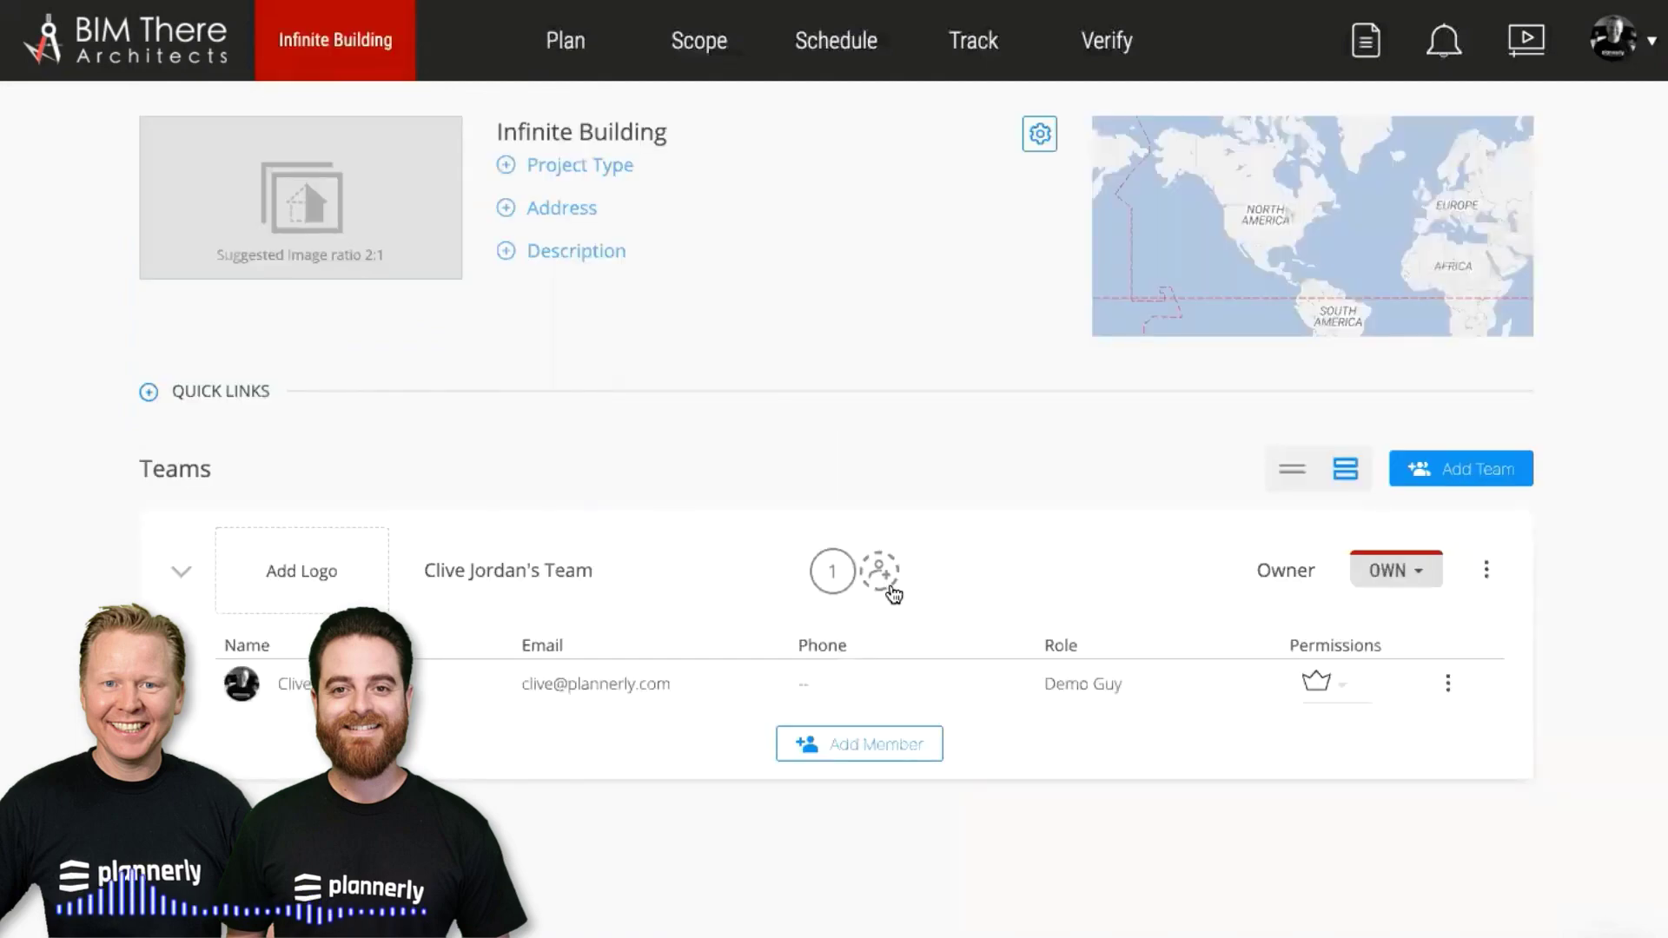
# Add the suggested contact to the team with Manager permission and change their role to 'BIM Manager'
pyautogui.click(879, 574)
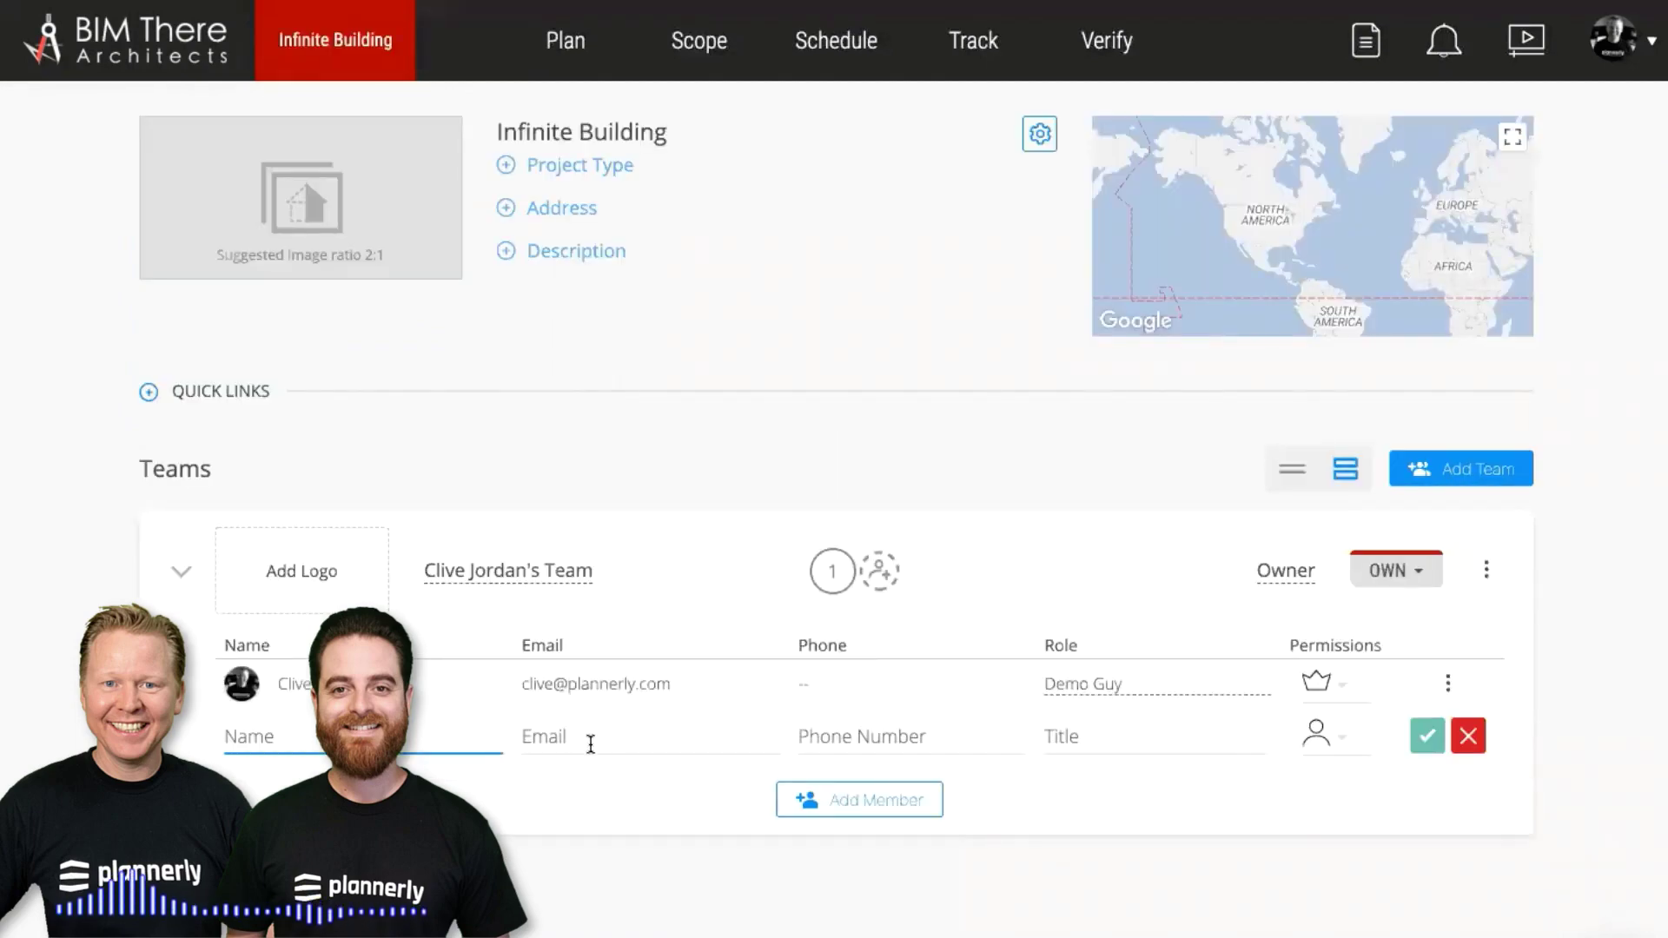
pyautogui.write('loui')
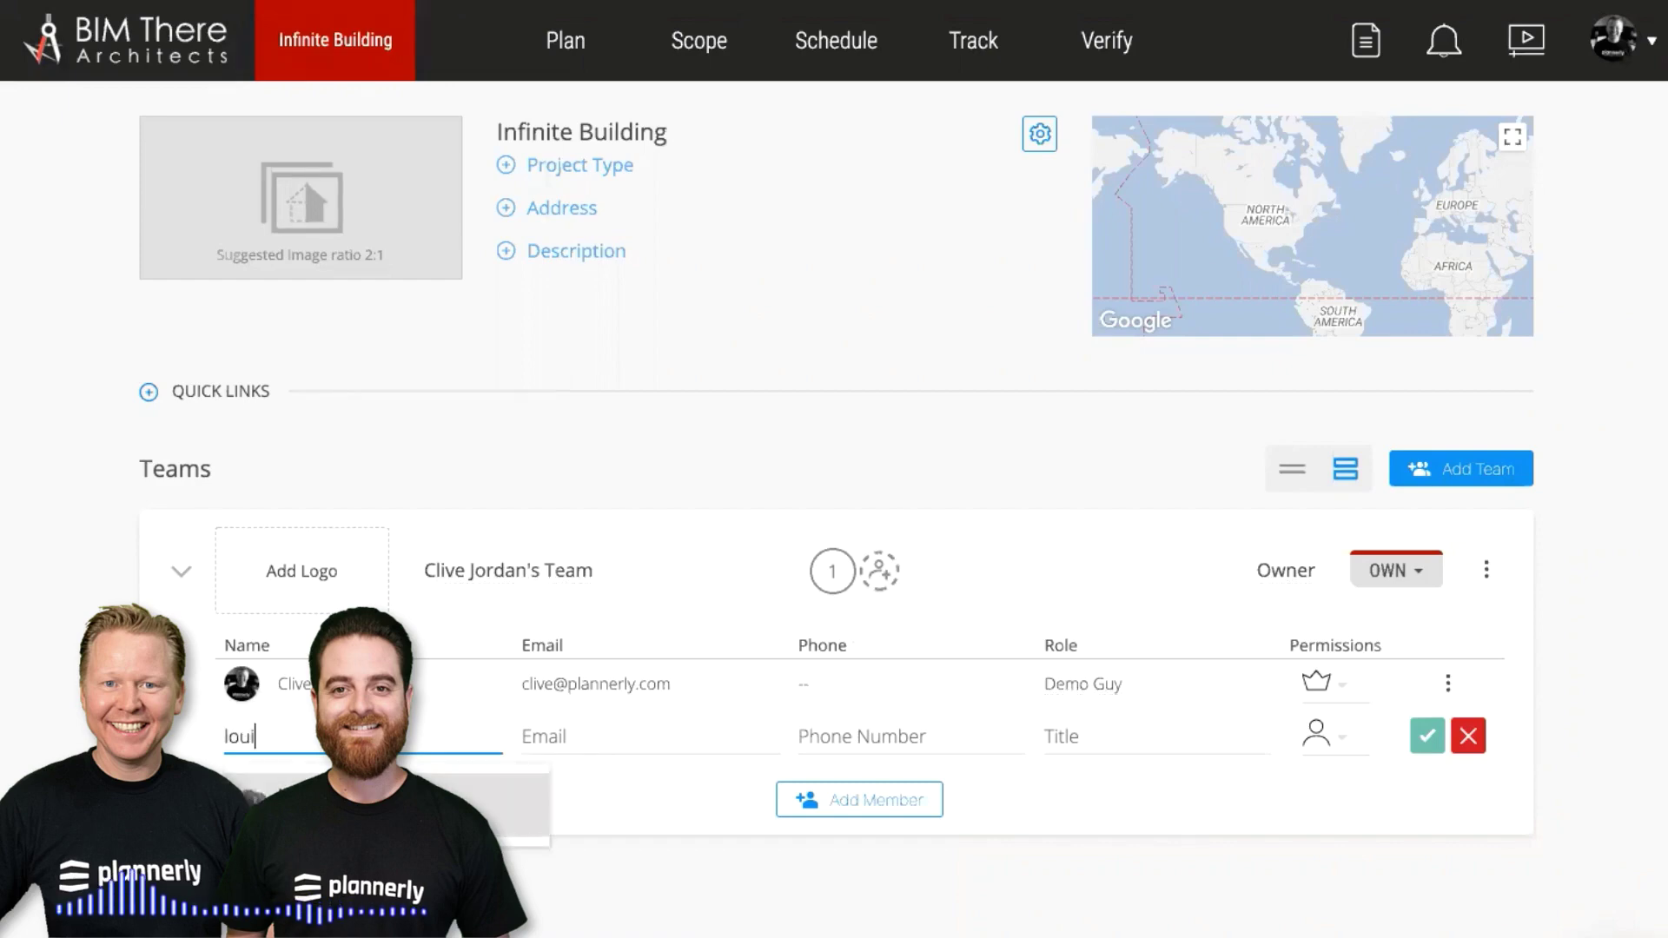
pyautogui.press('Return')
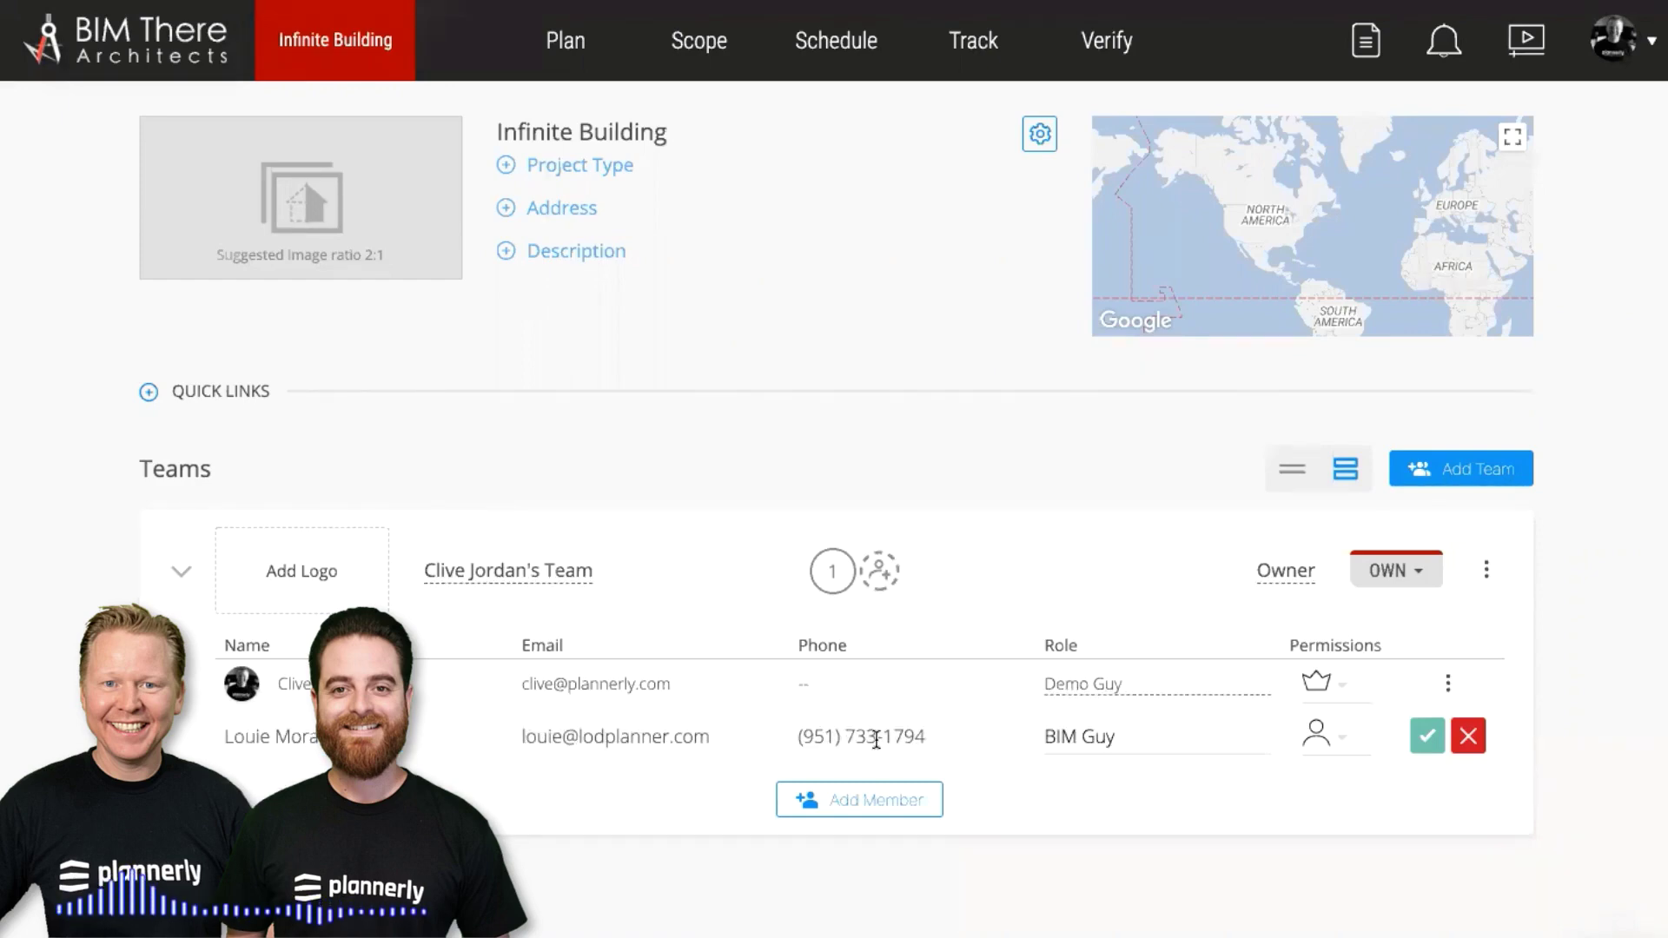
pyautogui.click(1320, 736)
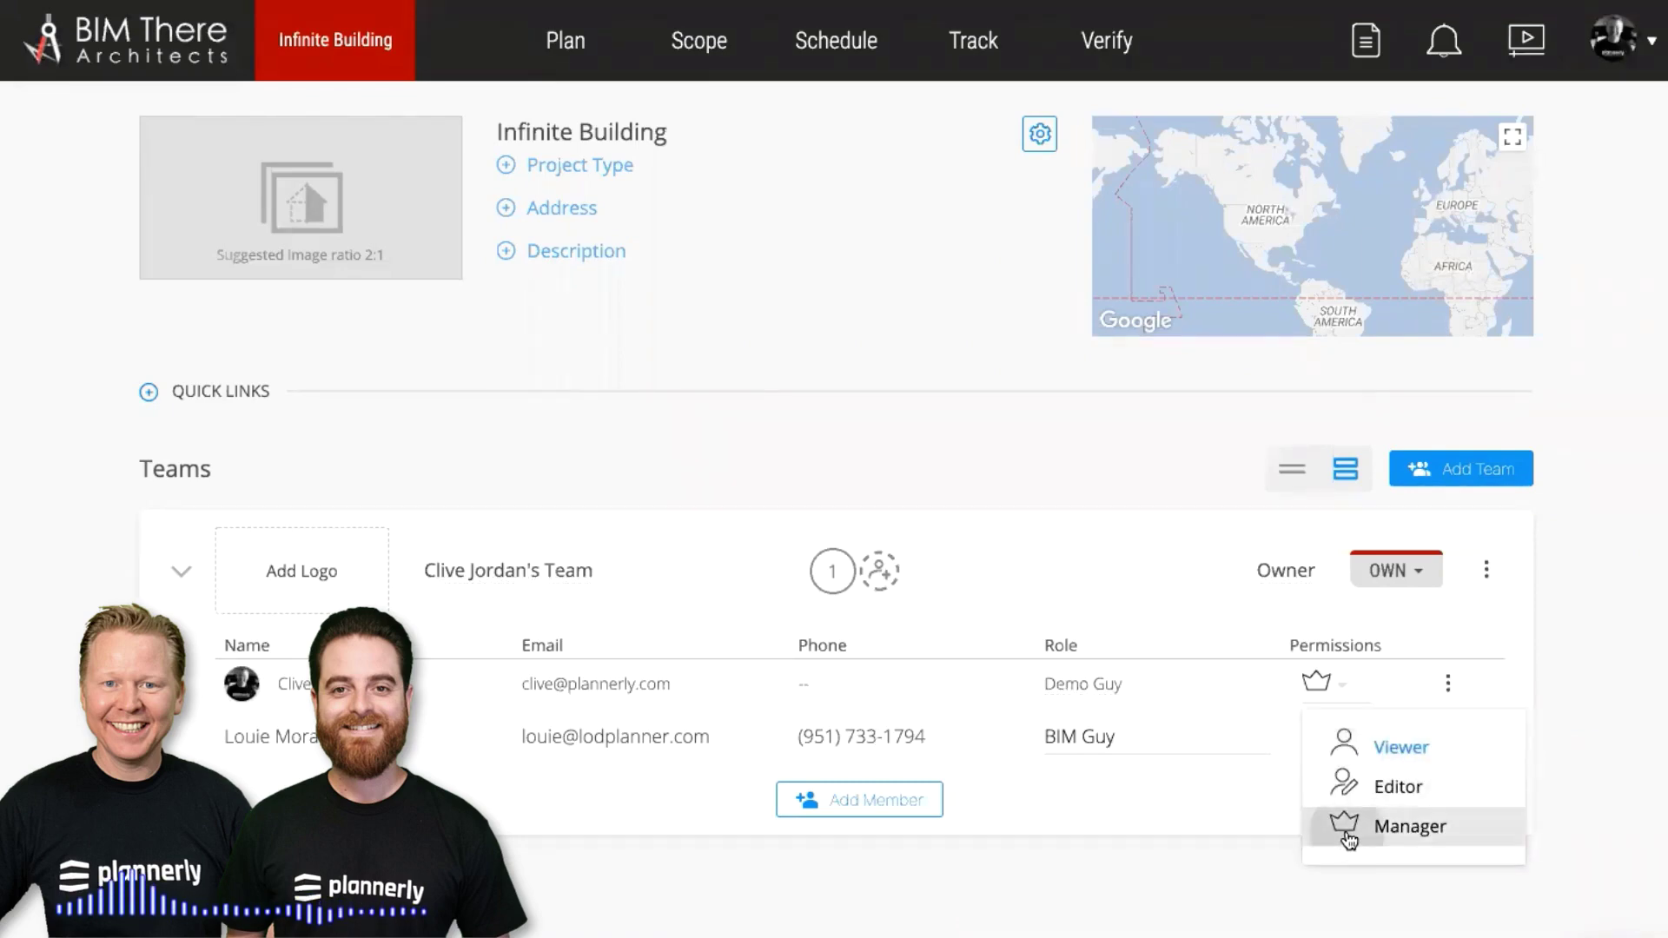
pyautogui.click(1348, 835)
pyautogui.click(1412, 735)
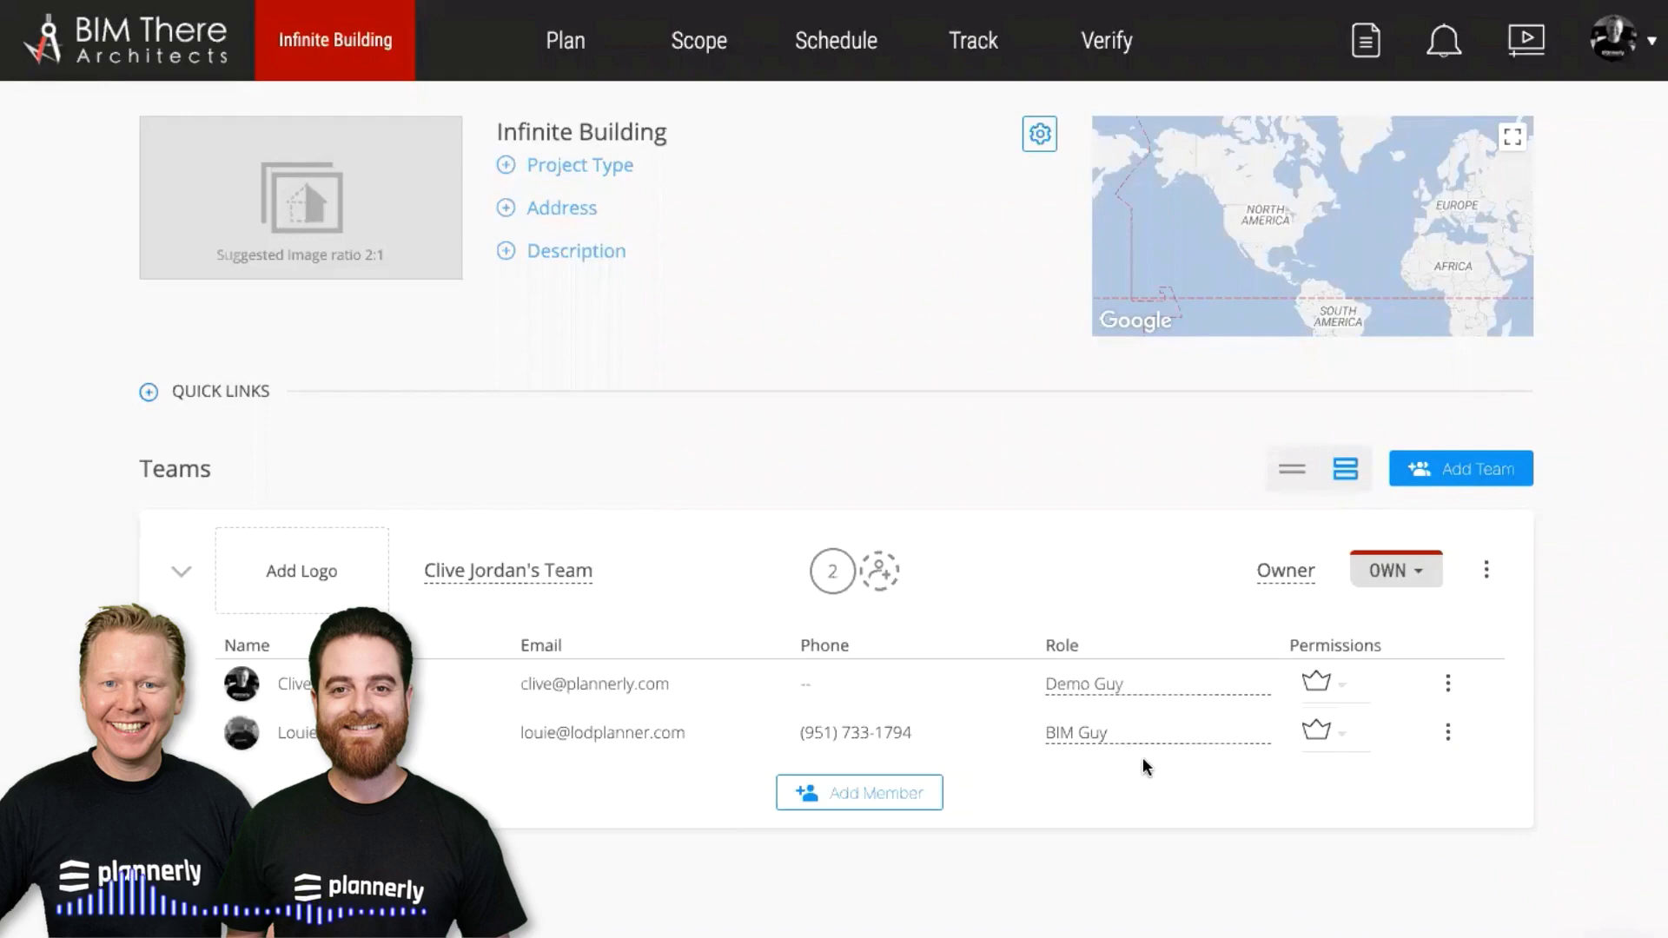
pyautogui.moveTo(1107, 734); pyautogui.dragTo(1021, 738)
pyautogui.write('BIM ')
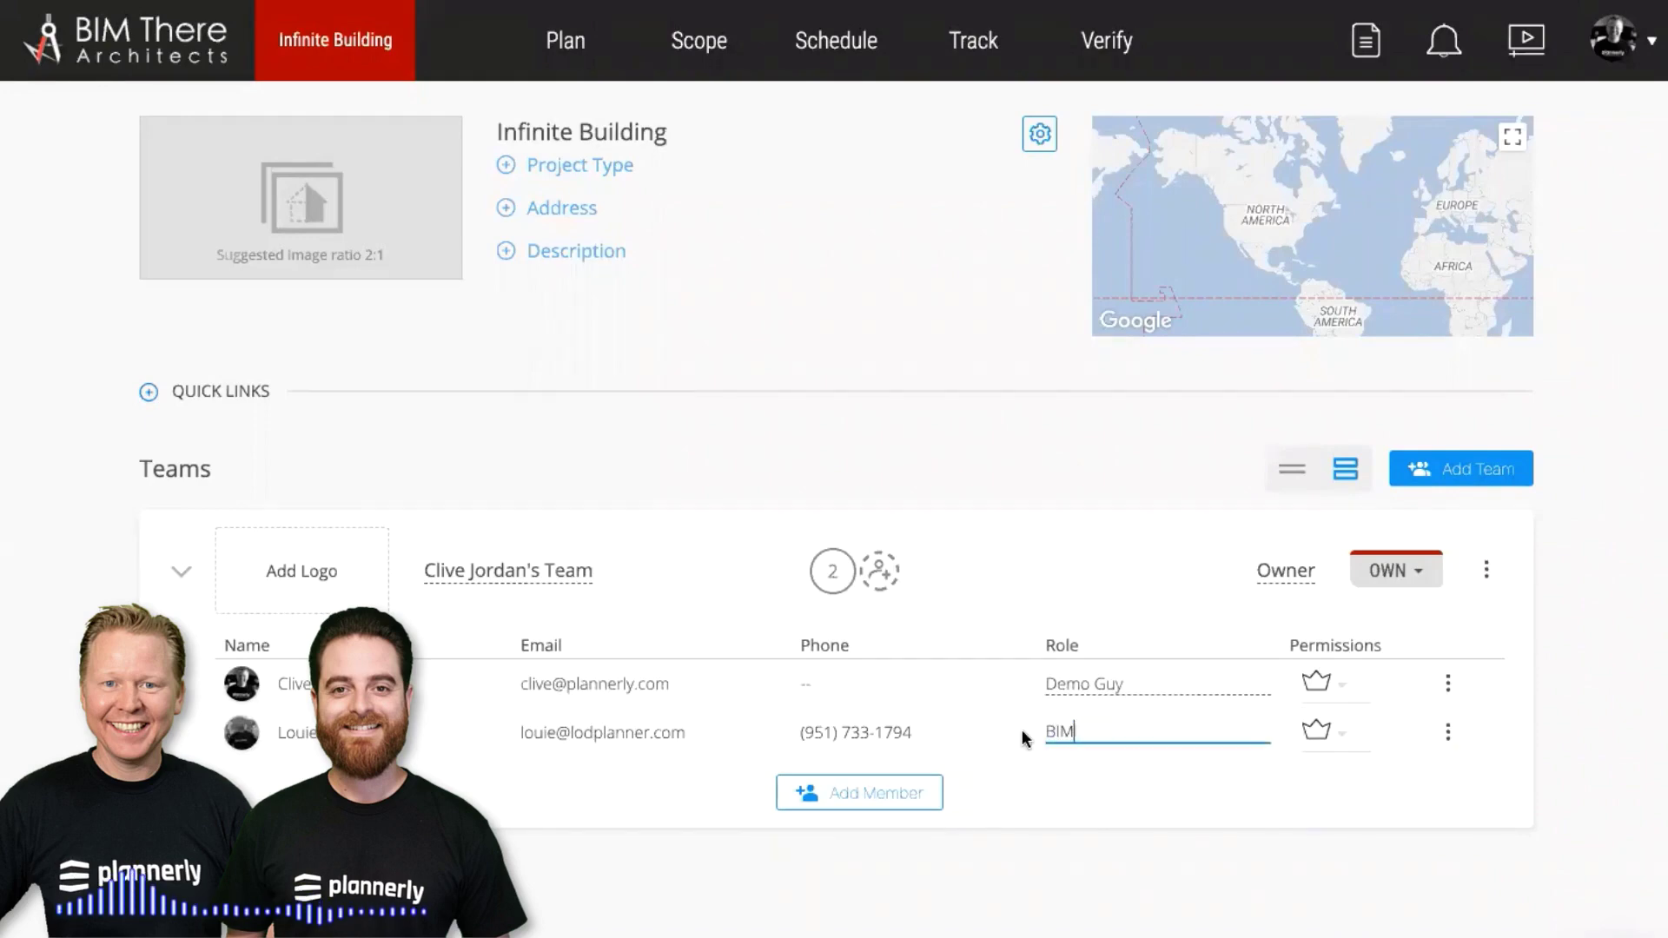
pyautogui.write('Manager')
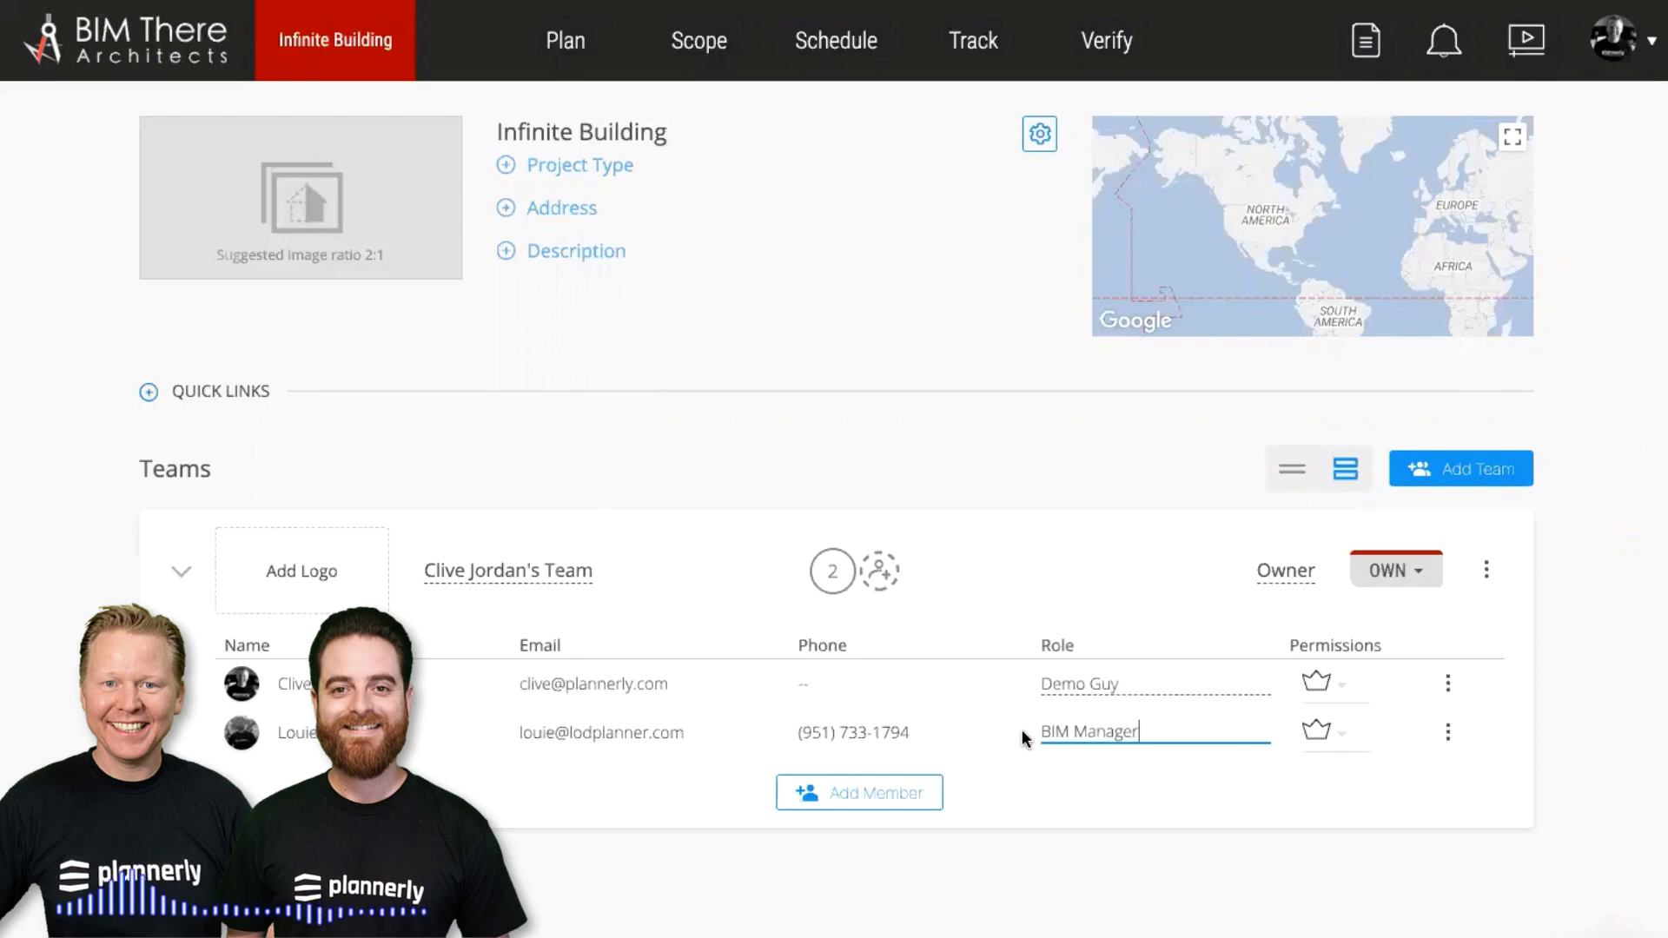
pyautogui.click(1081, 861)
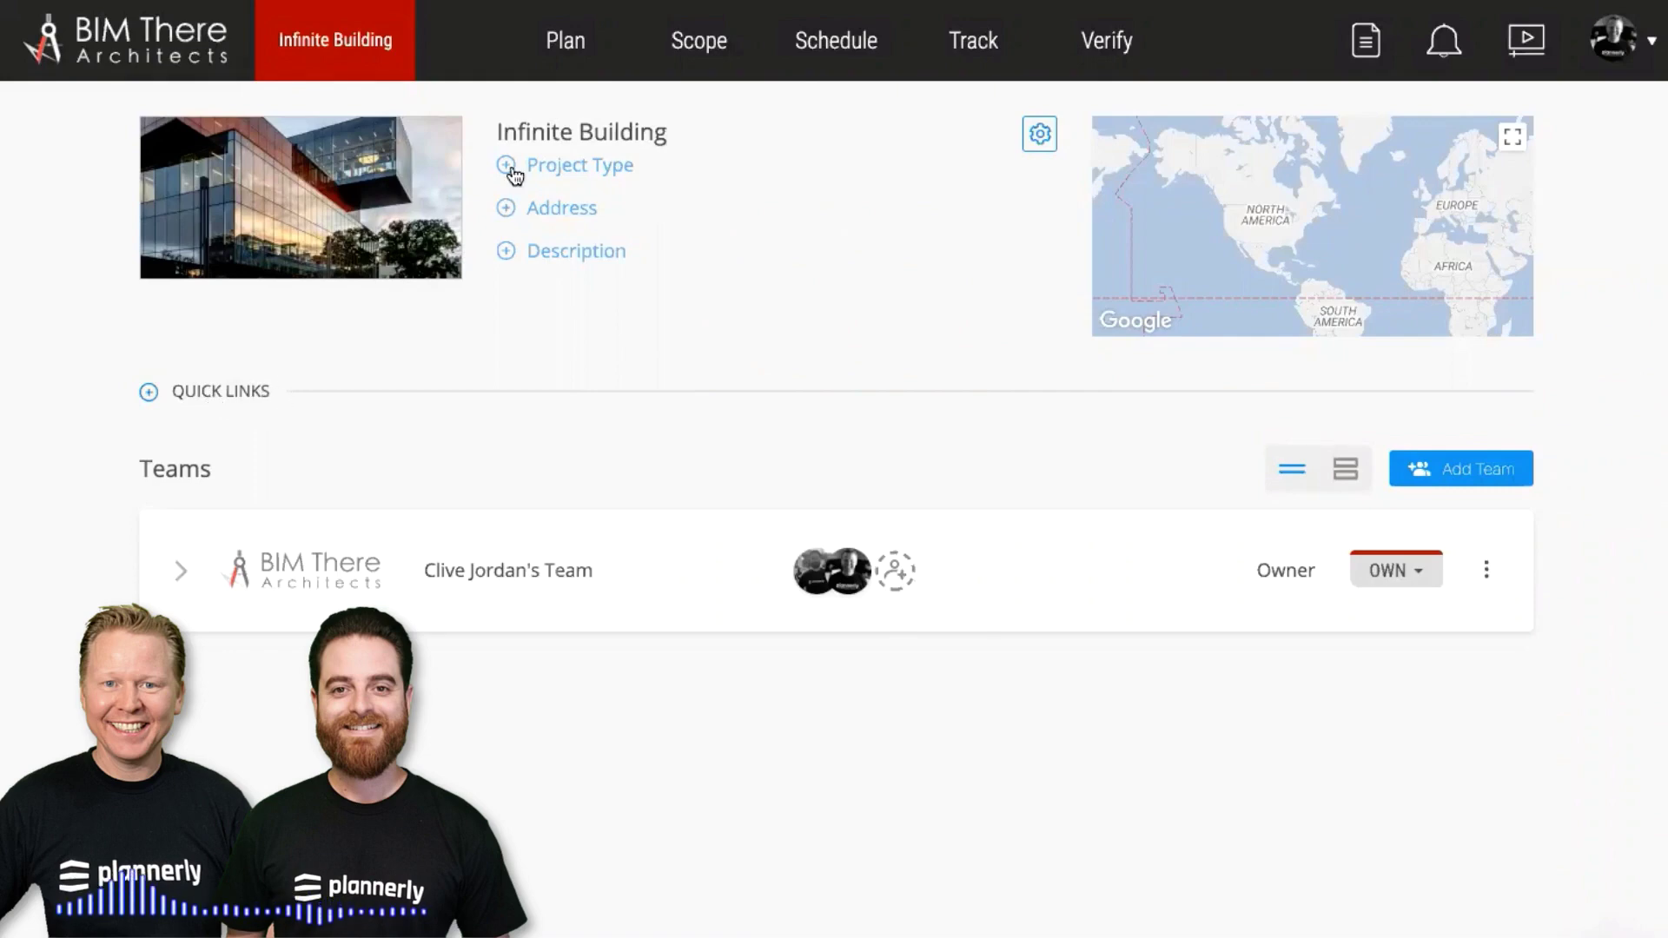
# Add Google Drive, Zoom, Procore and BIM 360 quick links and save them
pyautogui.click(218, 396)
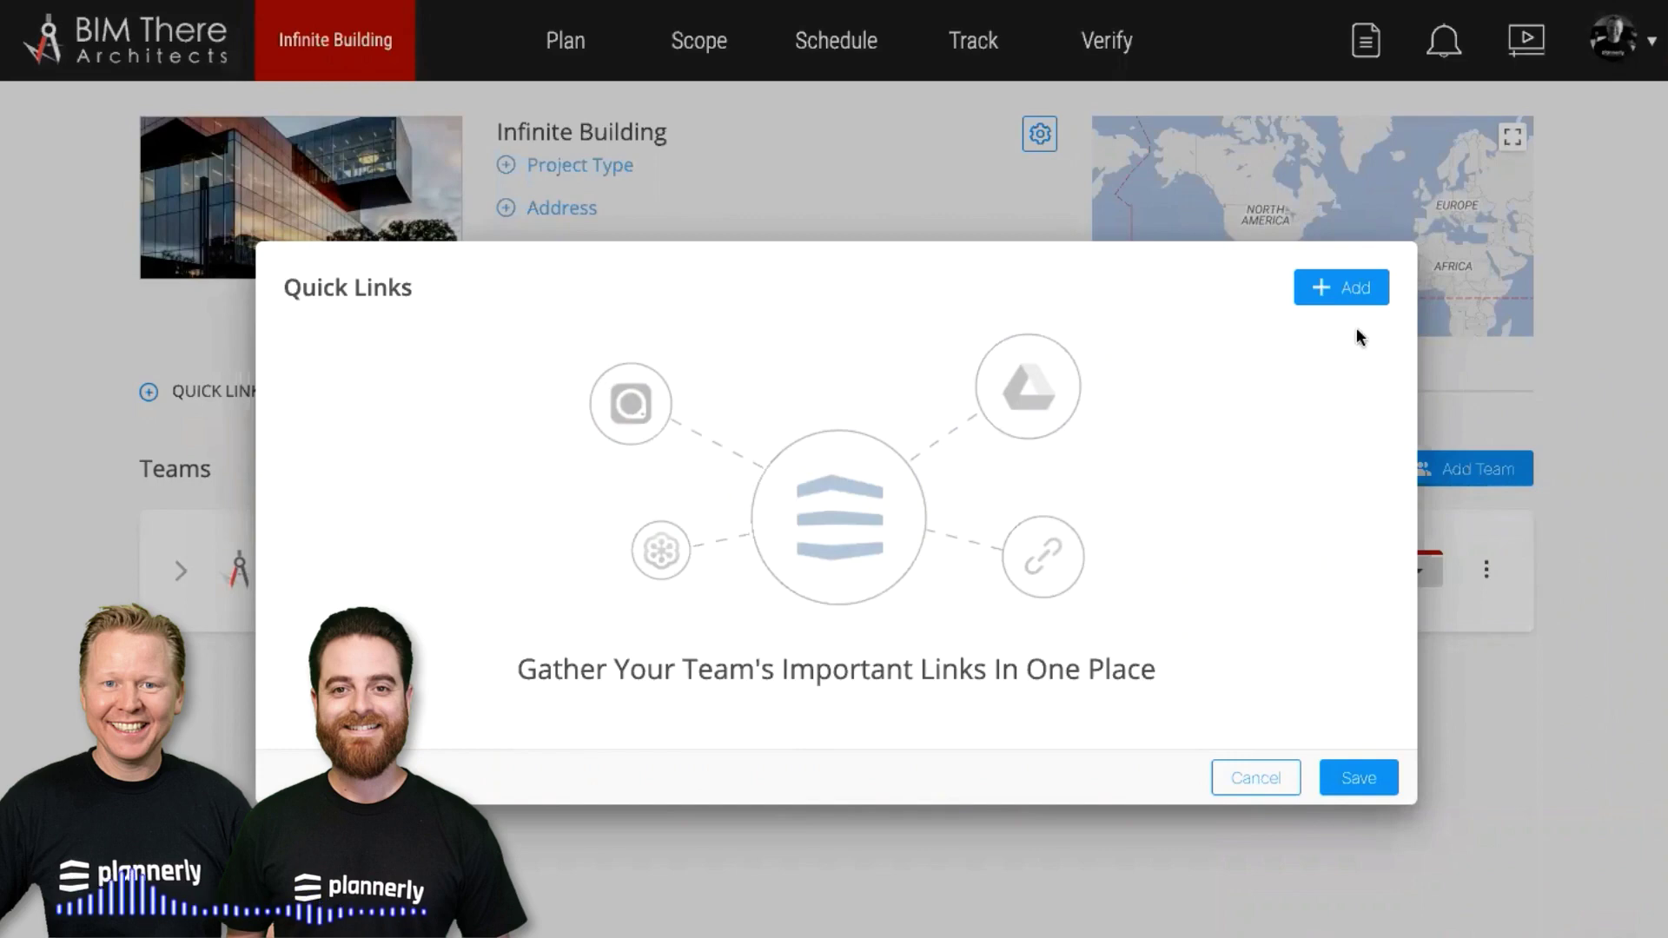
pyautogui.click(1341, 295)
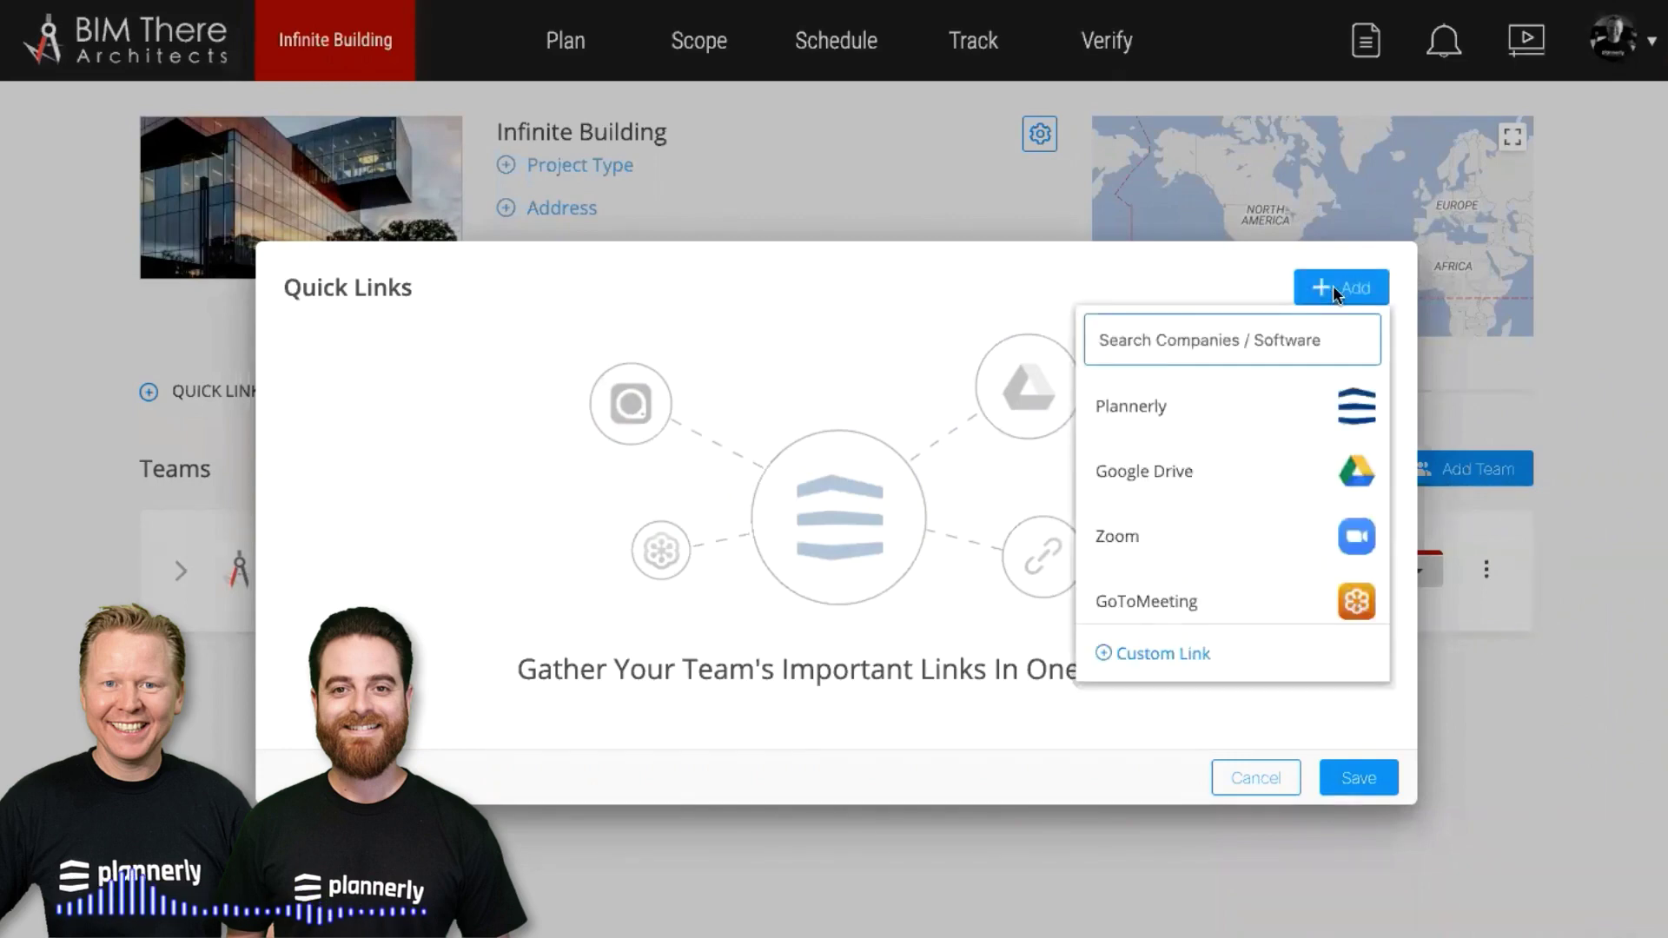
pyautogui.click(1248, 486)
pyautogui.click(1220, 525)
pyautogui.scroll(-3, 1221, 521)
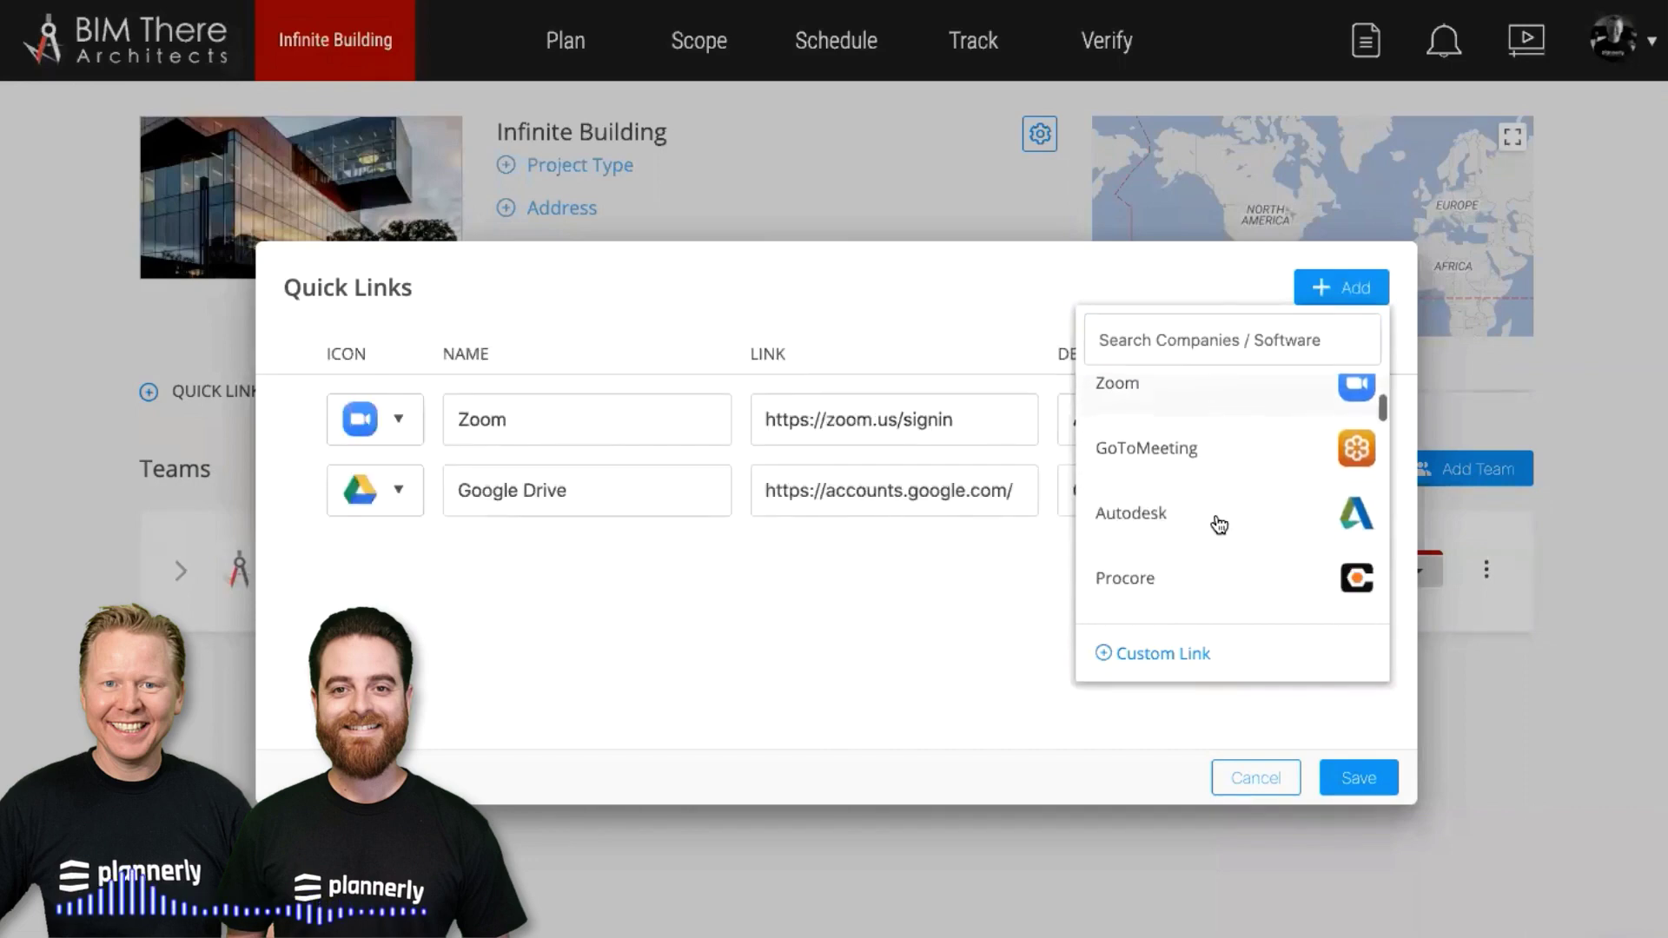
pyautogui.click(1244, 567)
pyautogui.scroll(-1, 1242, 567)
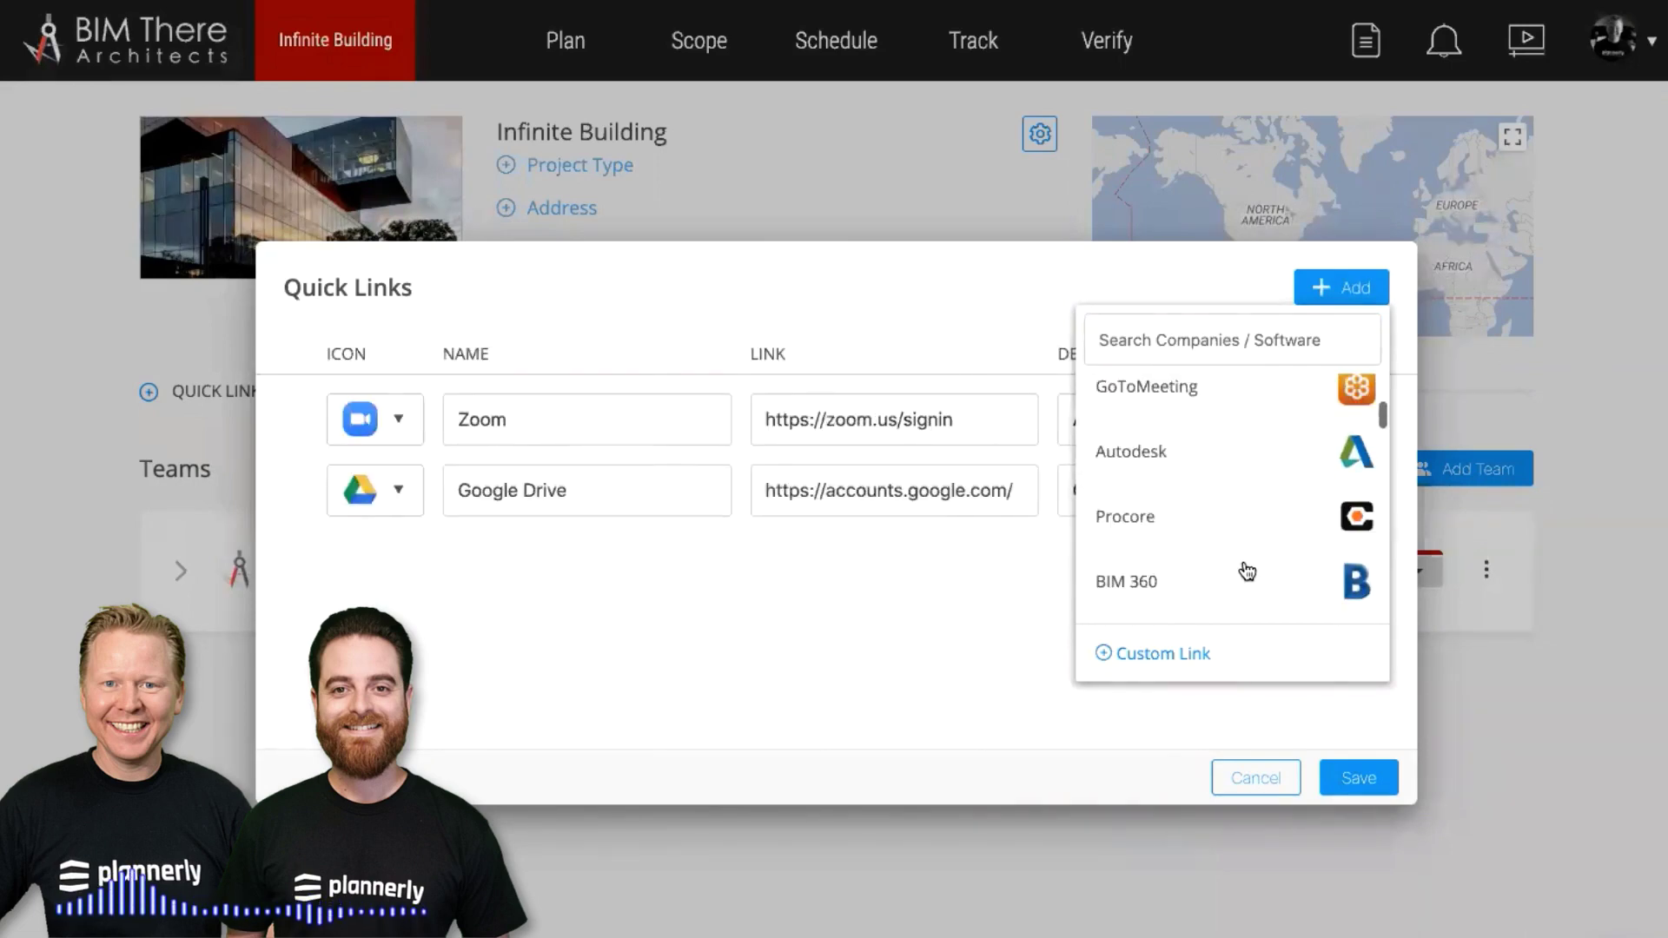
pyautogui.click(1128, 612)
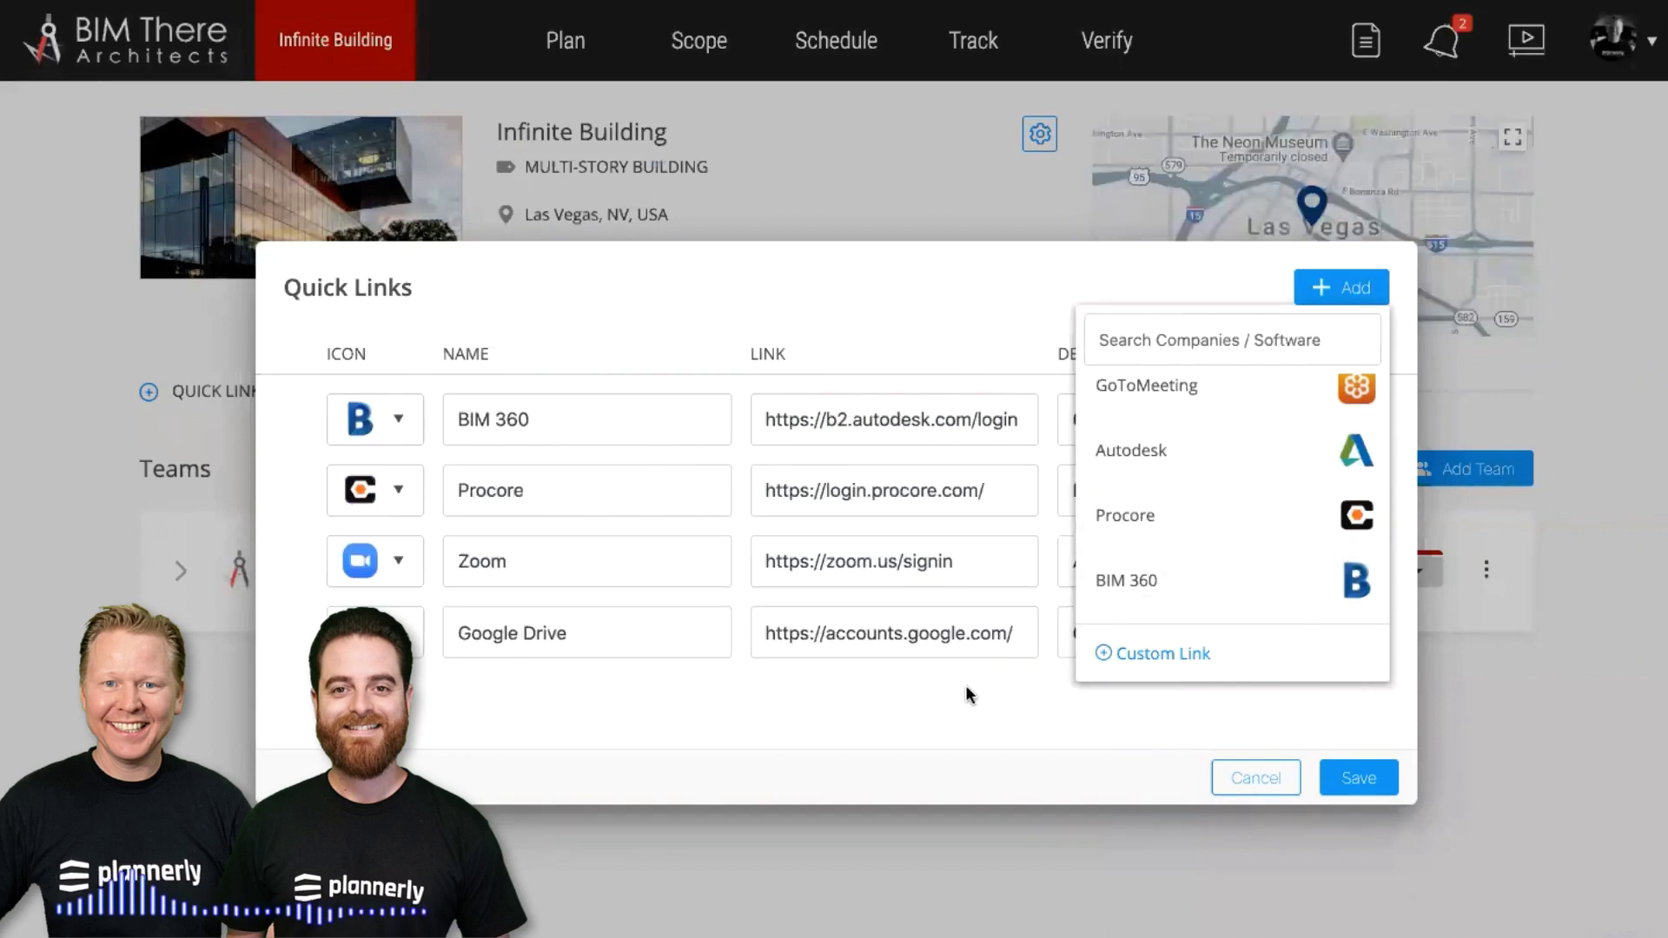
pyautogui.click(968, 681)
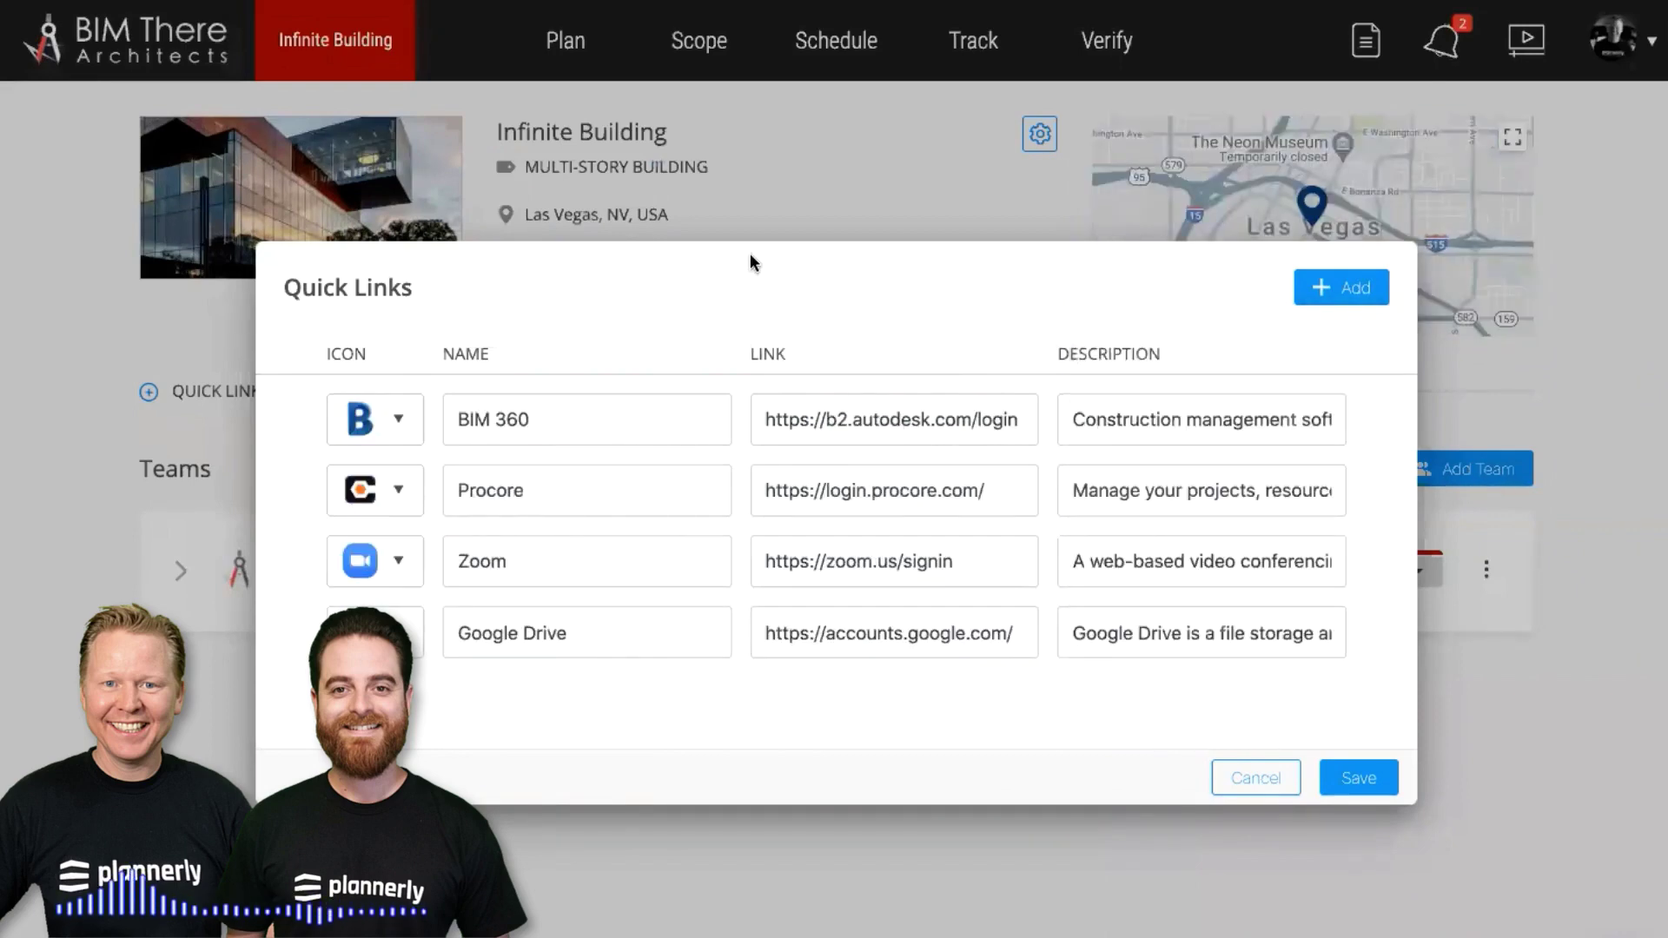
pyautogui.click(1360, 779)
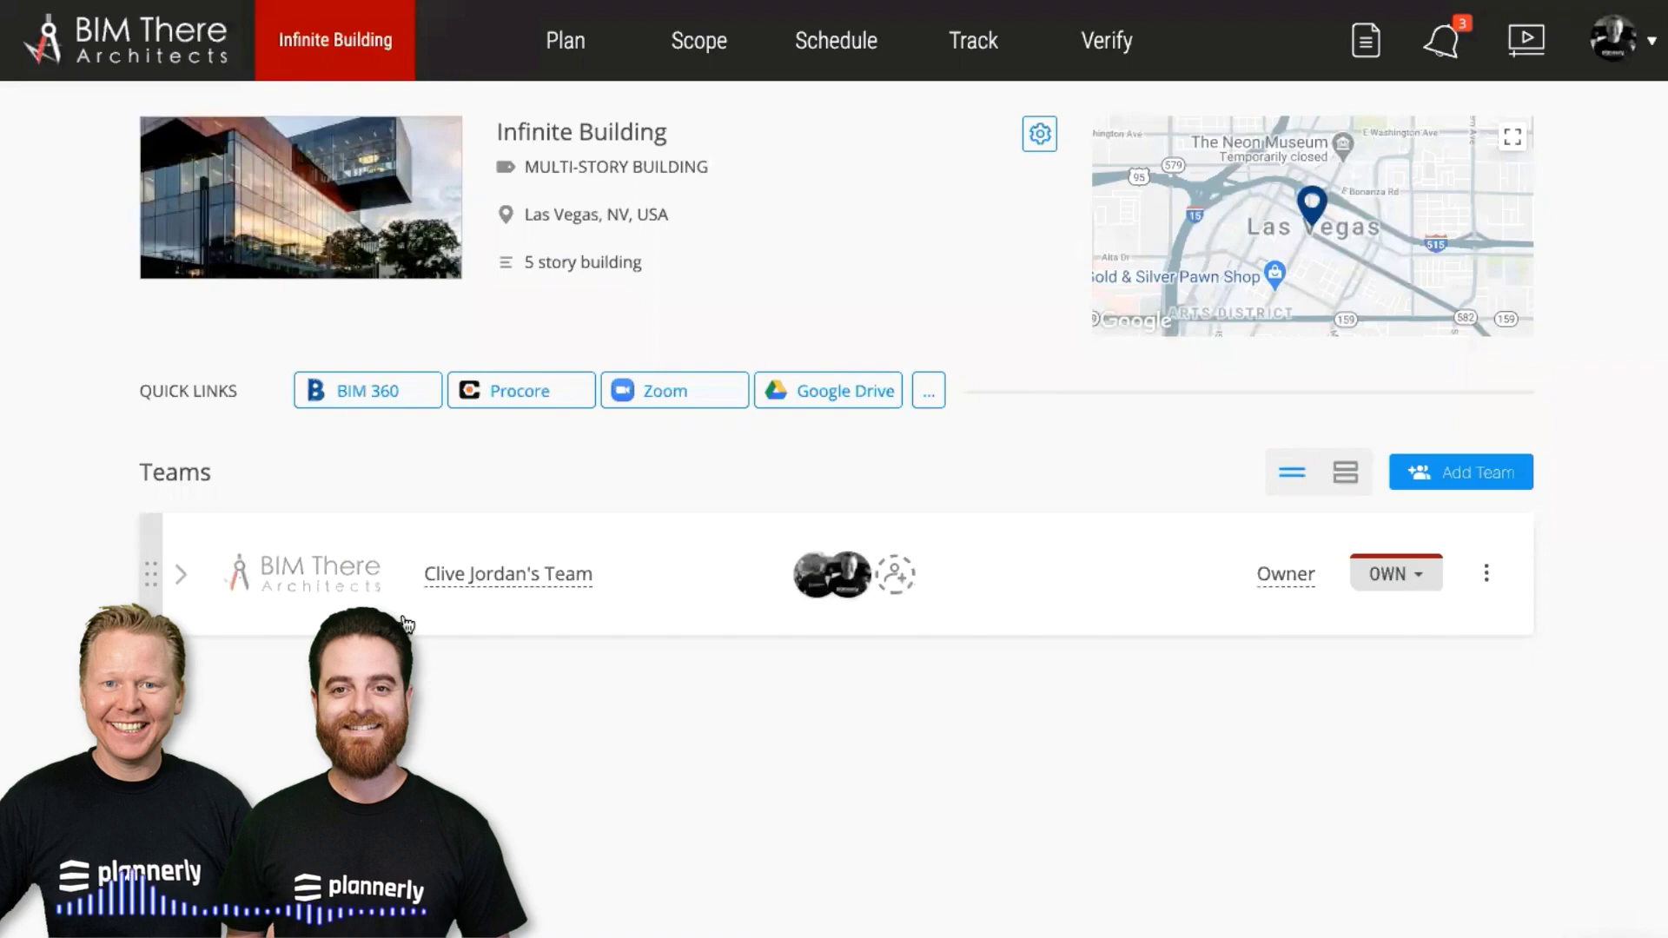
# Rename the team to 'Our Team' and go to the project's Plan
pyautogui.click(530, 576)
pyautogui.press('Right')
pyautogui.press('Right')
pyautogui.press('Right')
pyautogui.press('Right')
pyautogui.press('Right')
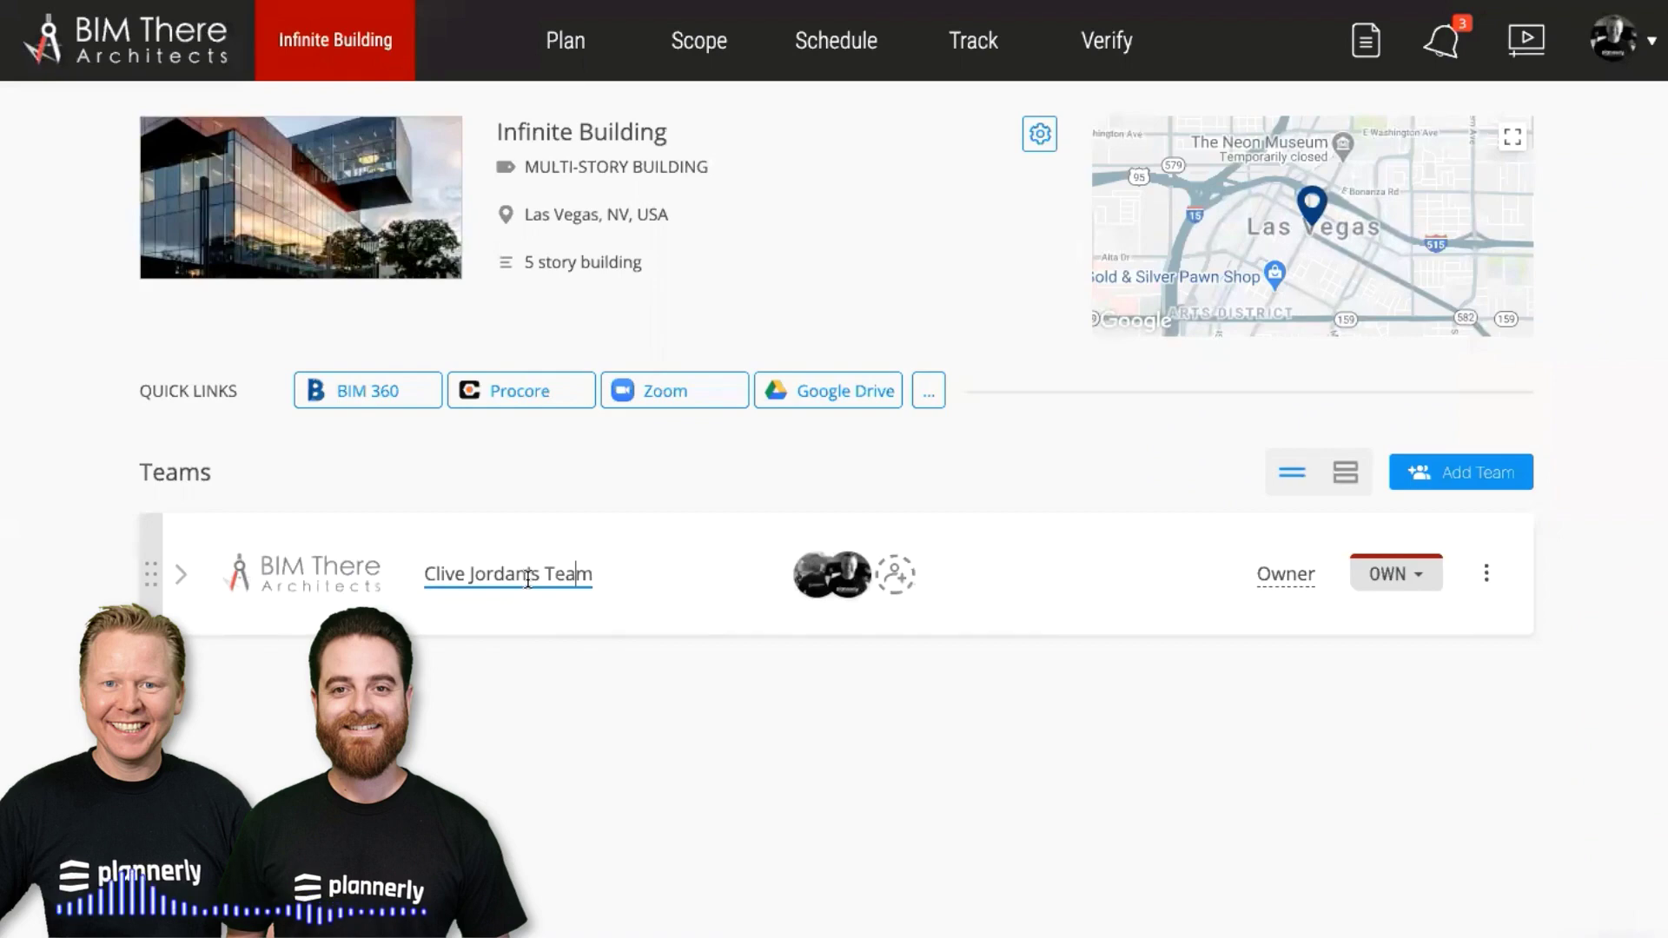
pyautogui.moveTo(542, 575); pyautogui.dragTo(424, 575)
pyautogui.write('Our')
pyautogui.press('Return')
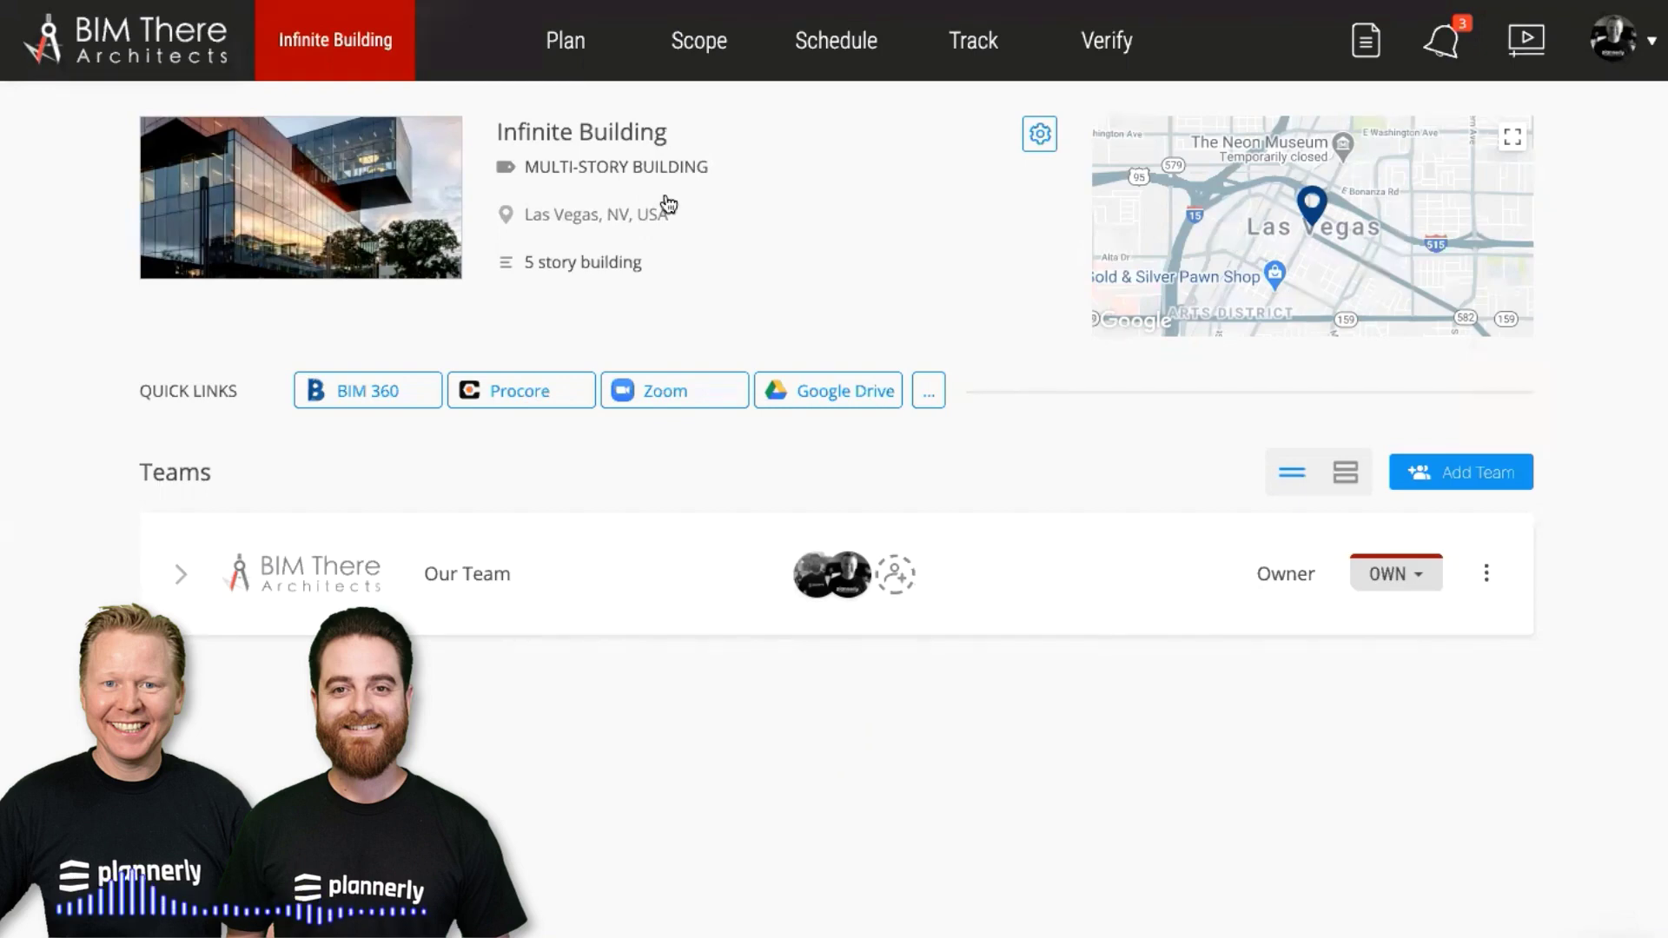
pyautogui.click(570, 63)
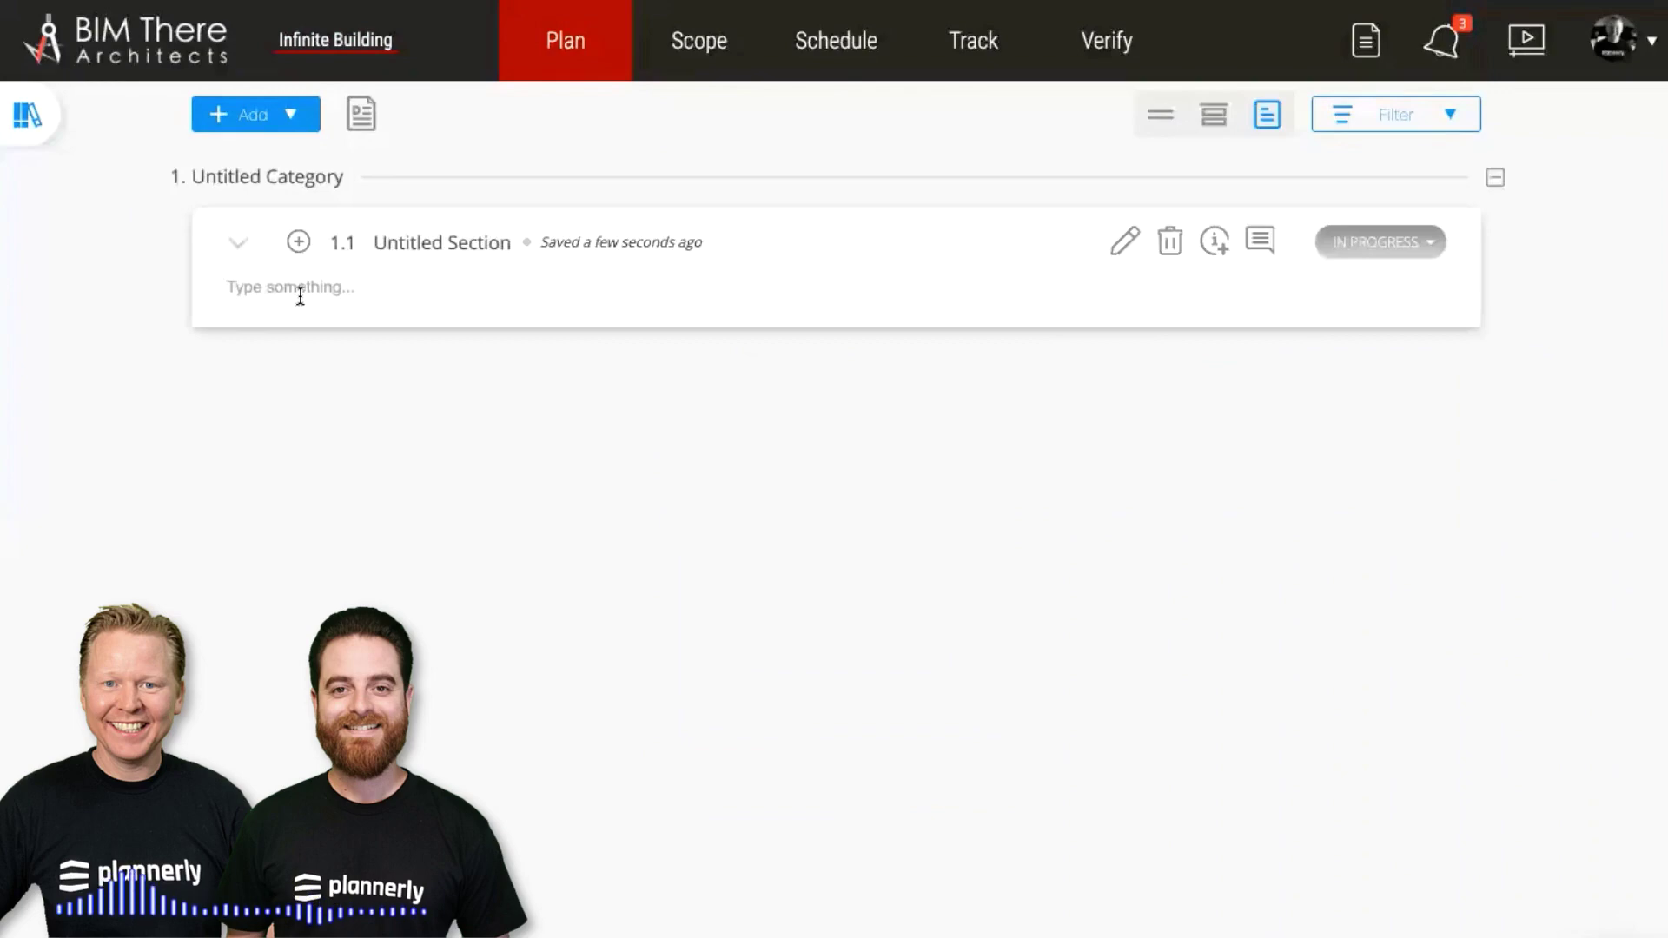
# Paste the ISO 19650-2 status-code text into section 1.1 and remove the trailing blank line
pyautogui.click(300, 291)
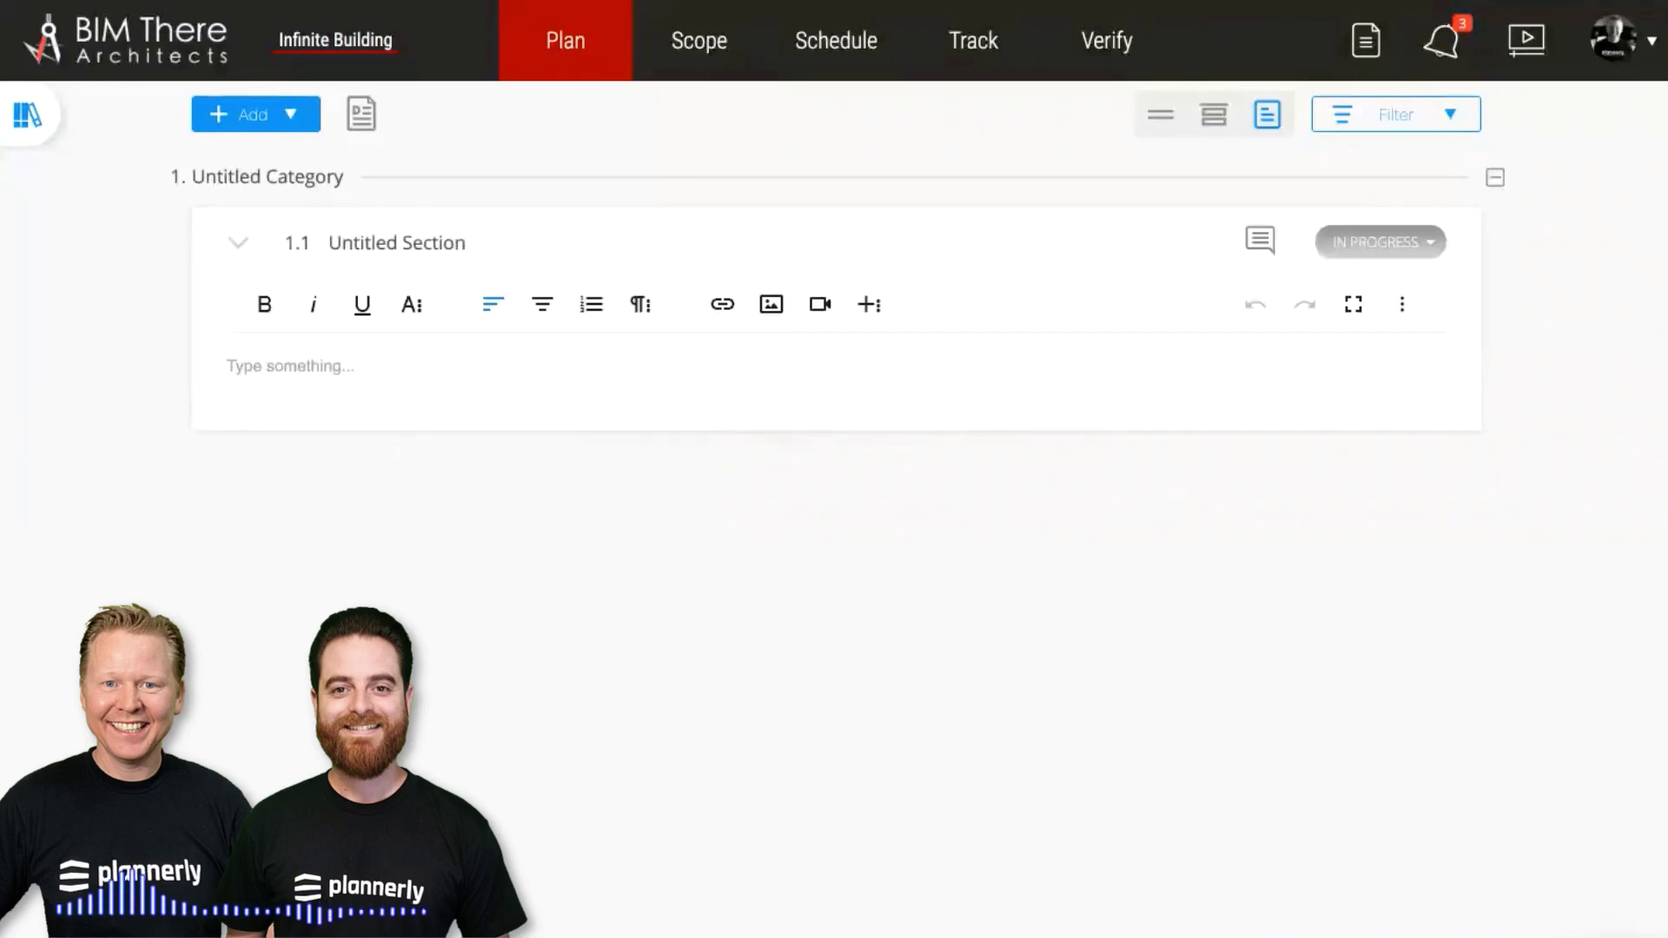
pyautogui.press('Escape')
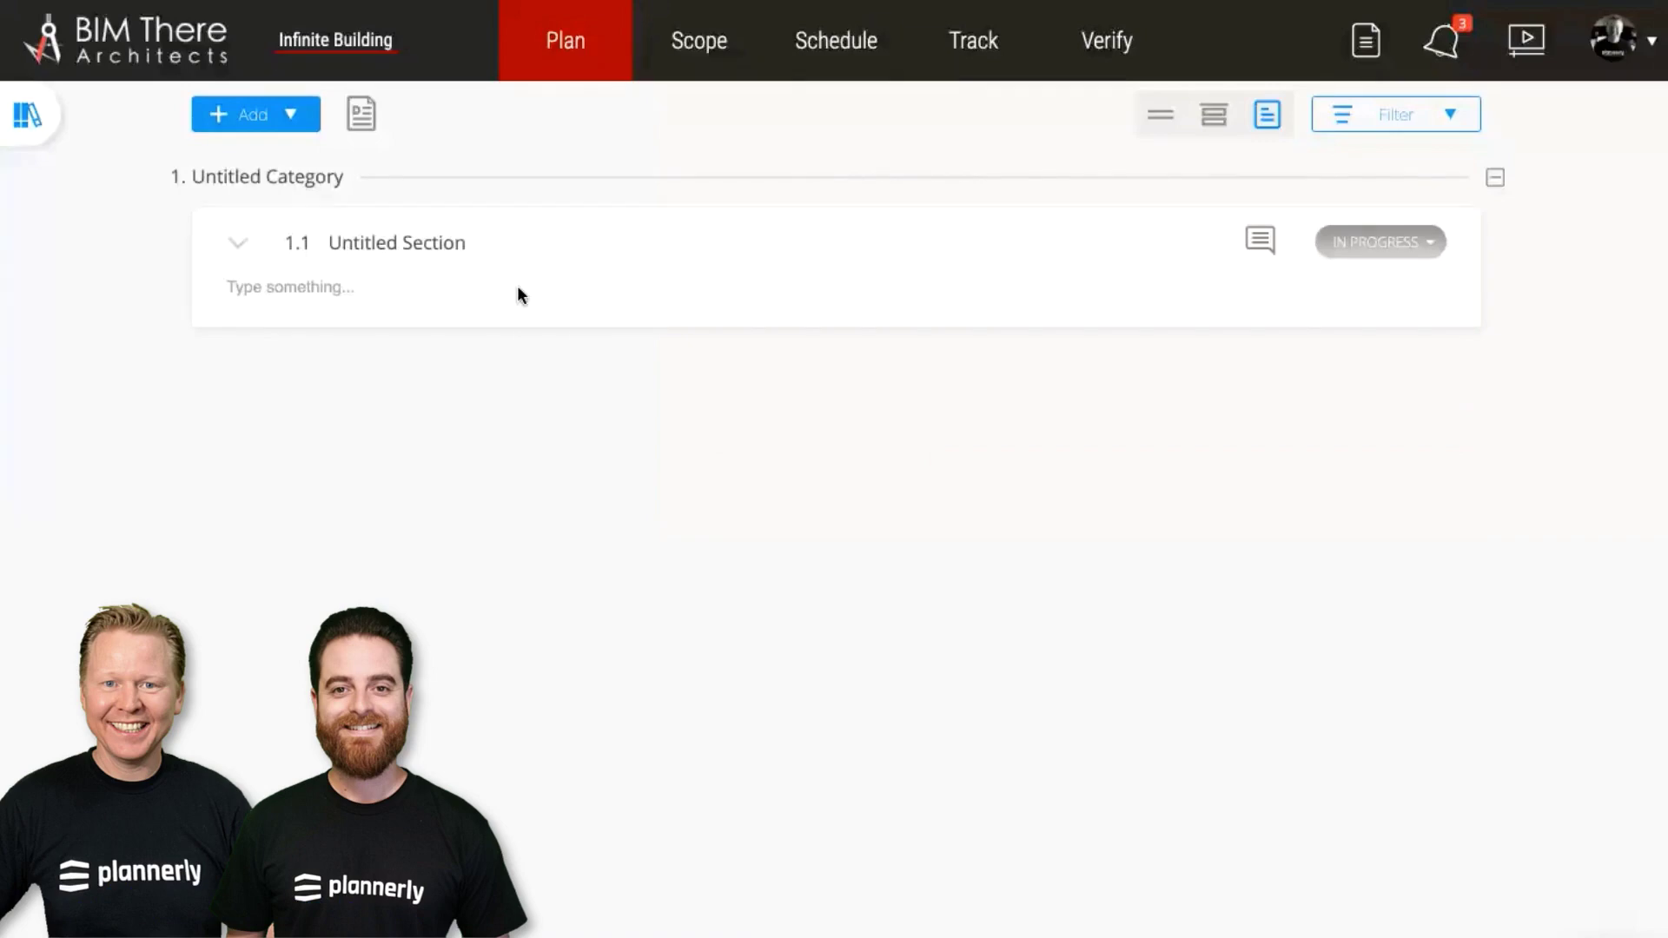
pyautogui.click(355, 299)
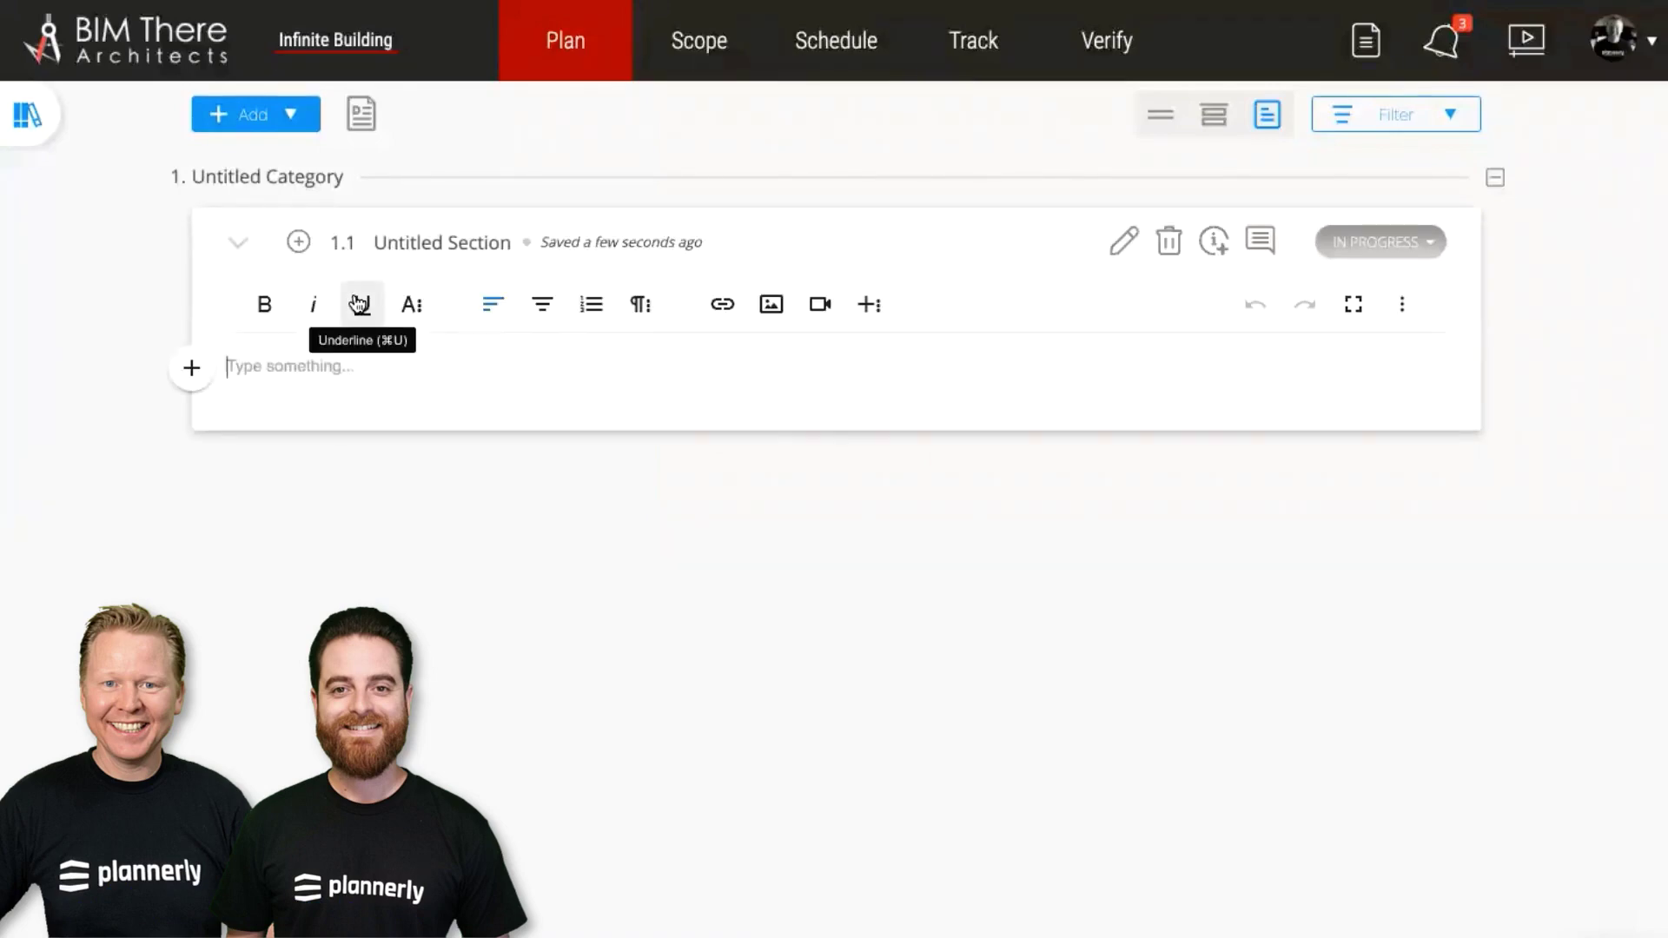
pyautogui.write('The ISO 19650-2 National Annex provides standardized status codes for metadata assignment. Each code in table 11 has a corresponding description to inform others. There is also a revision guideline for authors when allocating status codes. For example, an information container that is currently being reviewed (status code S3) should not be used for contractual purposes such as procuring materials, agreeing contract costs or constructing the works.')
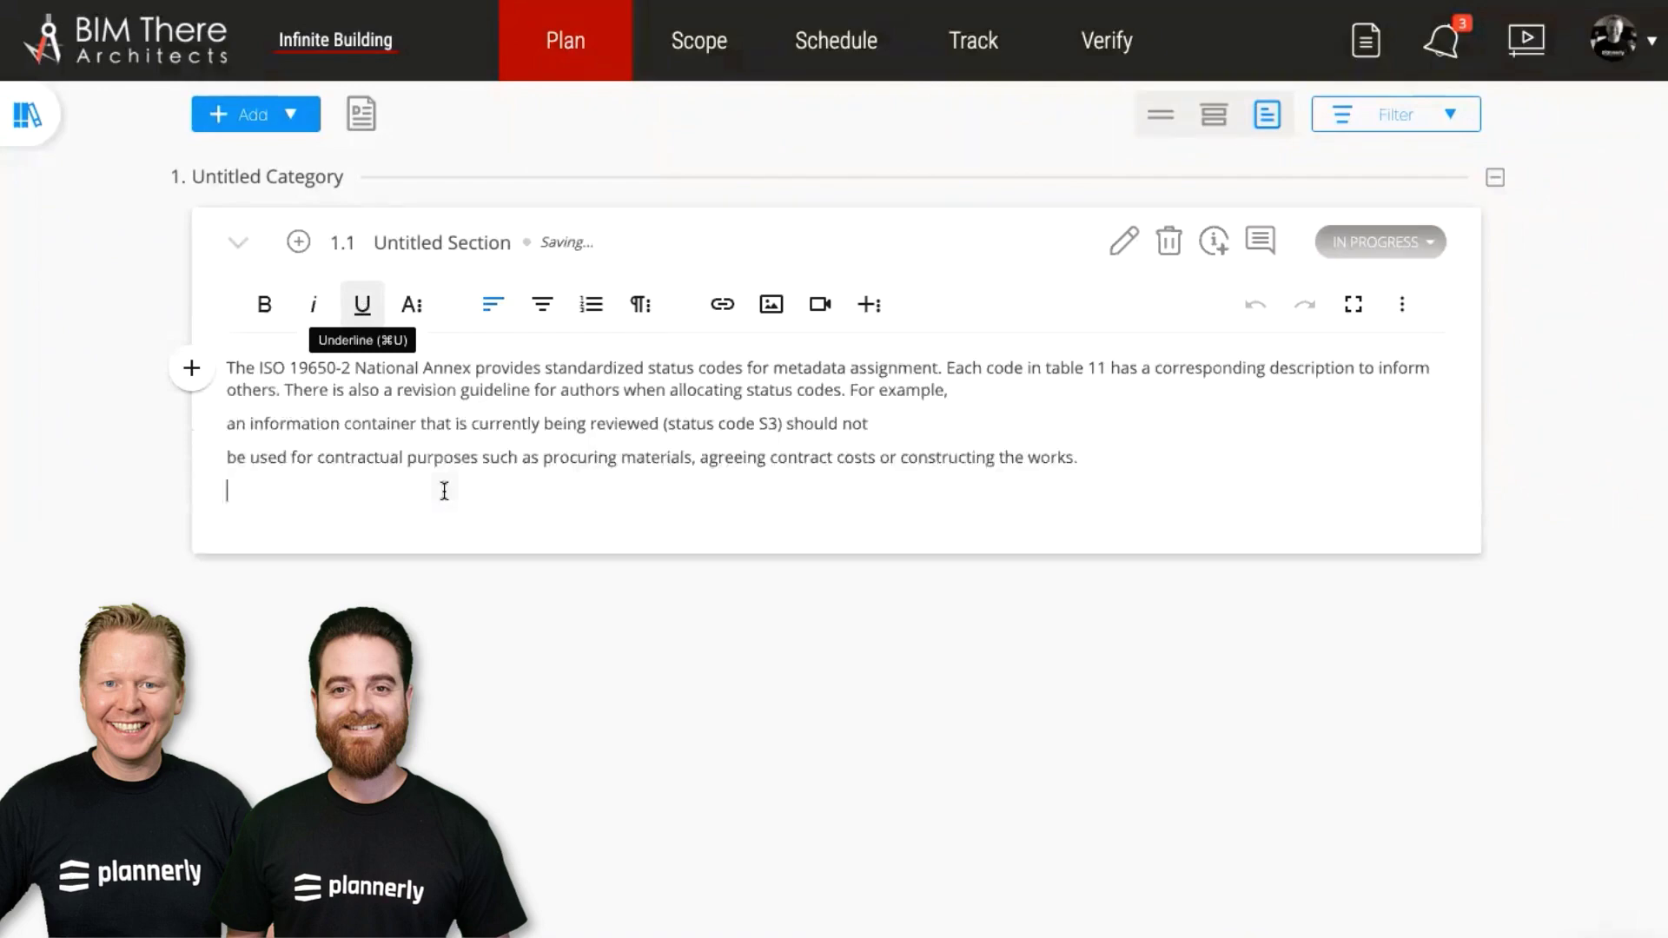
pyautogui.press('BackSpace')
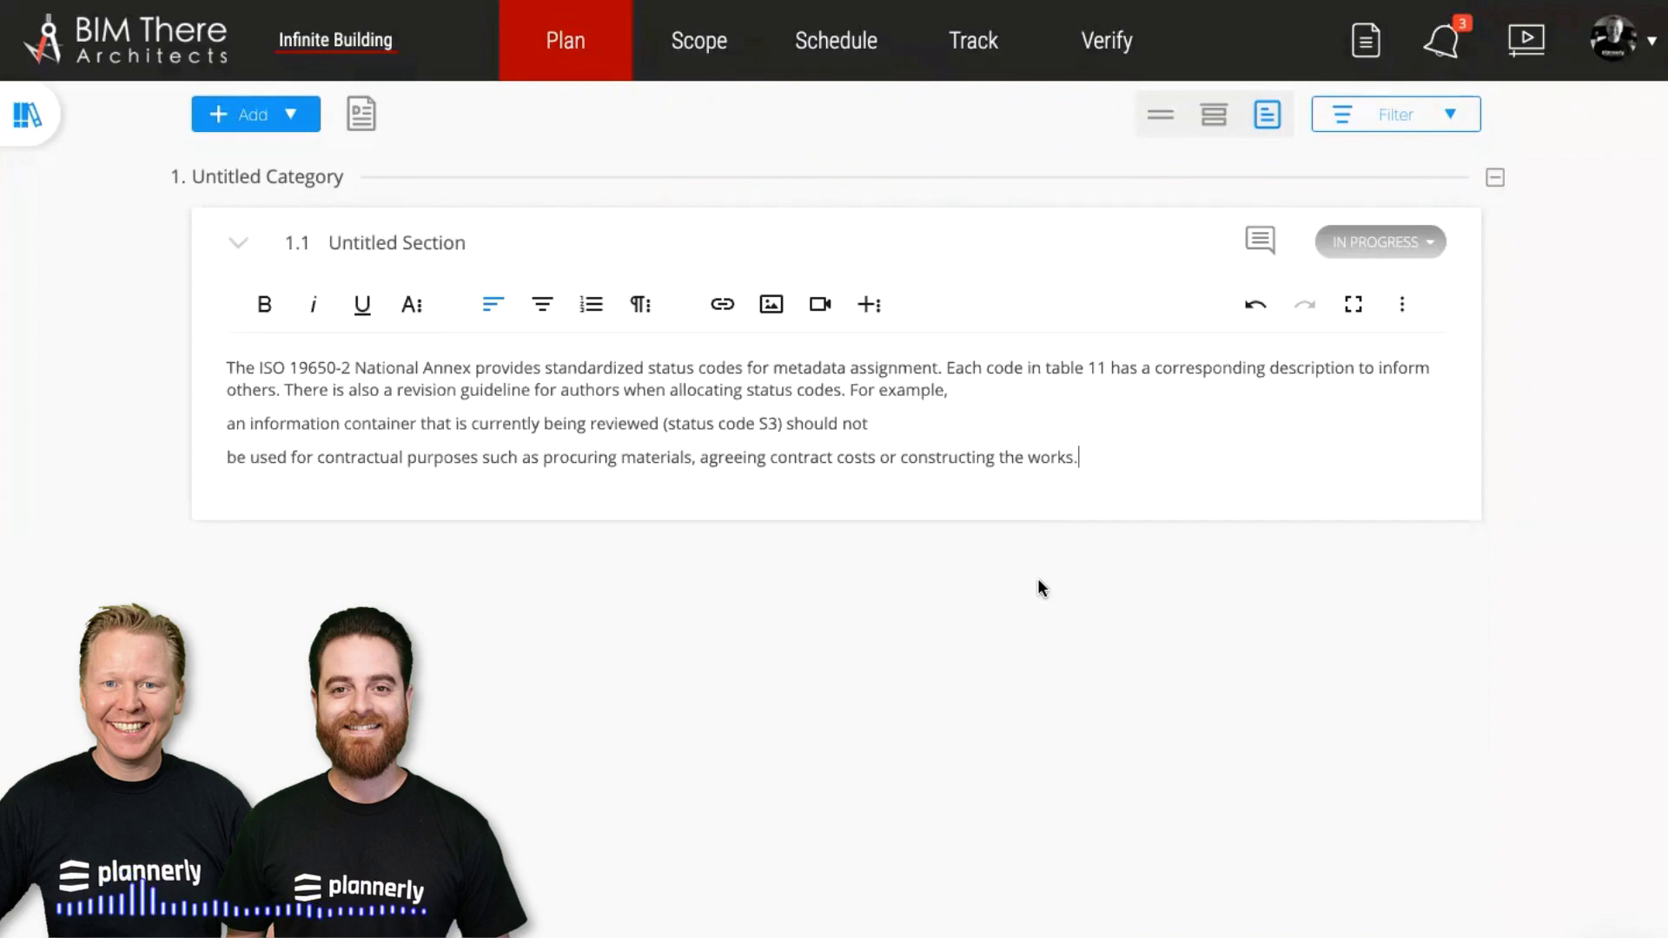
pyautogui.click(771, 479)
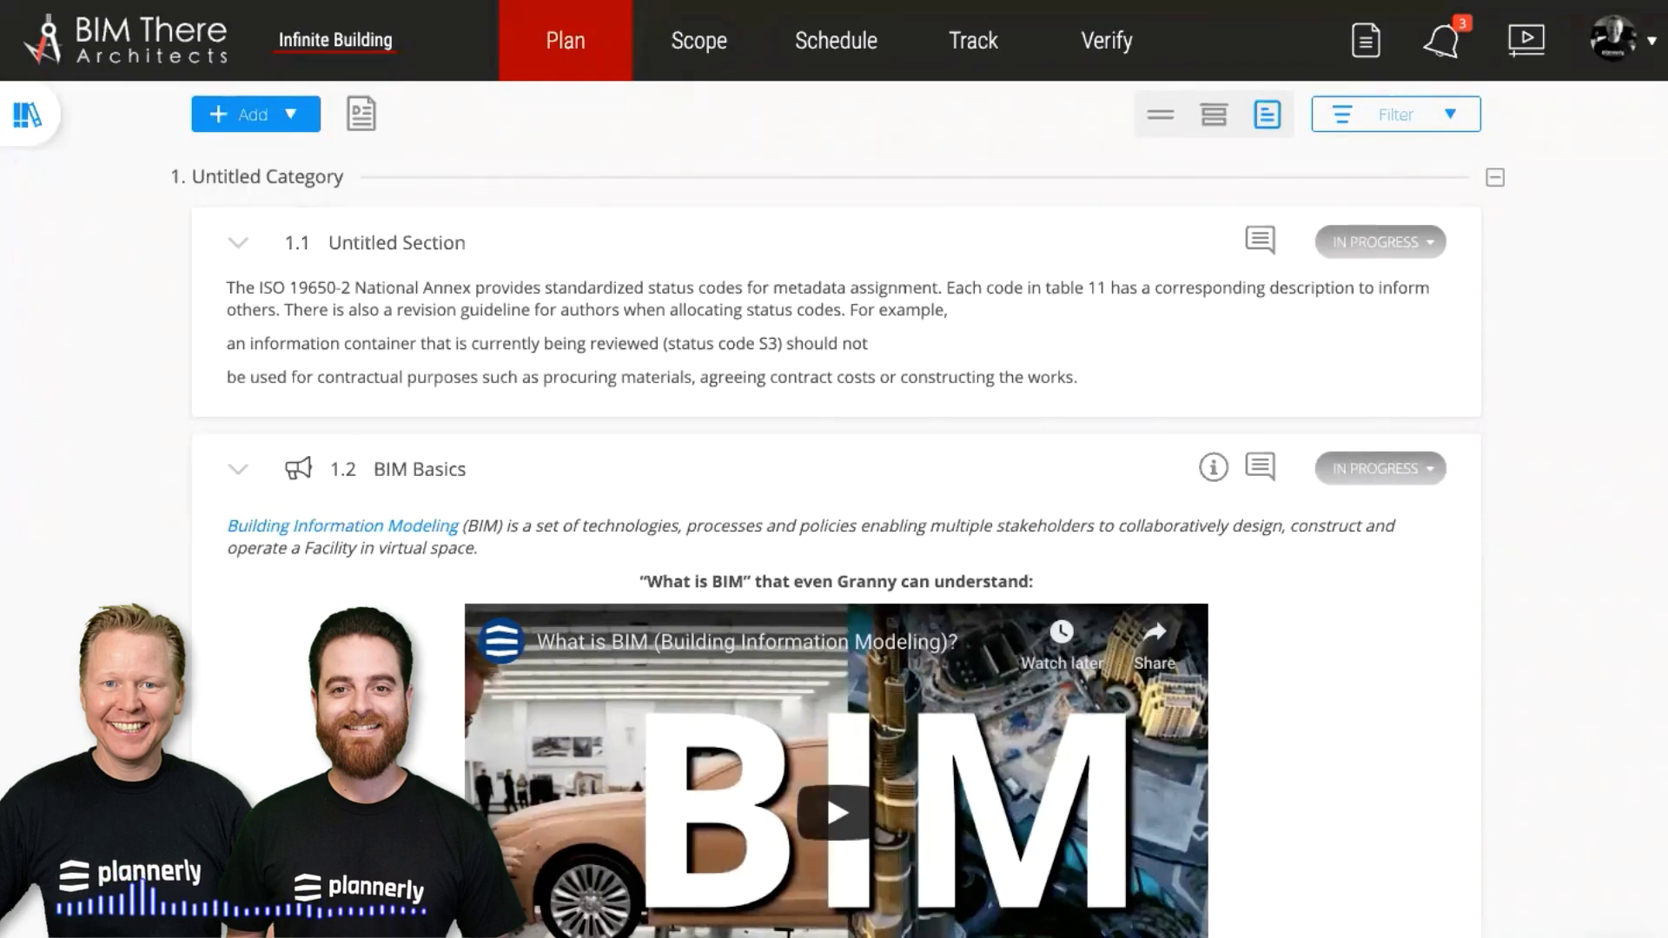
# Open the video insert options in section 1.1 and close them without adding a video
pyautogui.click(1106, 398)
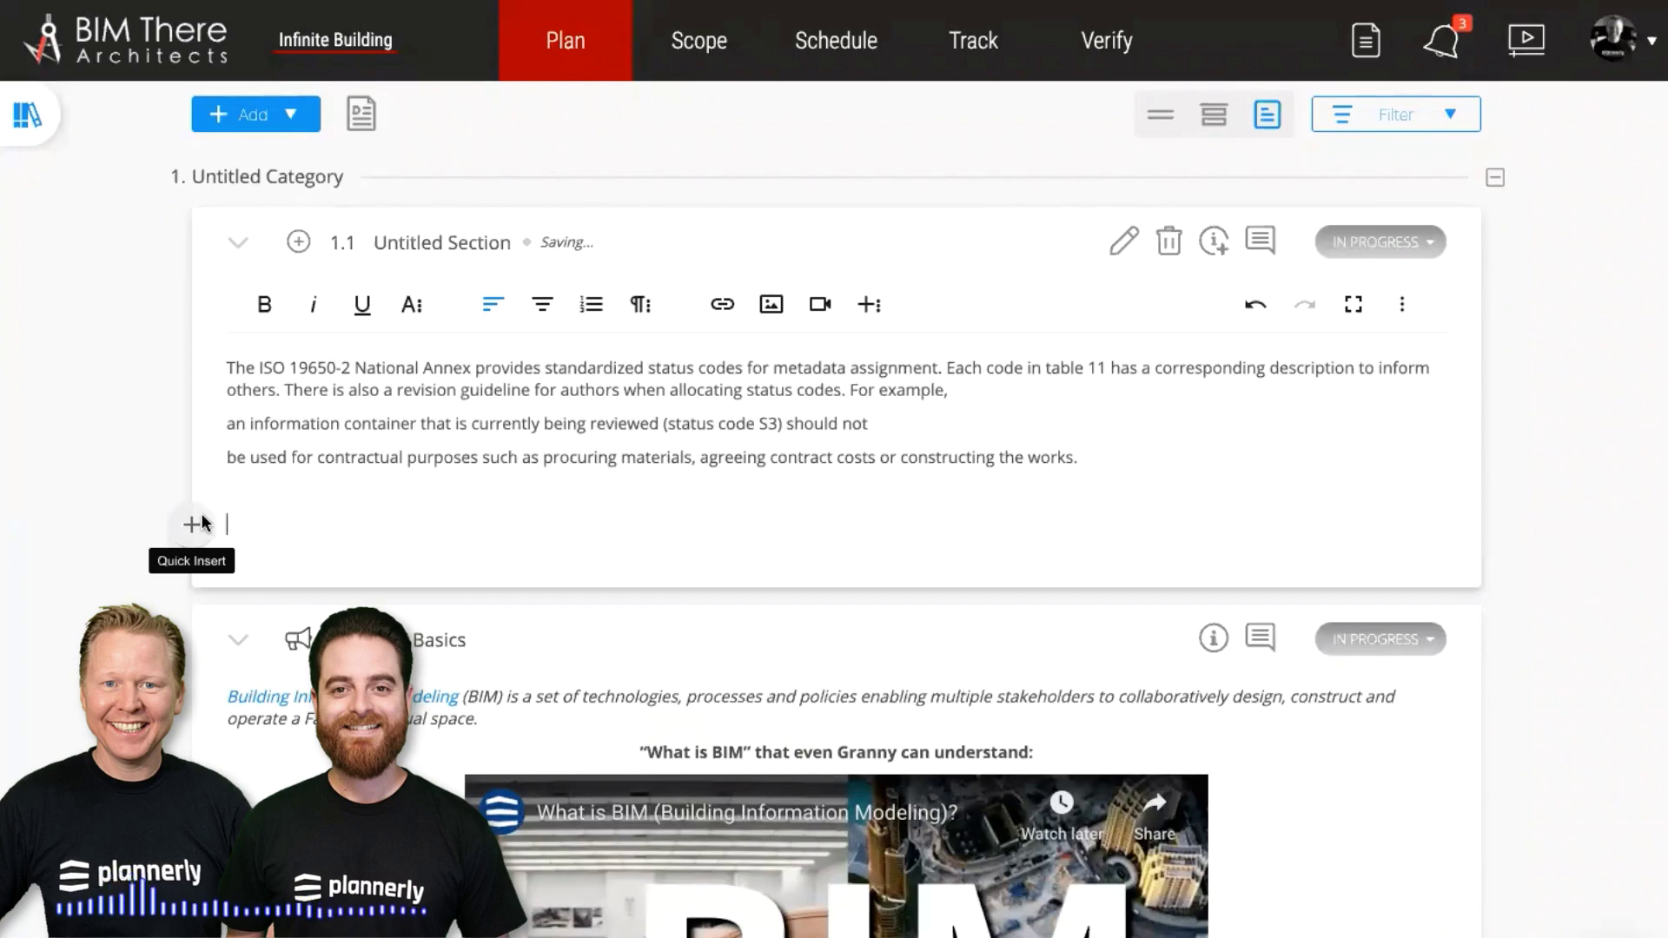
pyautogui.click(202, 522)
pyautogui.click(338, 523)
pyautogui.moveTo(563, 489)
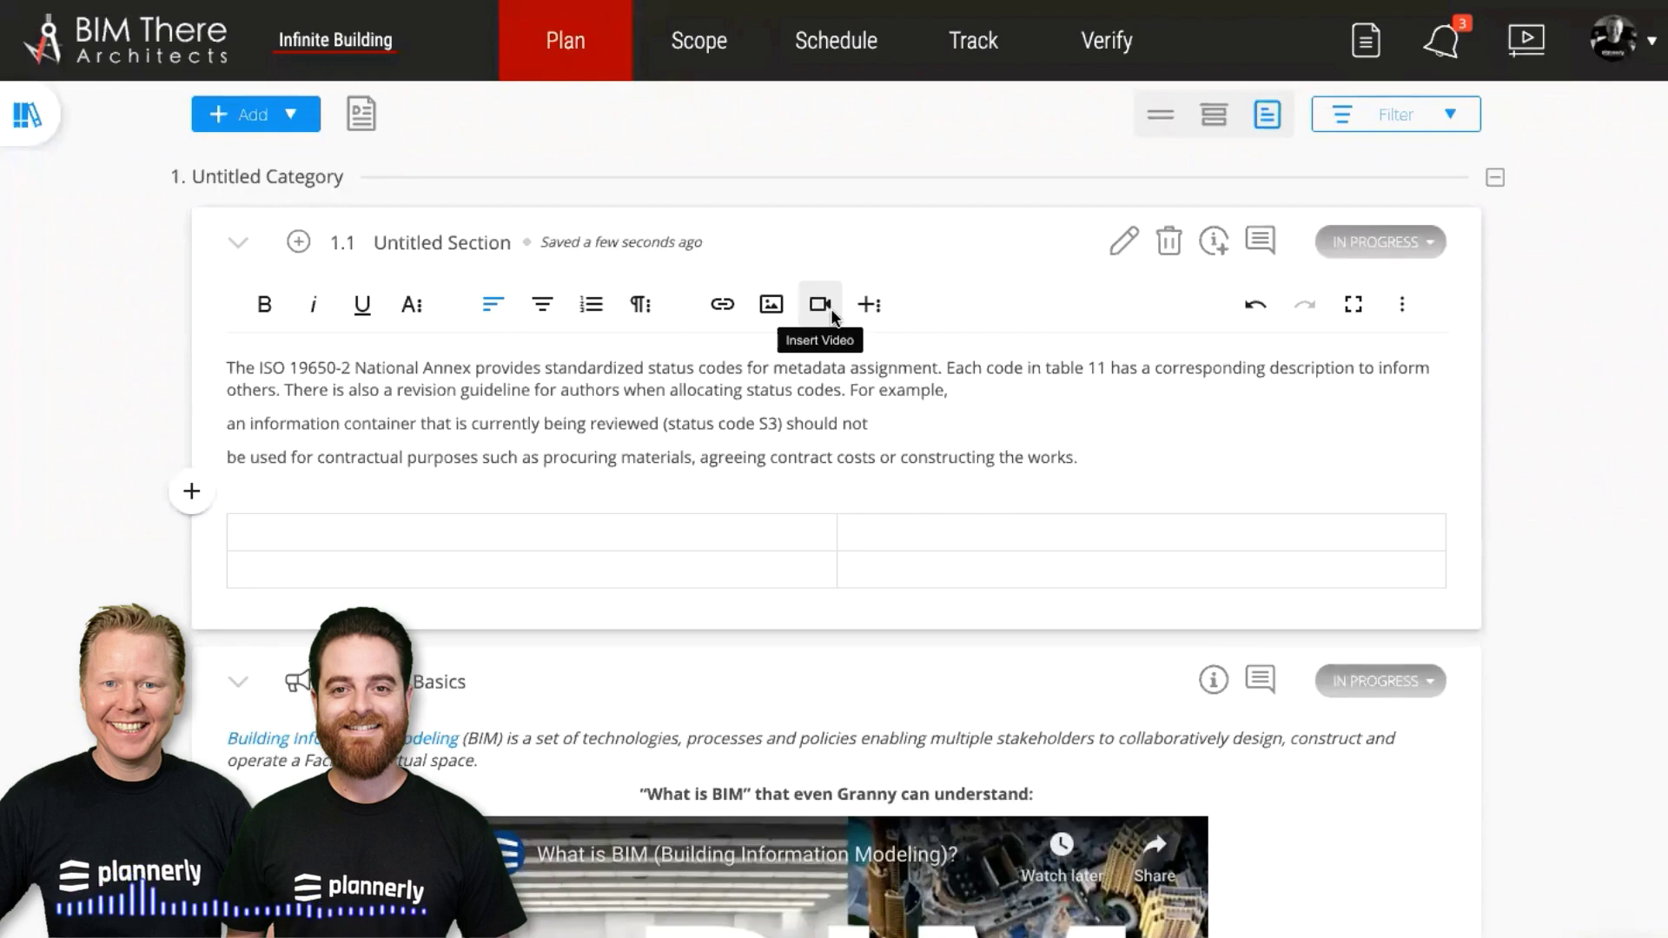
pyautogui.click(820, 305)
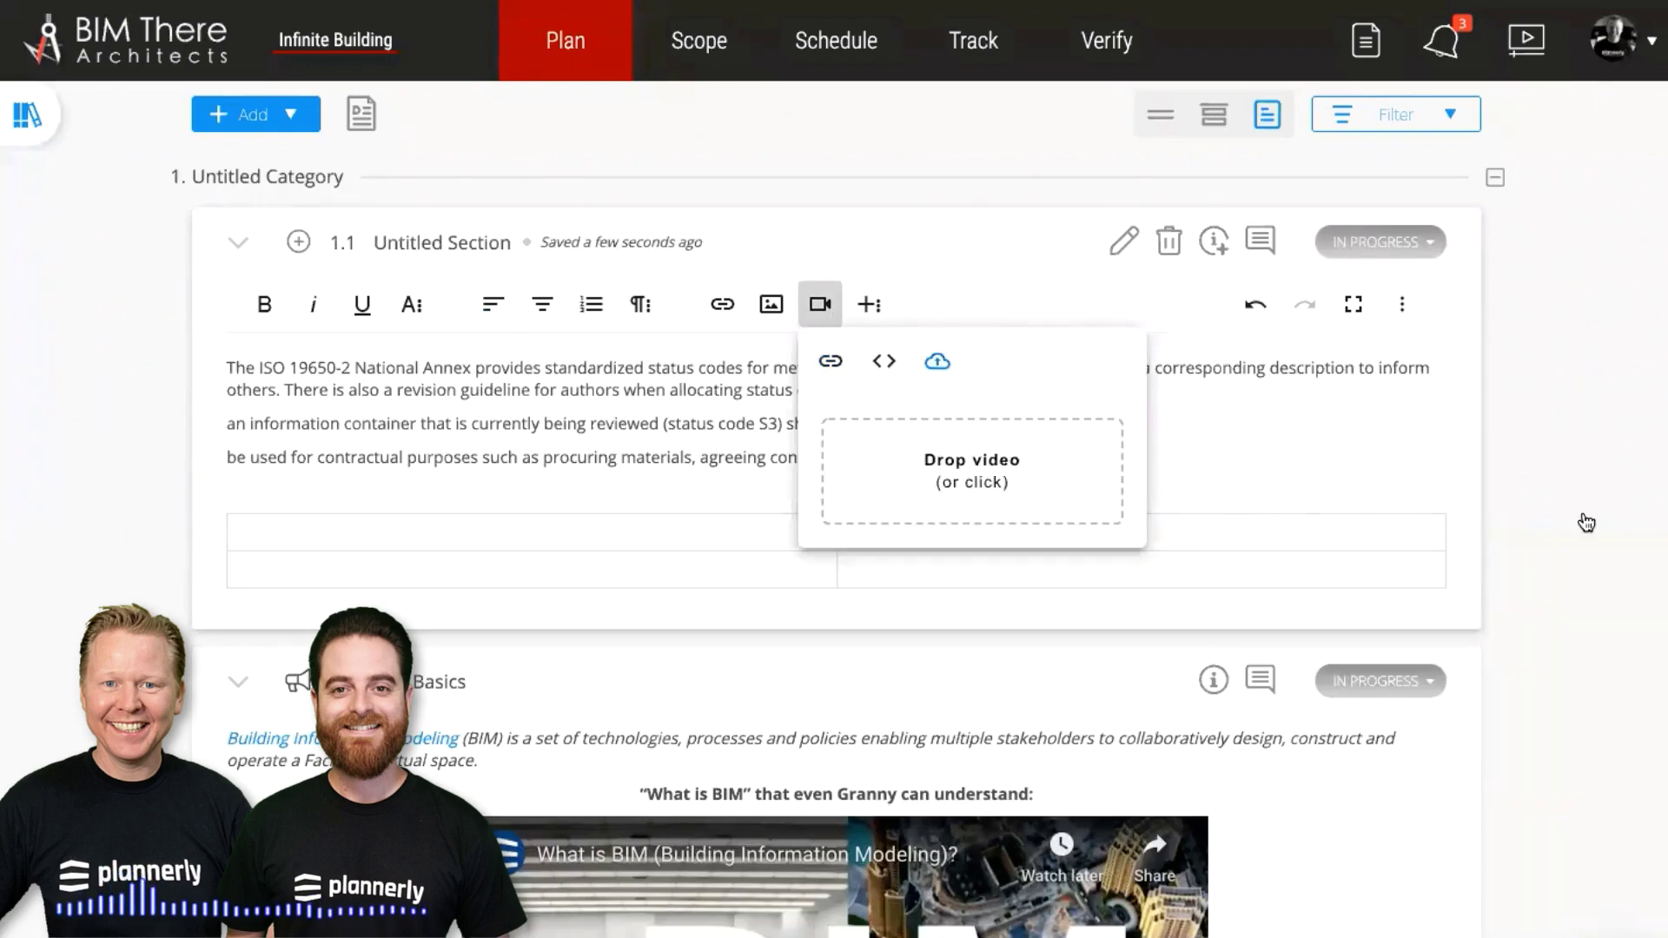
pyautogui.click(1586, 522)
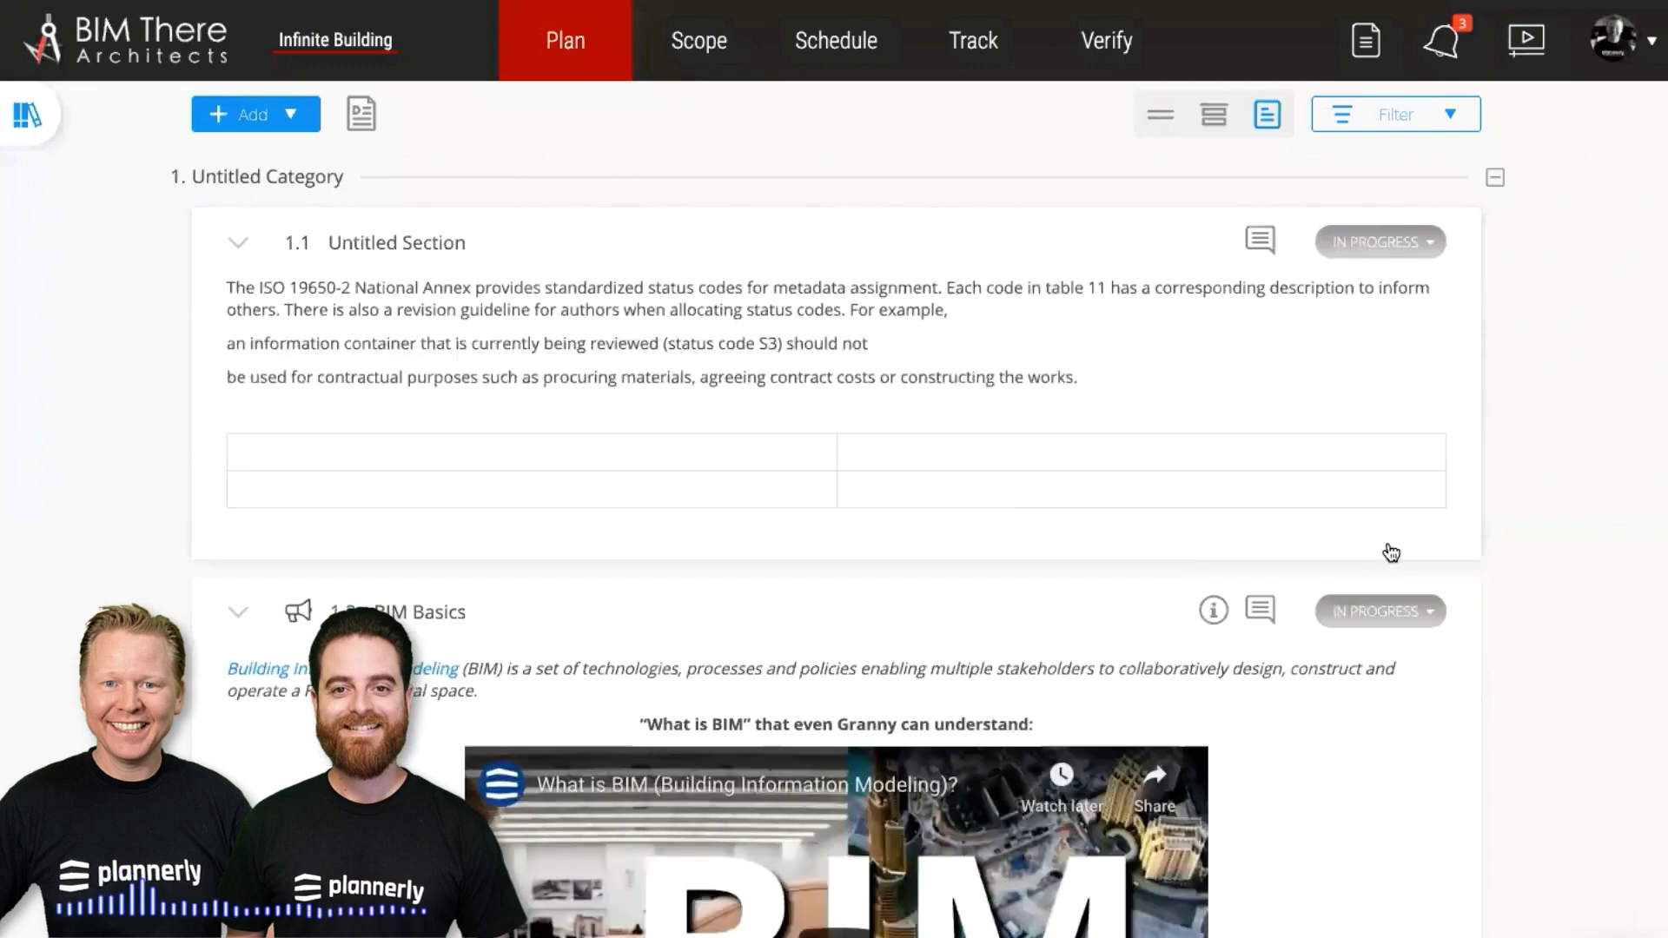
# Collapse section 1.1 and switch the plan to the compact list of titles
pyautogui.moveTo(704, 622)
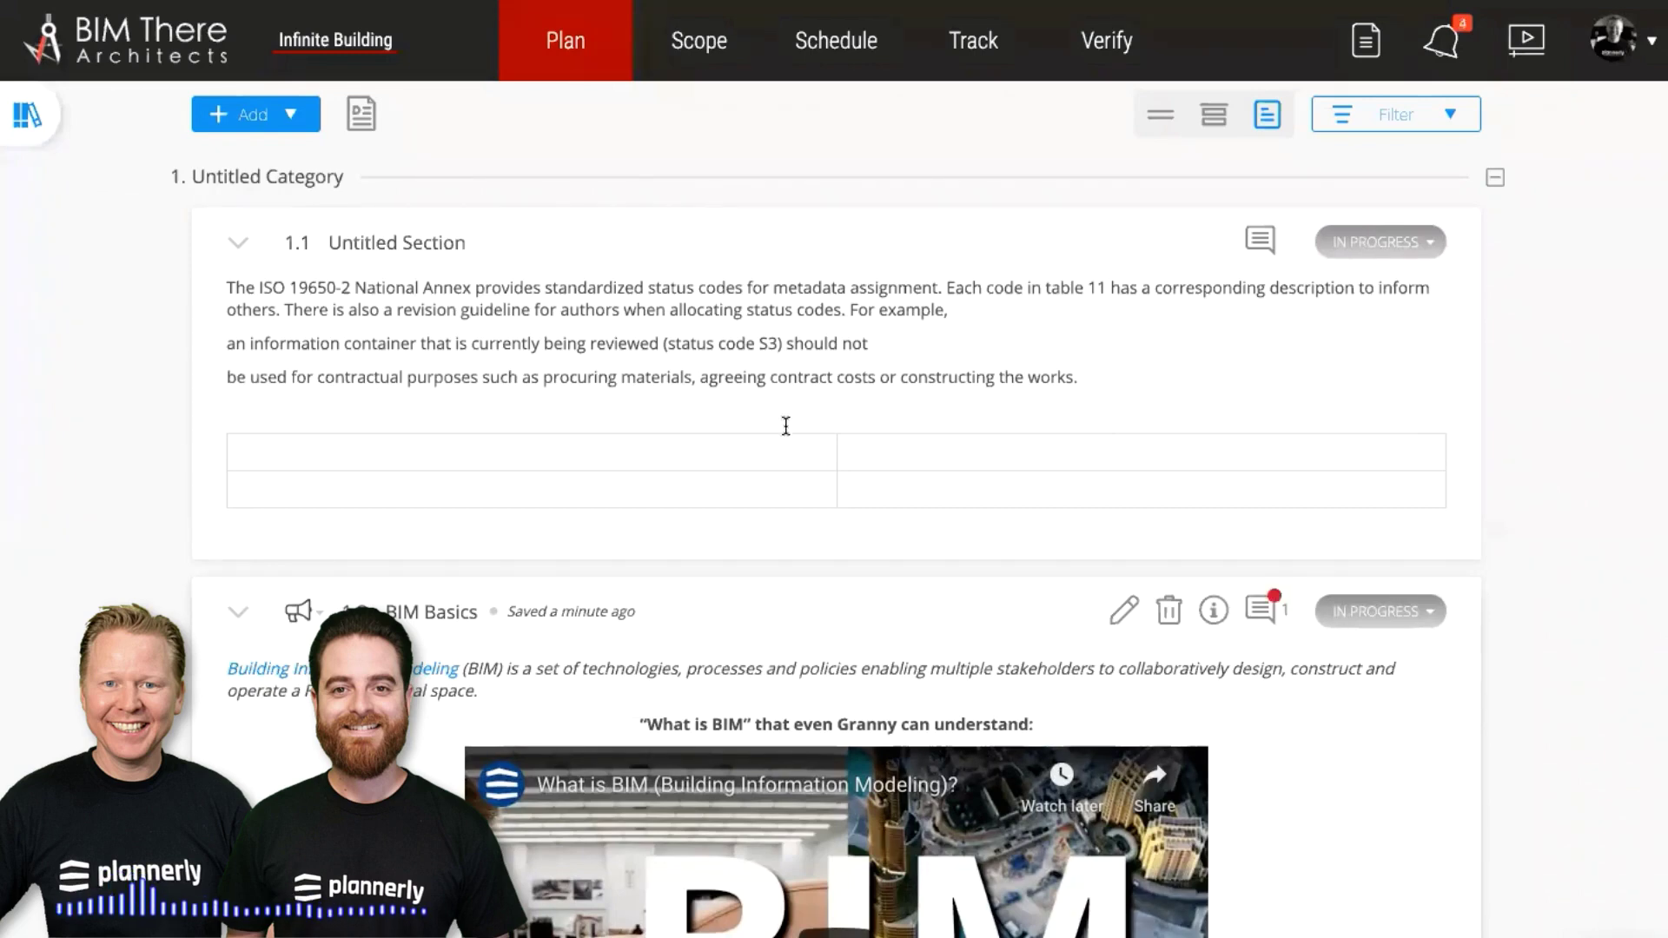
pyautogui.moveTo(782, 398)
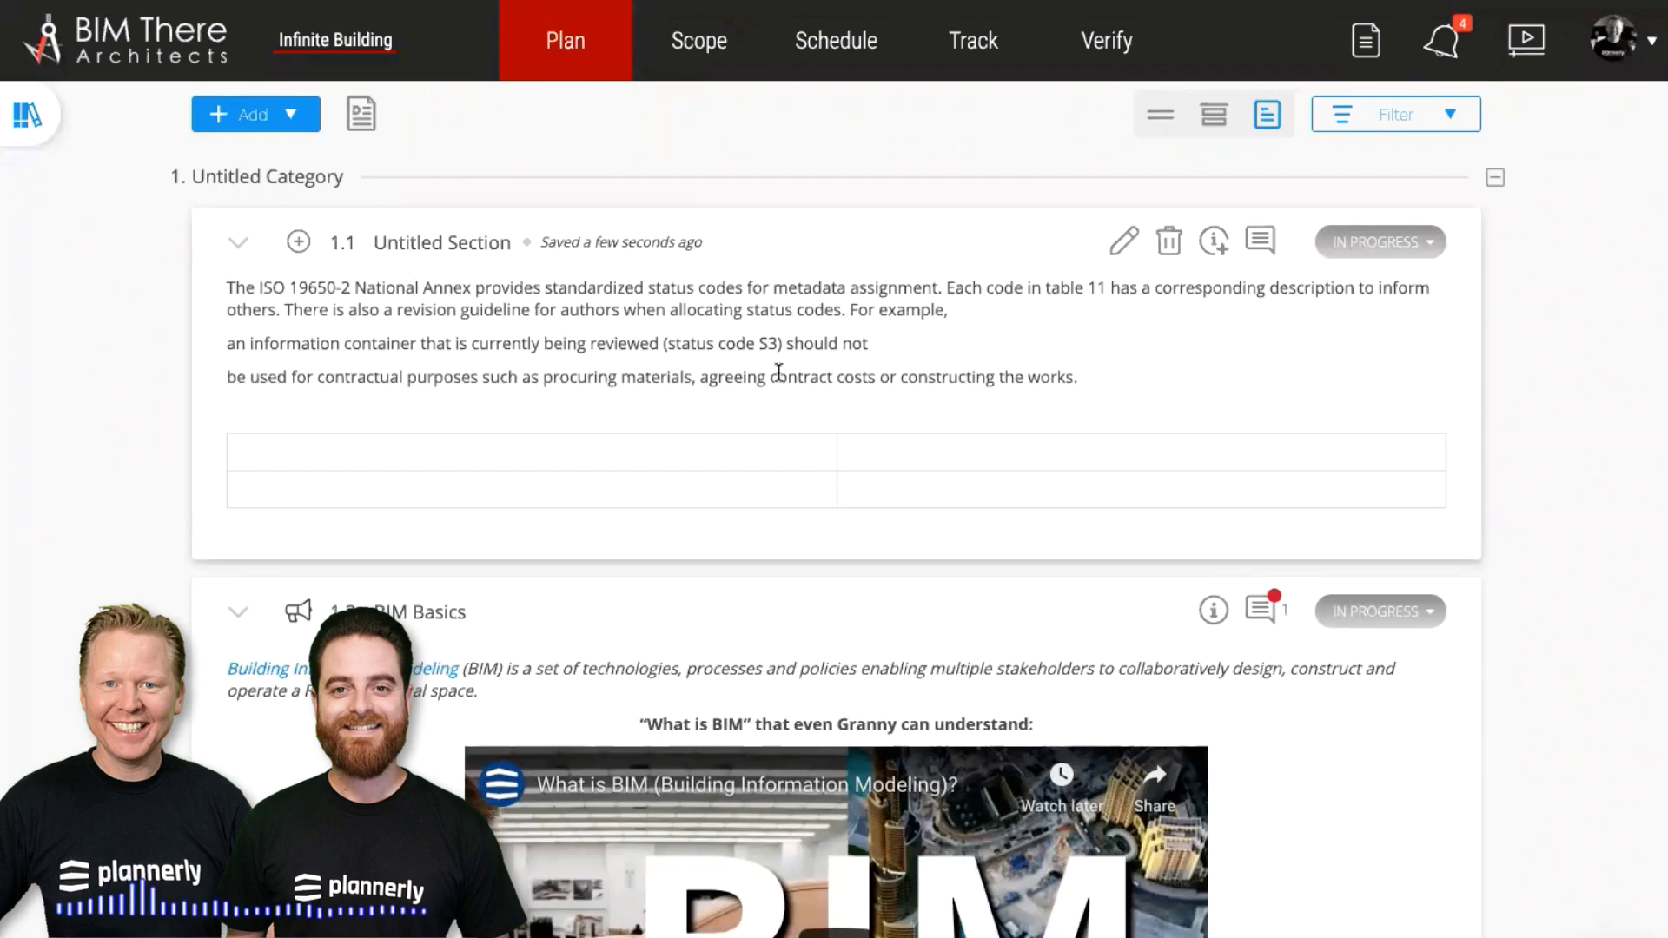
pyautogui.click(893, 259)
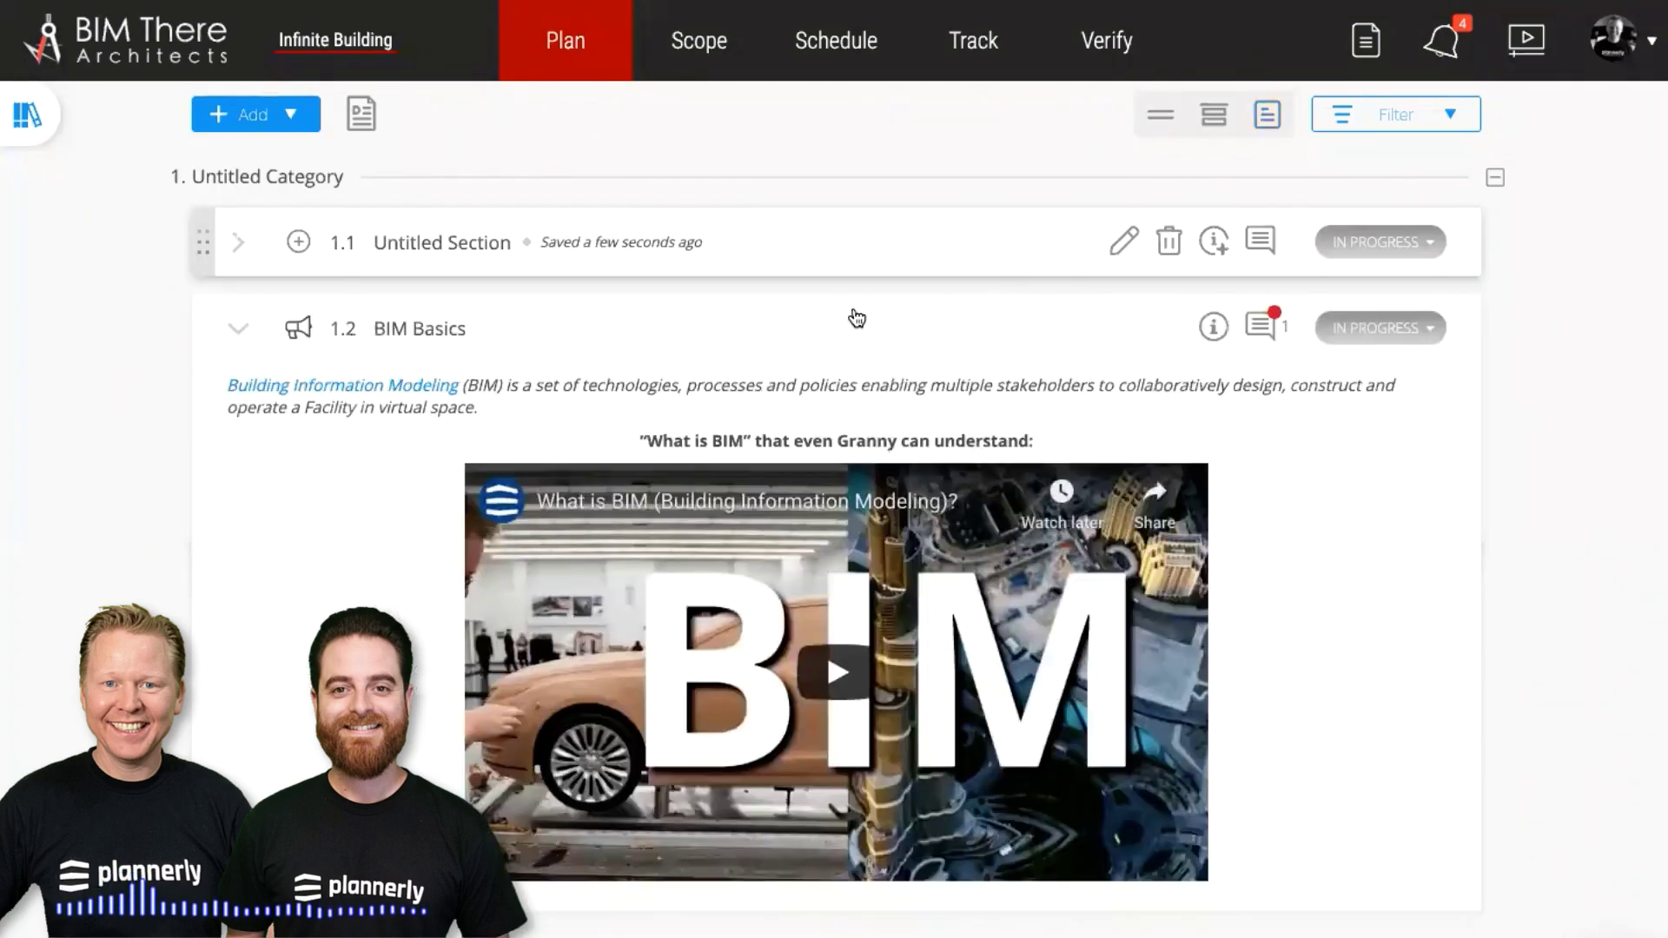
pyautogui.click(50, 138)
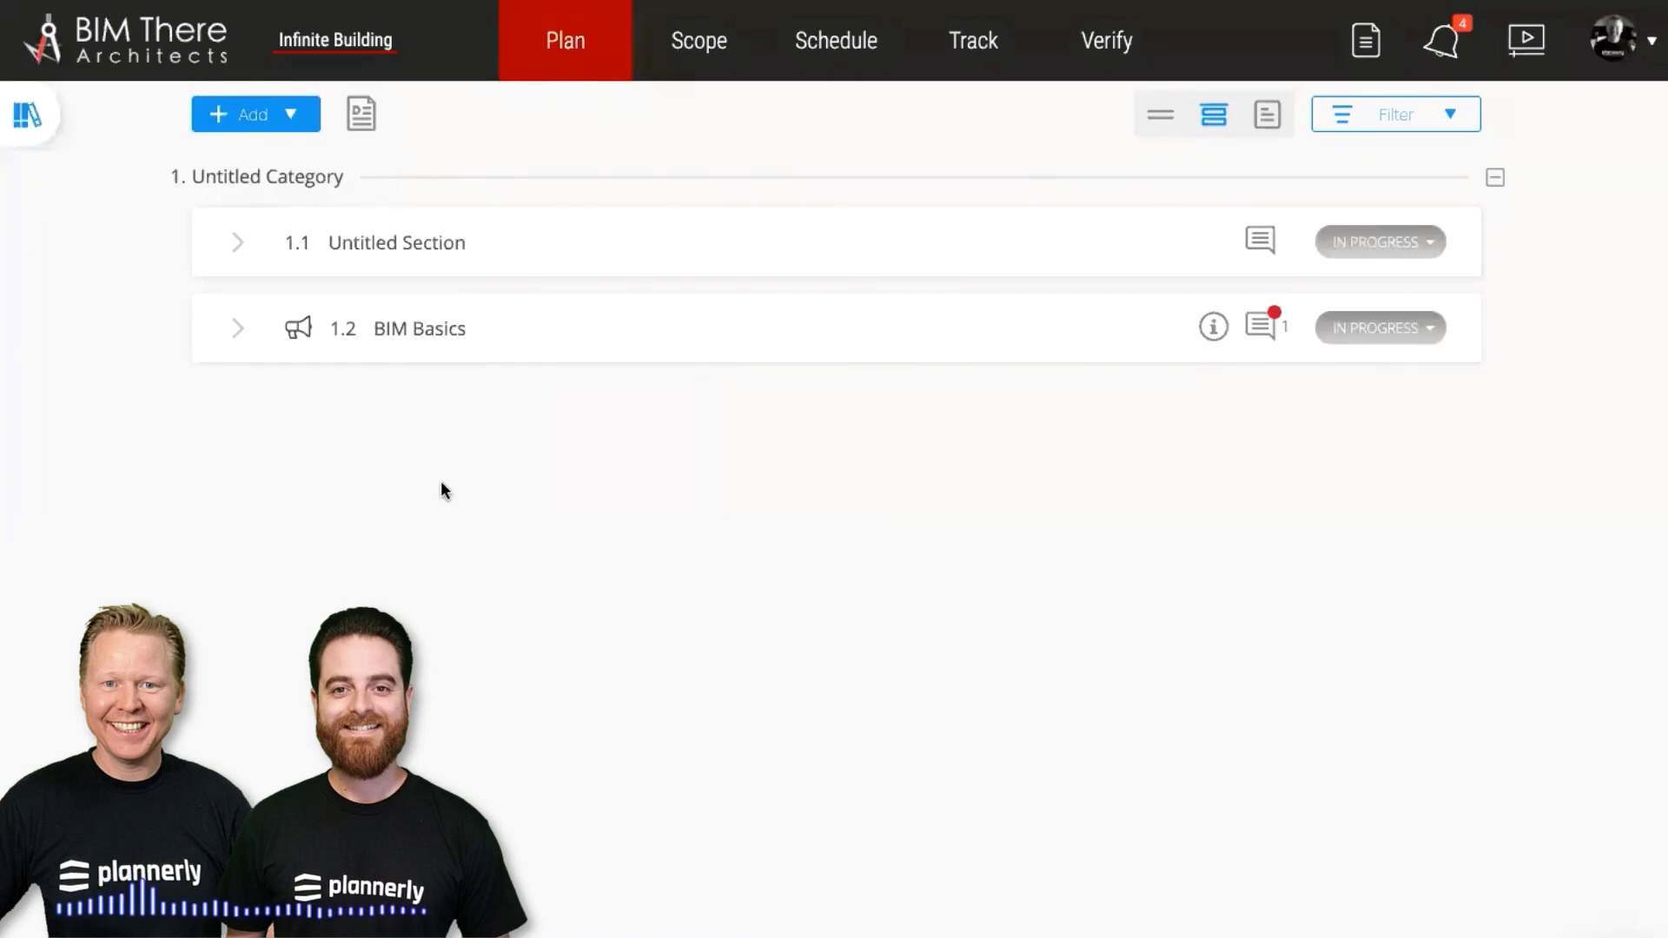
# Open the General Templates library, expand the Project Information folder, and browse the template sources
pyautogui.click(52, 135)
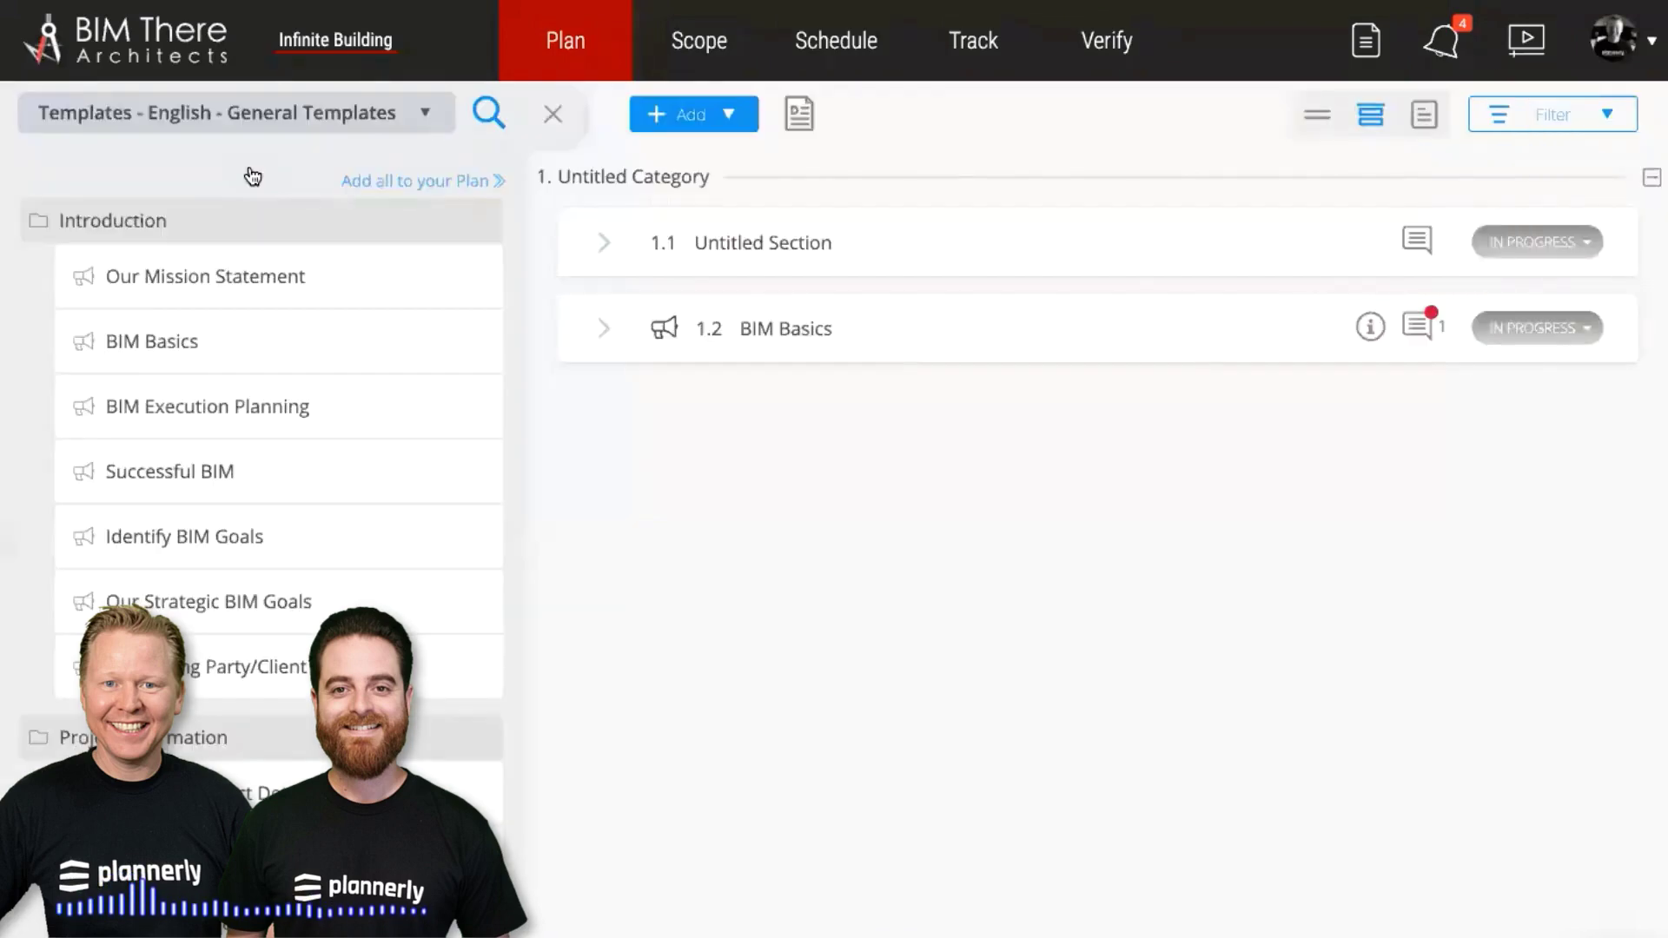
pyautogui.moveTo(265, 538)
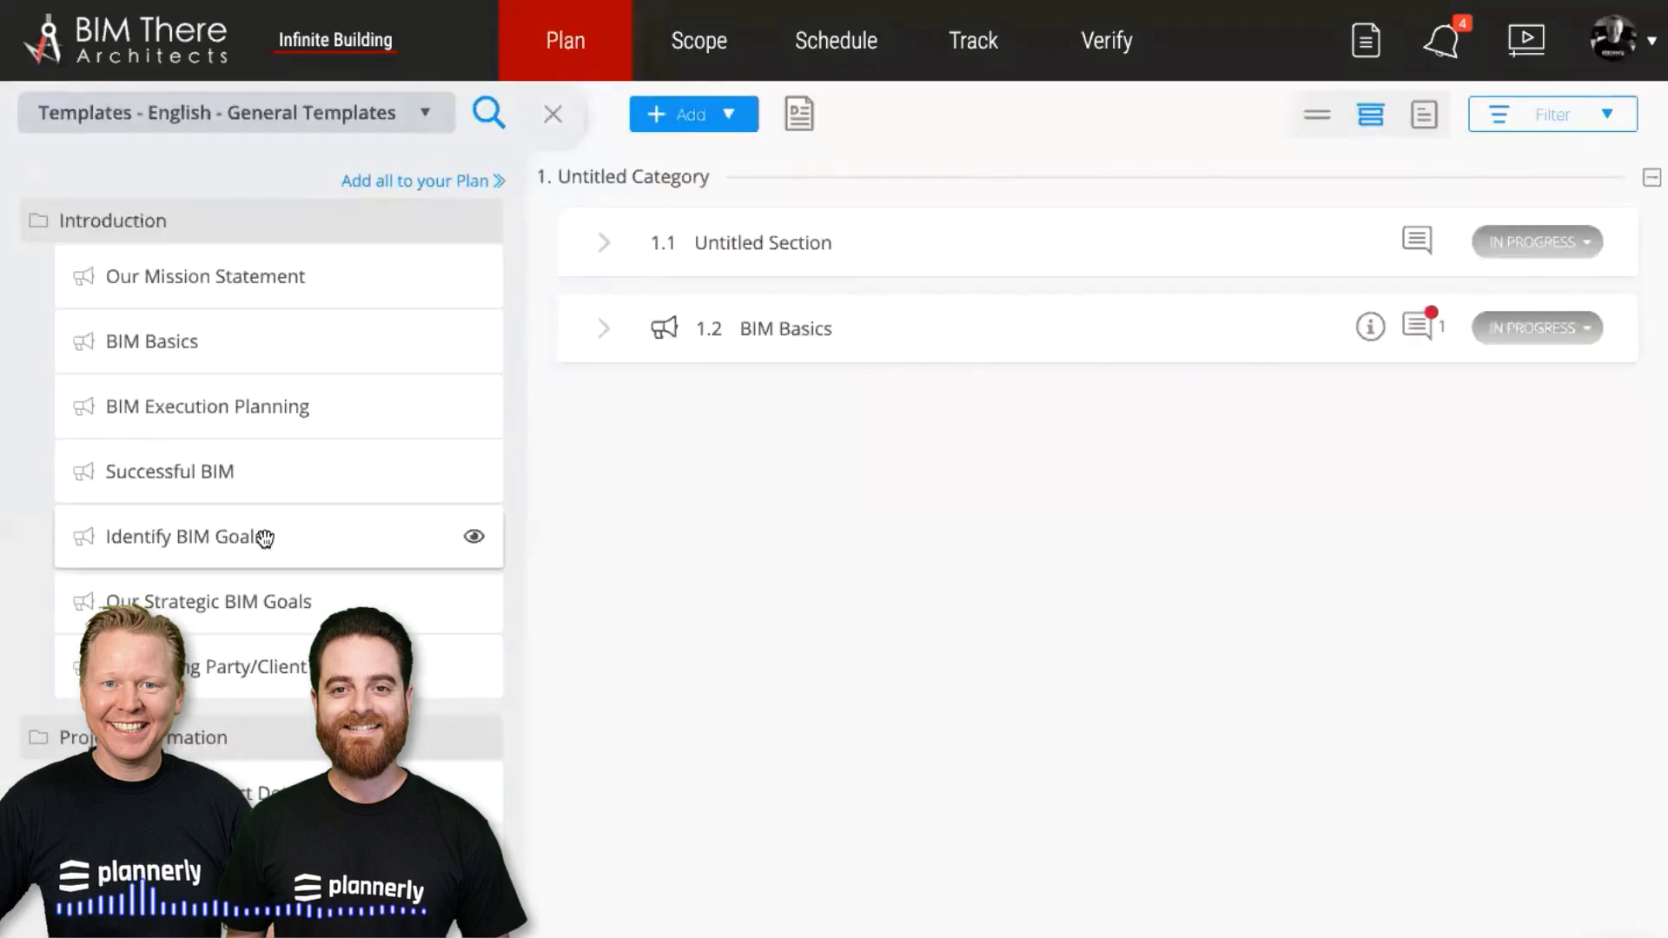
pyautogui.moveTo(265, 737); pyautogui.dragTo(326, 755)
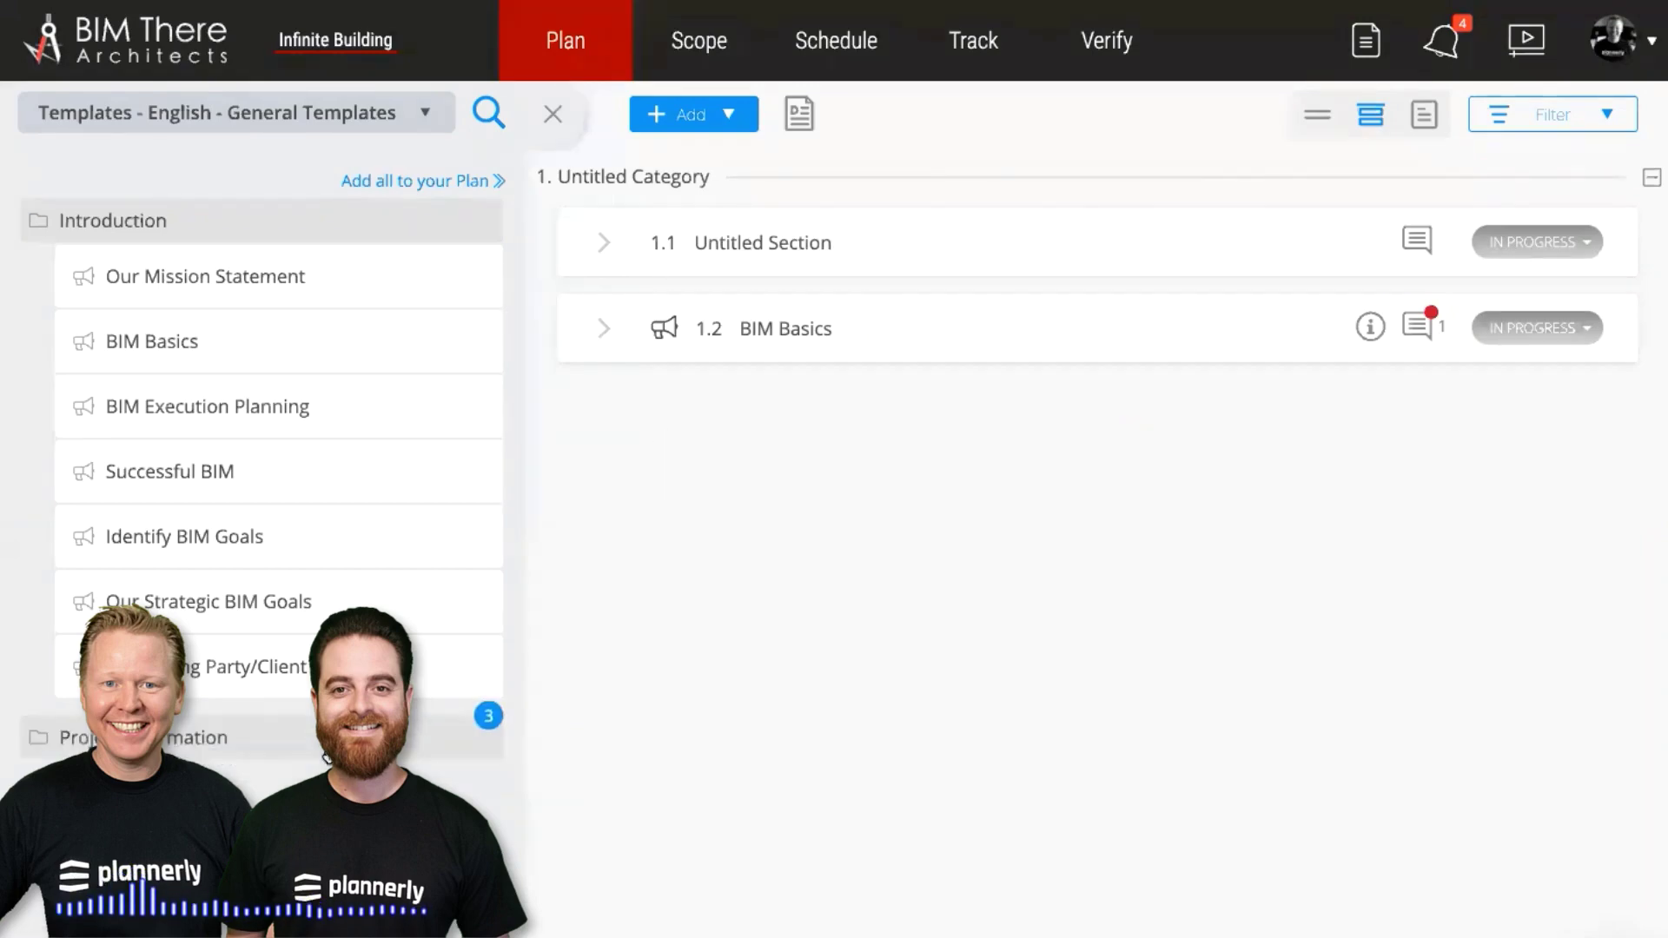
pyautogui.click(327, 747)
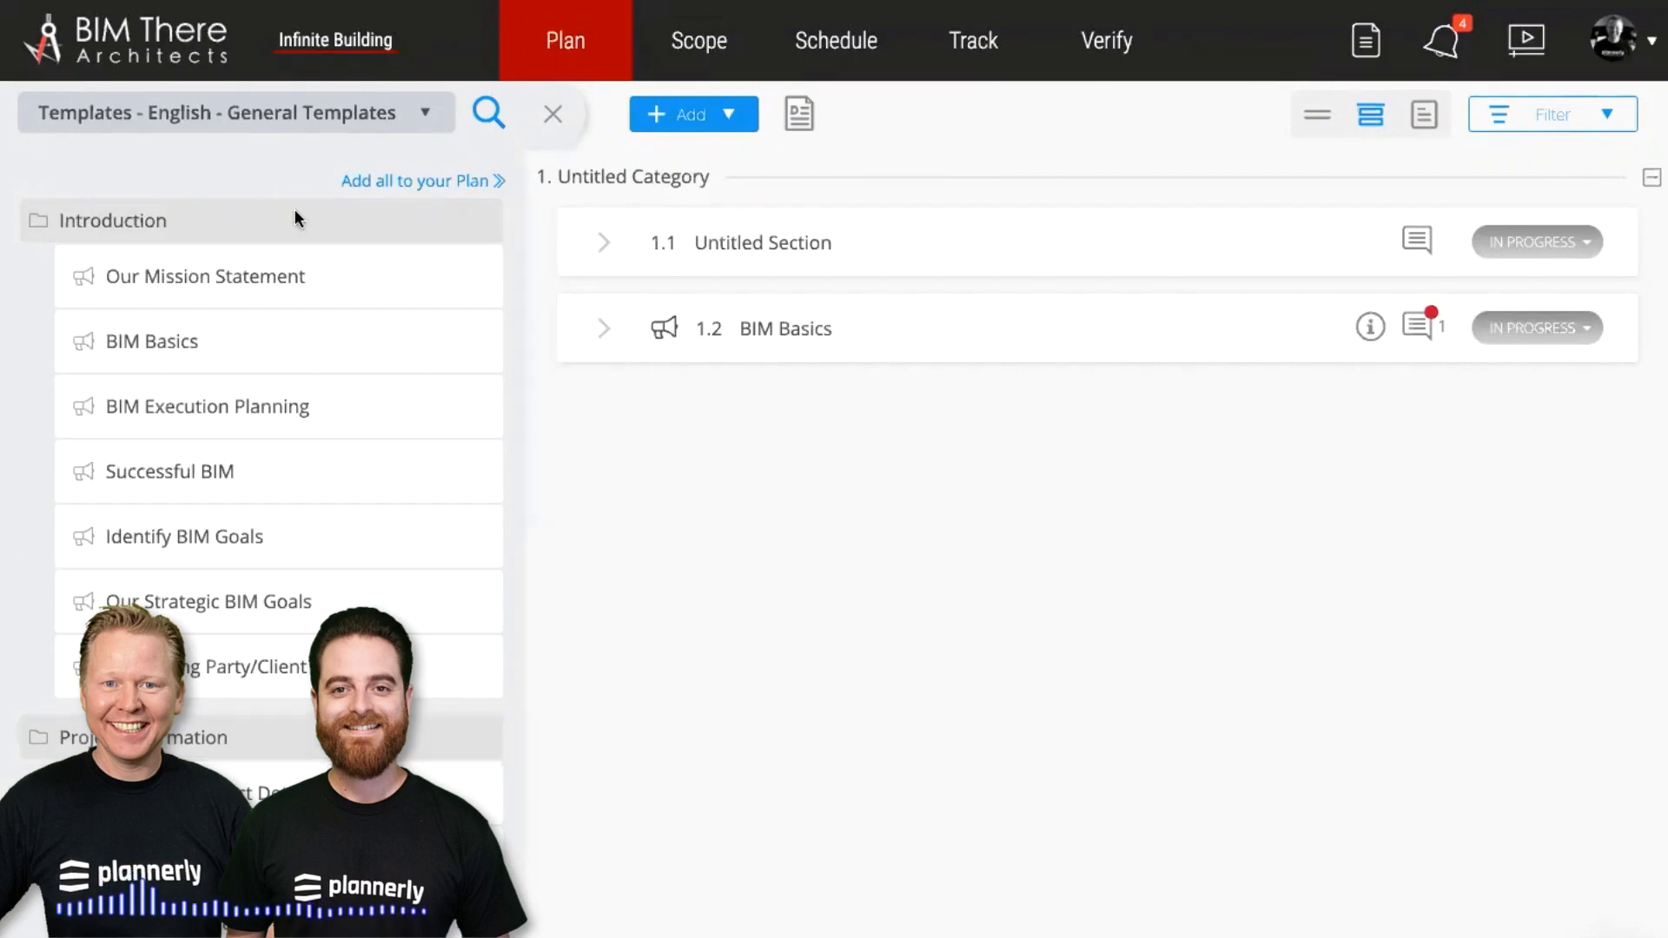
pyautogui.click(246, 129)
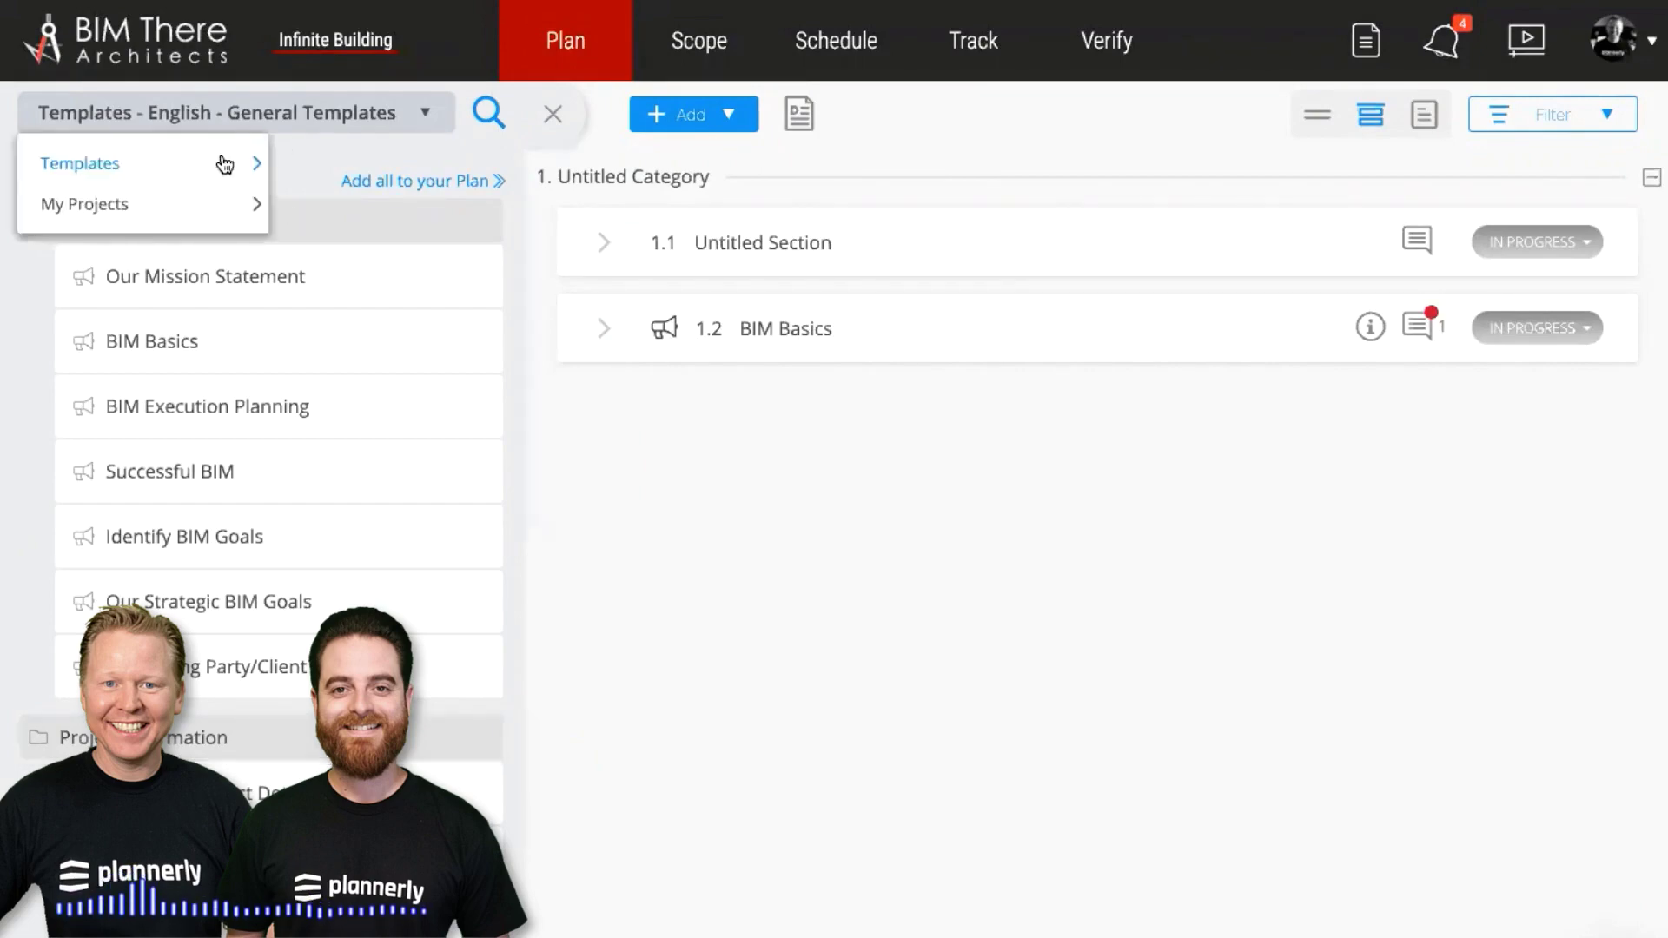
pyautogui.moveTo(224, 165)
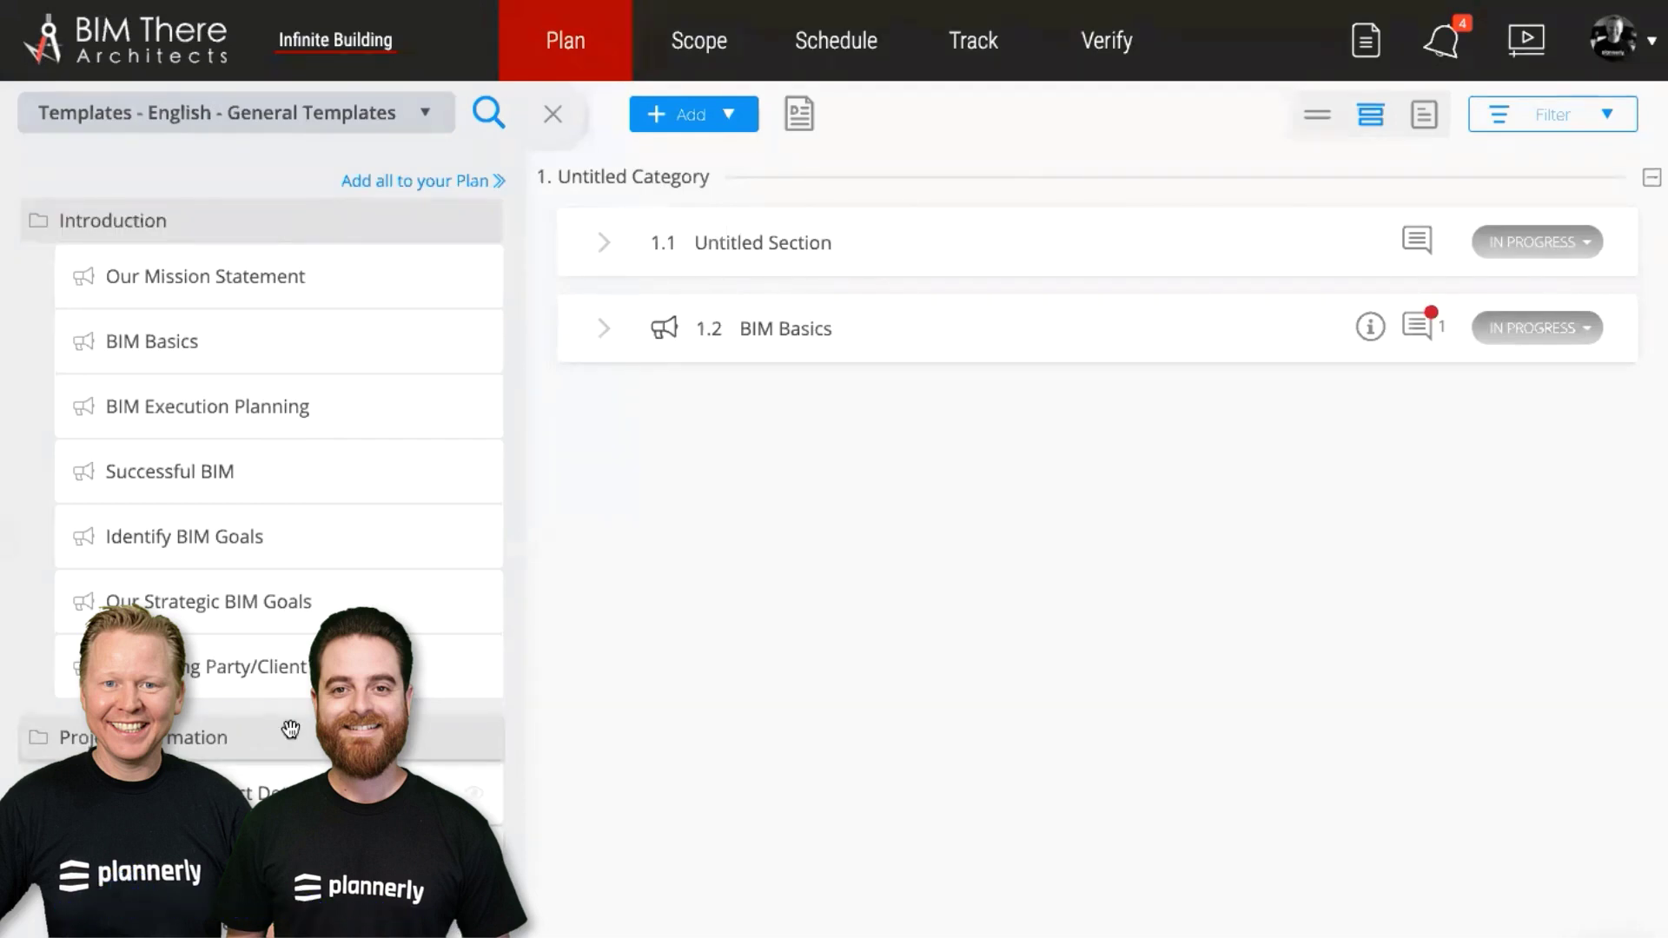
# Drop the Project Information folder below 1.2 BIM Basics, close the library, and expand ISO 19650 Core Principles
pyautogui.moveTo(290, 730); pyautogui.dragTo(852, 447)
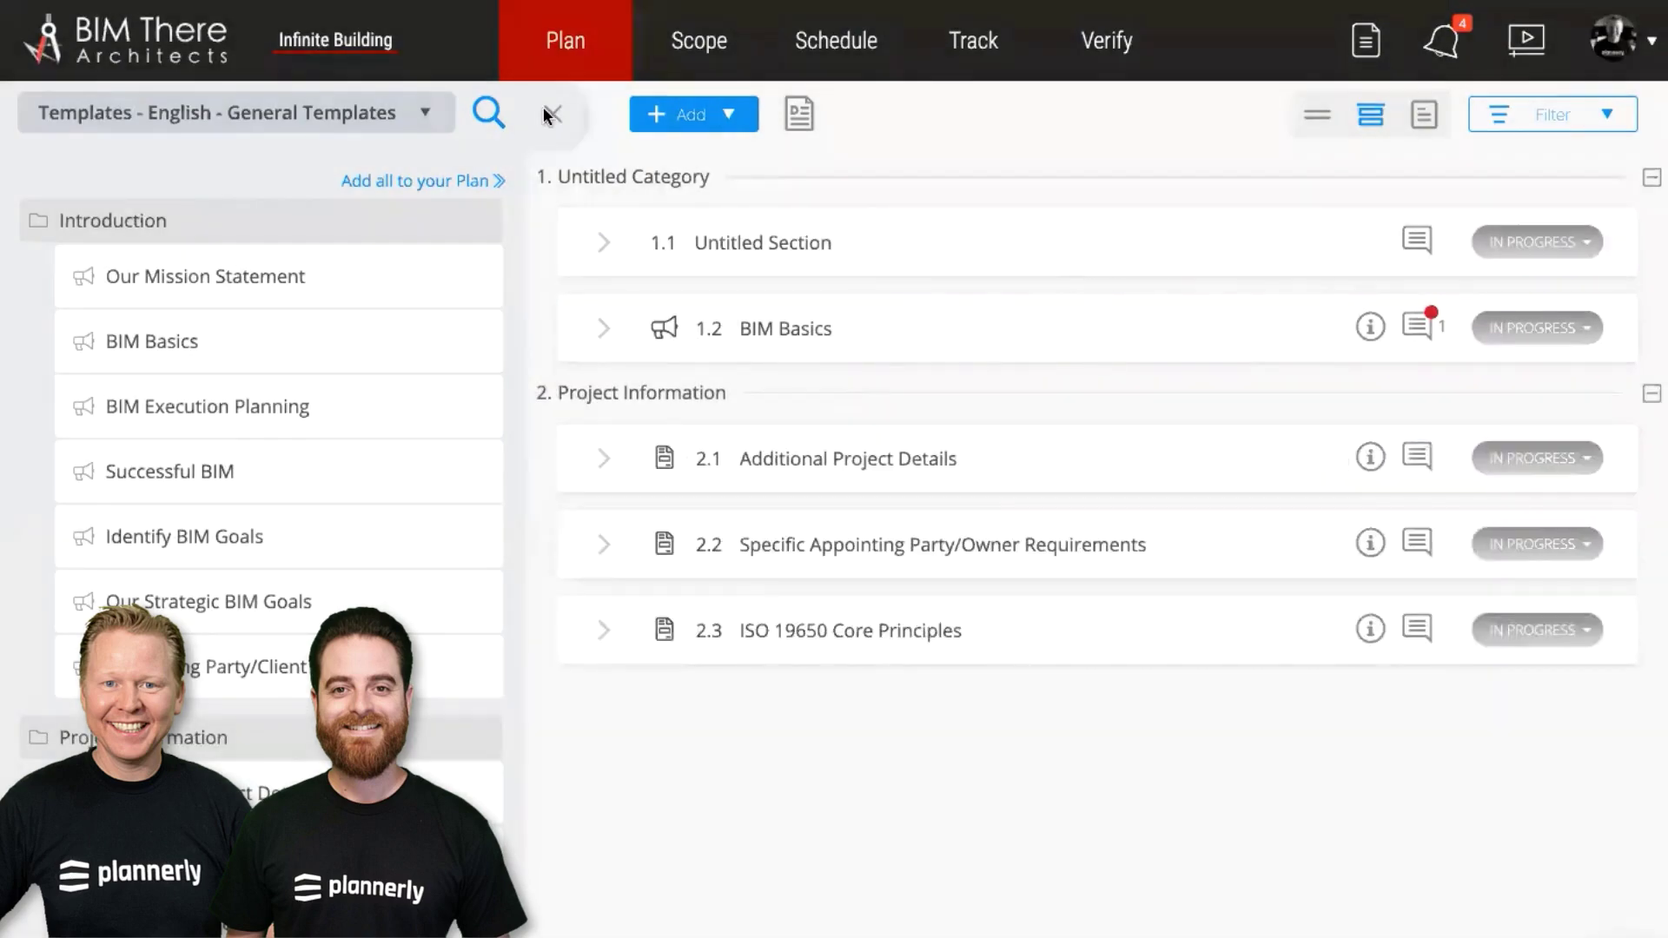
pyautogui.click(547, 111)
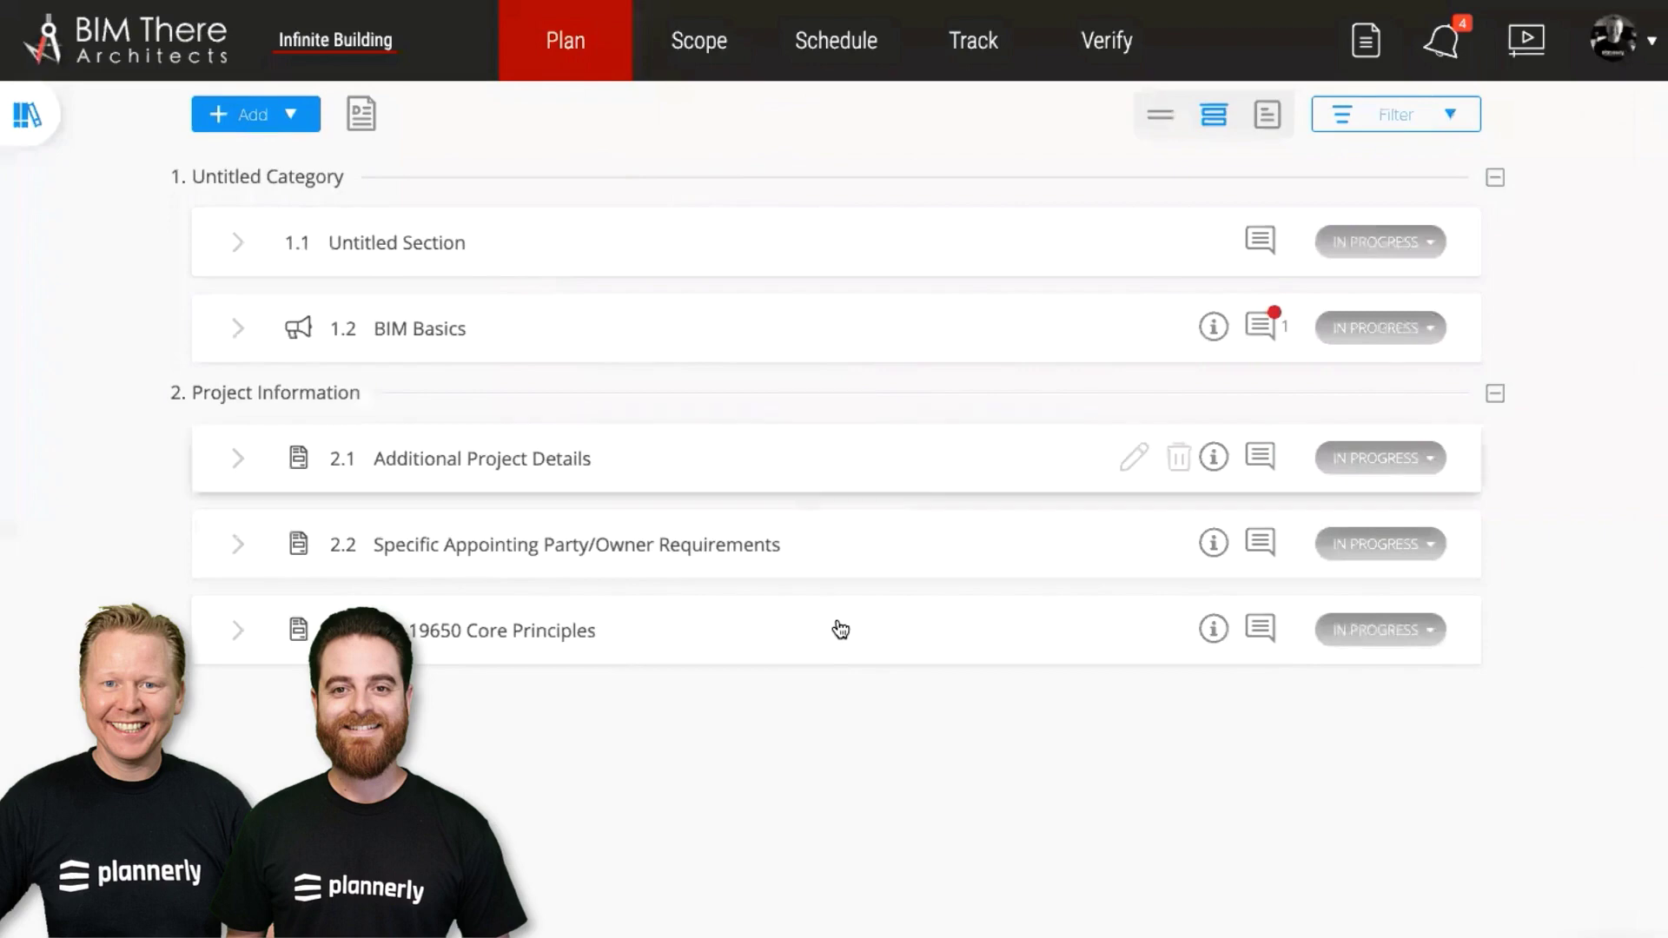
pyautogui.click(840, 629)
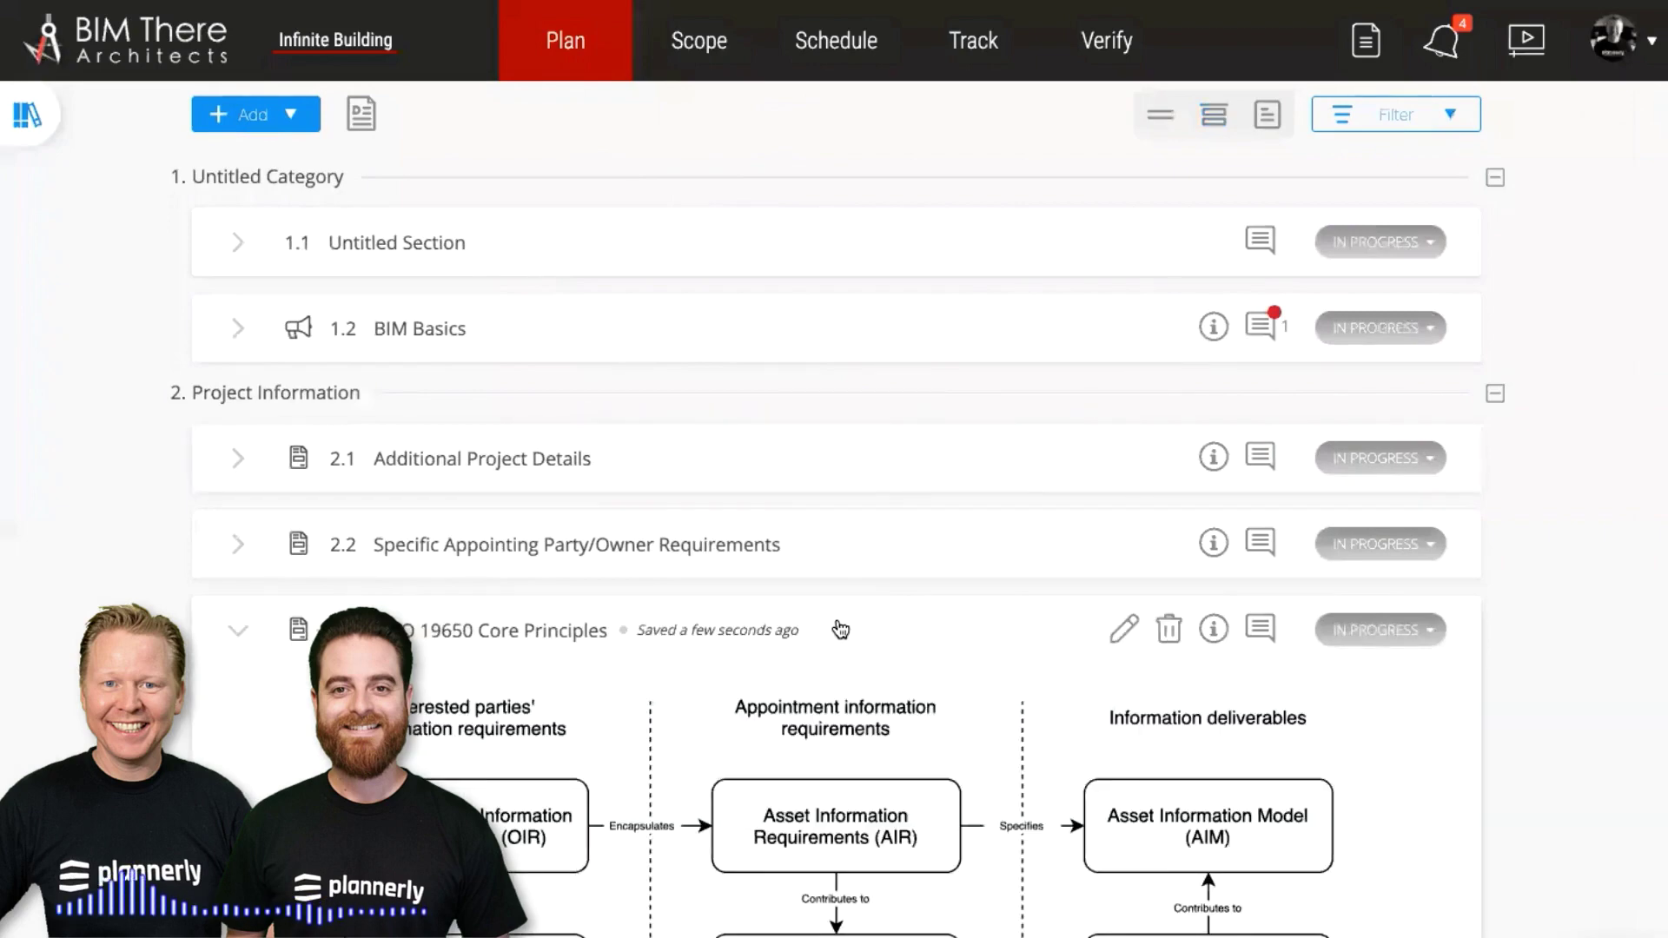
pyautogui.scroll(-2, 840, 629)
pyautogui.scroll(-1, 839, 629)
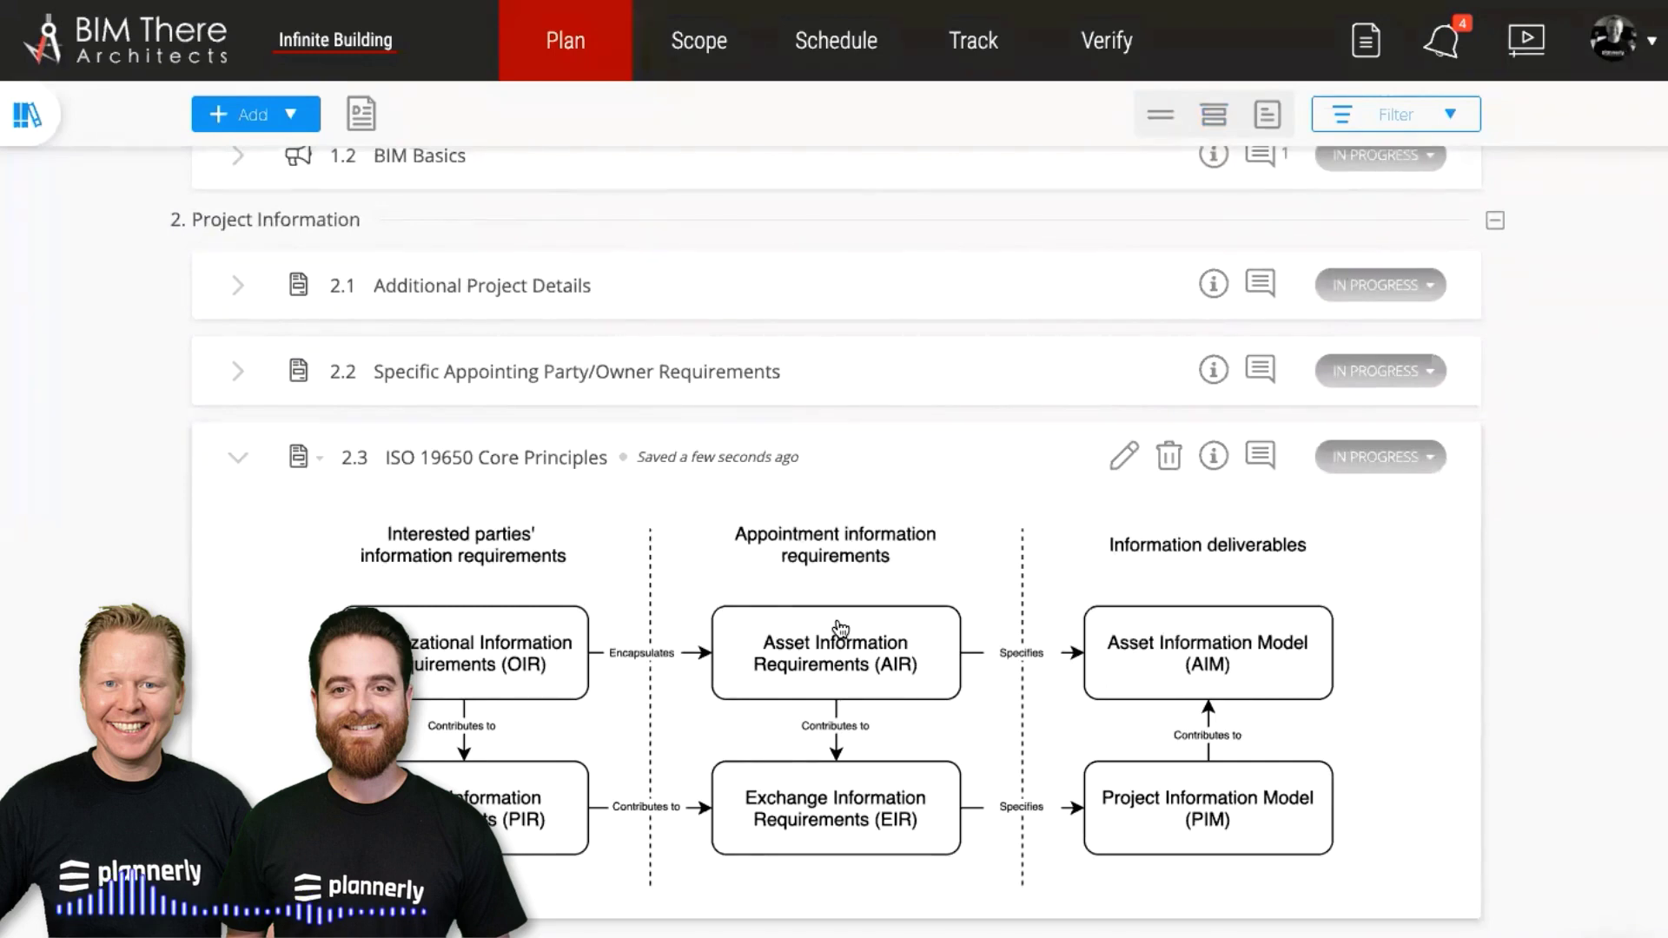
# Preview the ISO 19650 diagram, then collapse the ISO 19650 Core Principles section
pyautogui.click(840, 627)
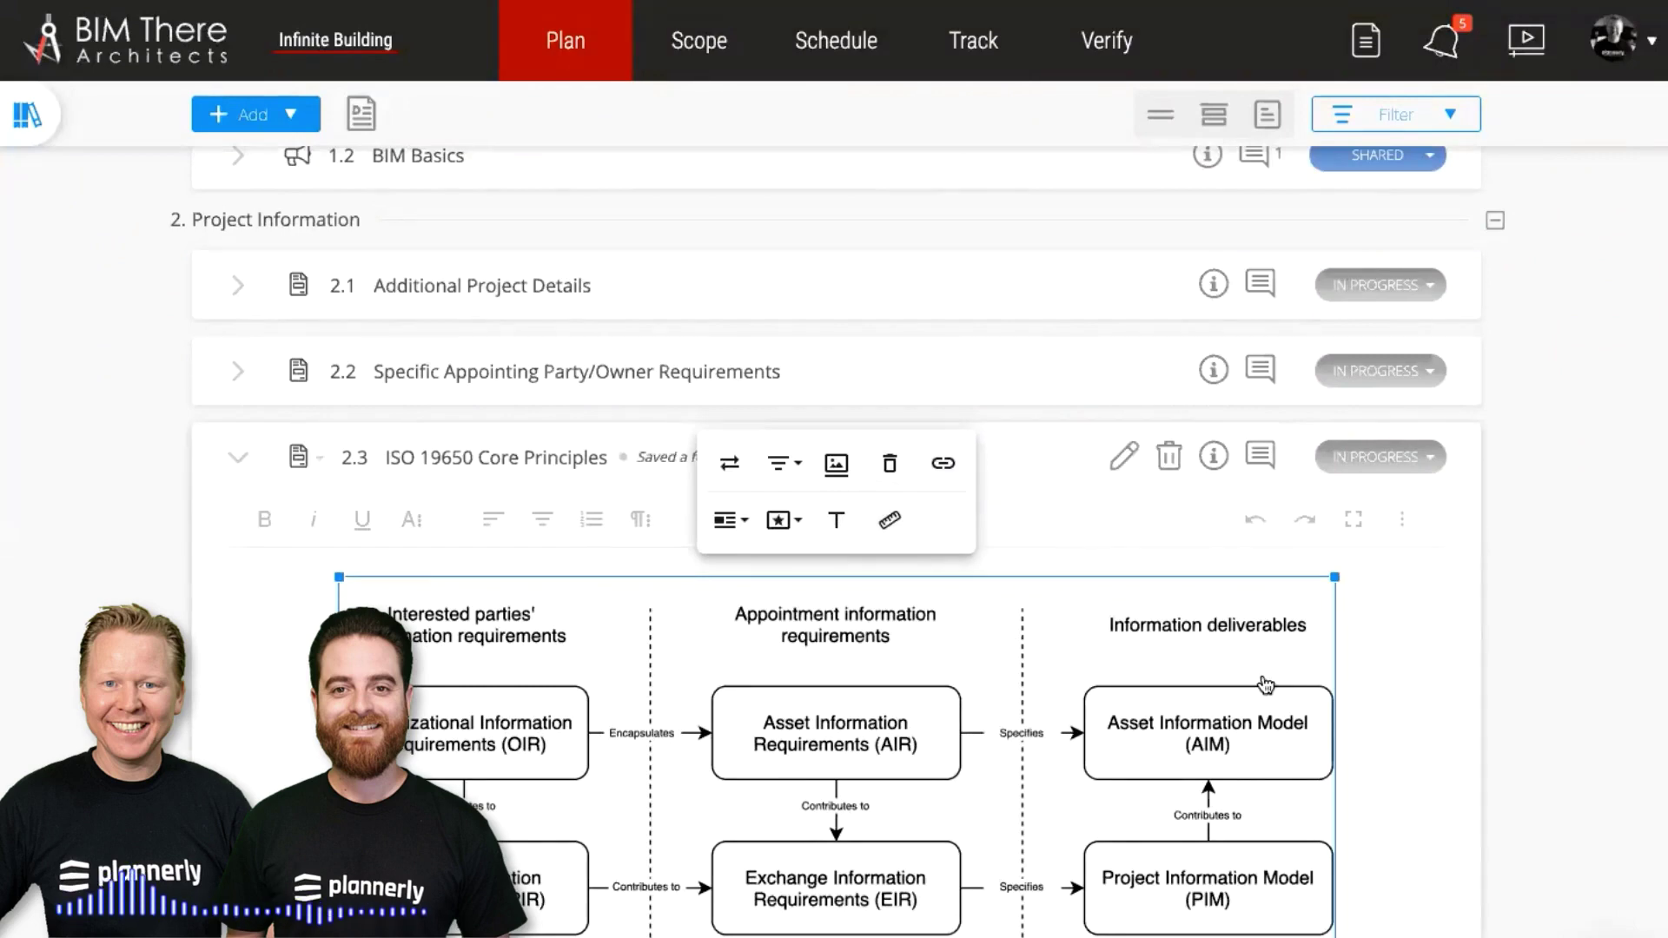
pyautogui.click(1073, 504)
pyautogui.click(1001, 451)
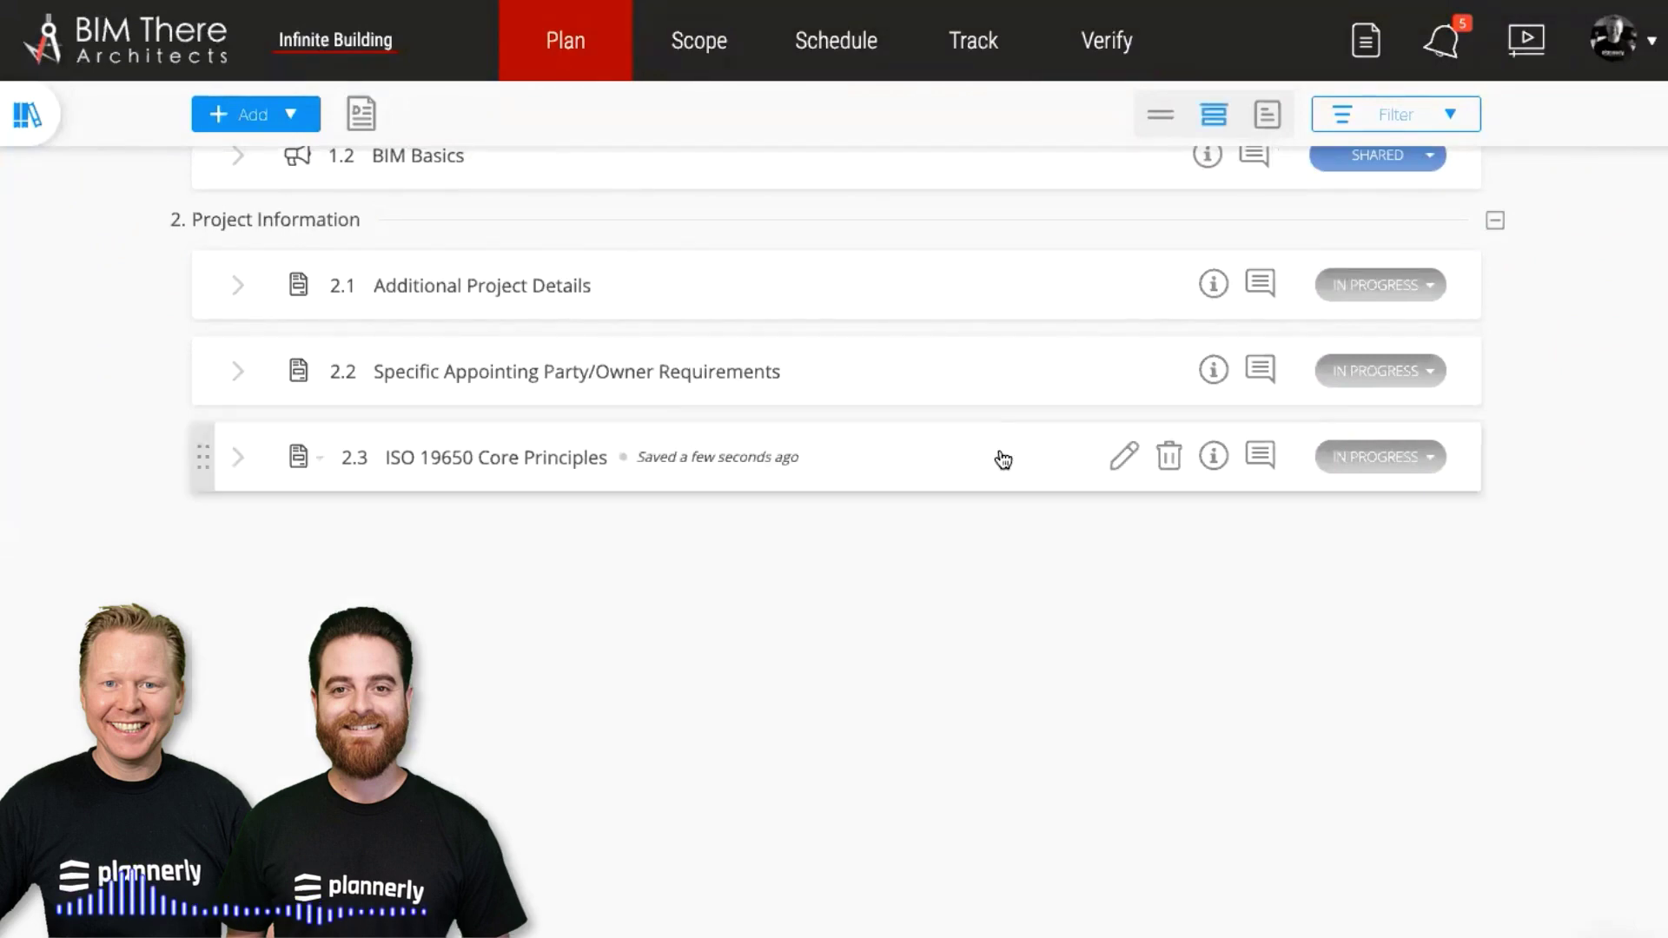
pyautogui.scroll(2, 1254, 336)
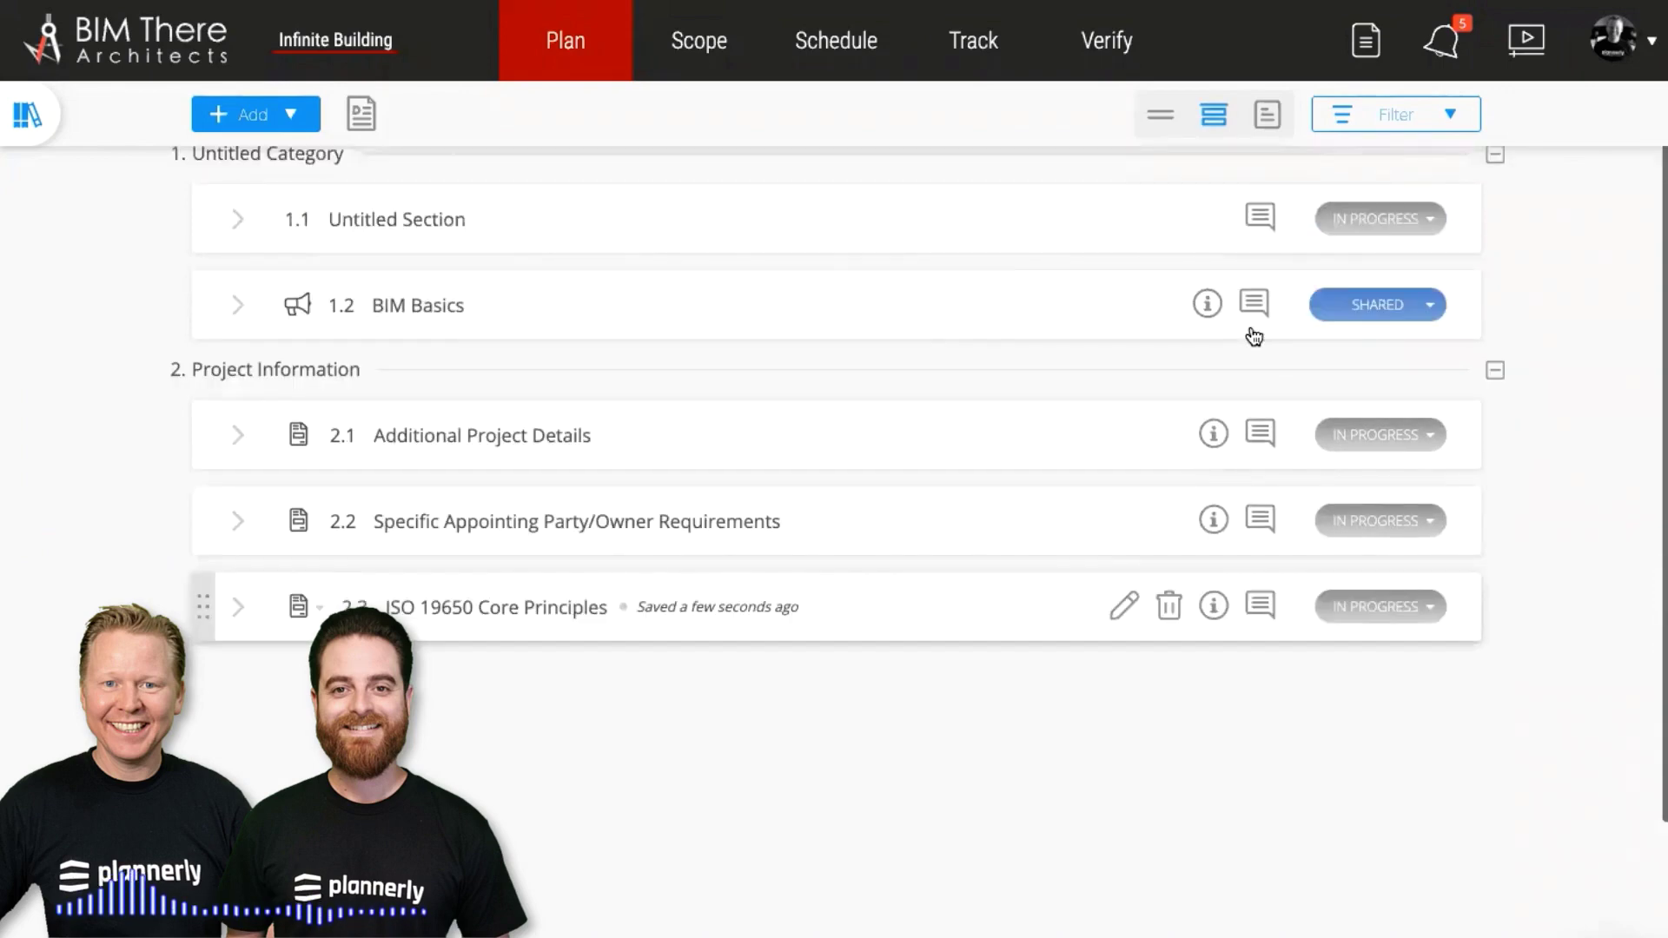
pyautogui.scroll(1, 1042, 417)
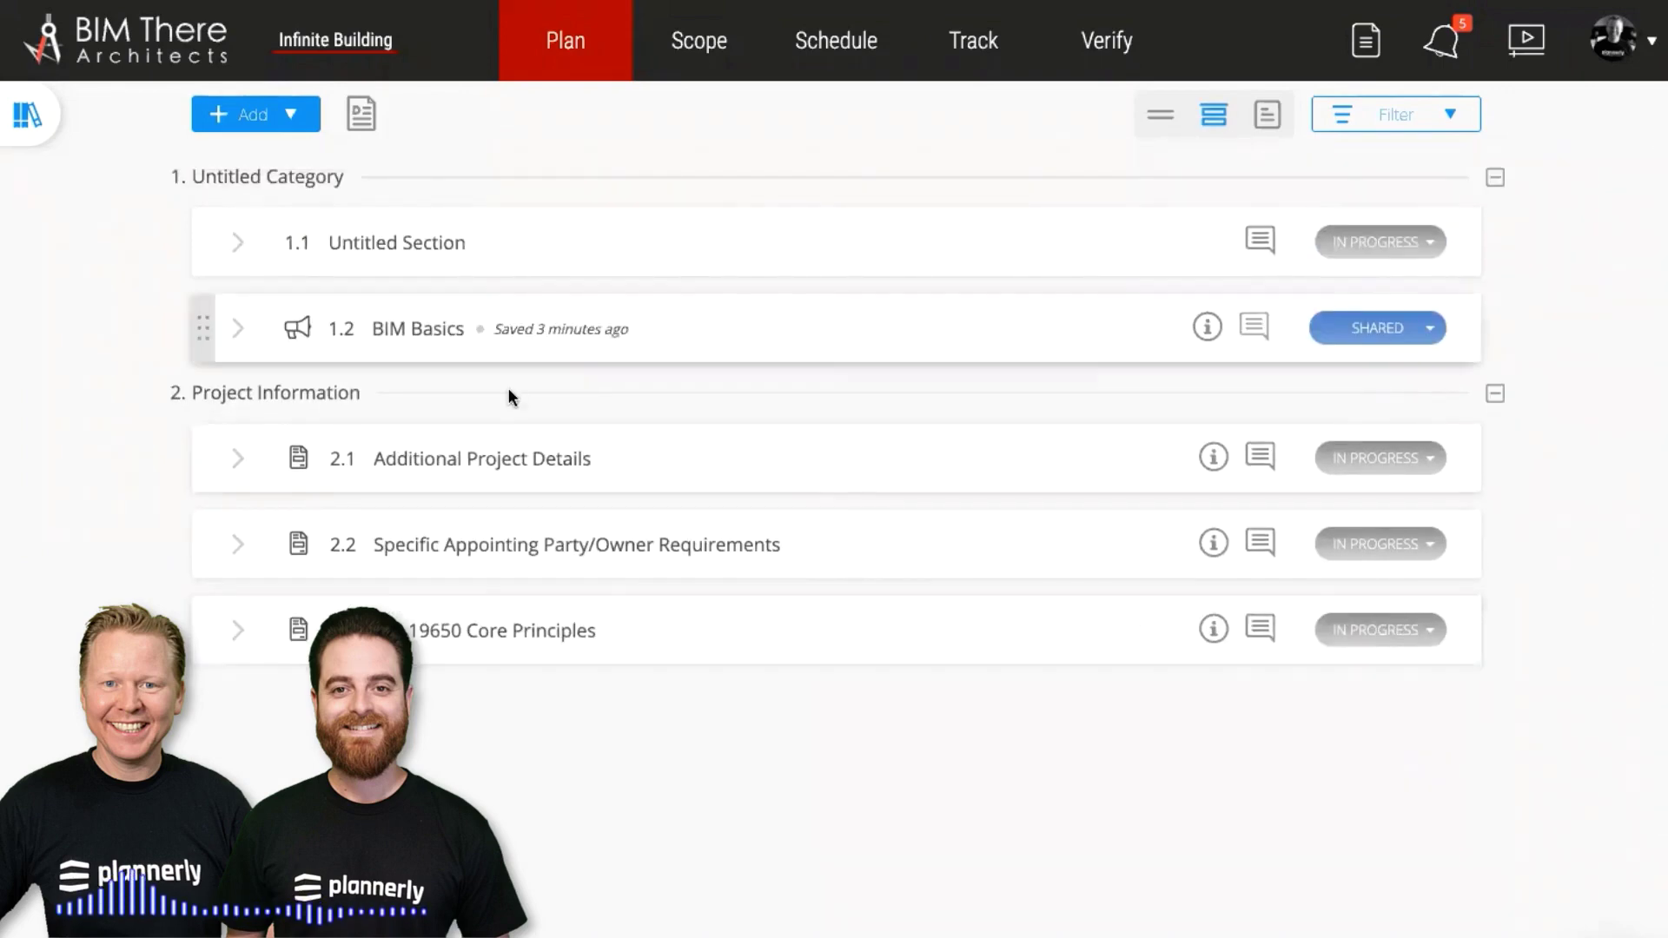
# Expand 1.2 BIM Basics and reply 'It looks great' to its comment
pyautogui.click(404, 343)
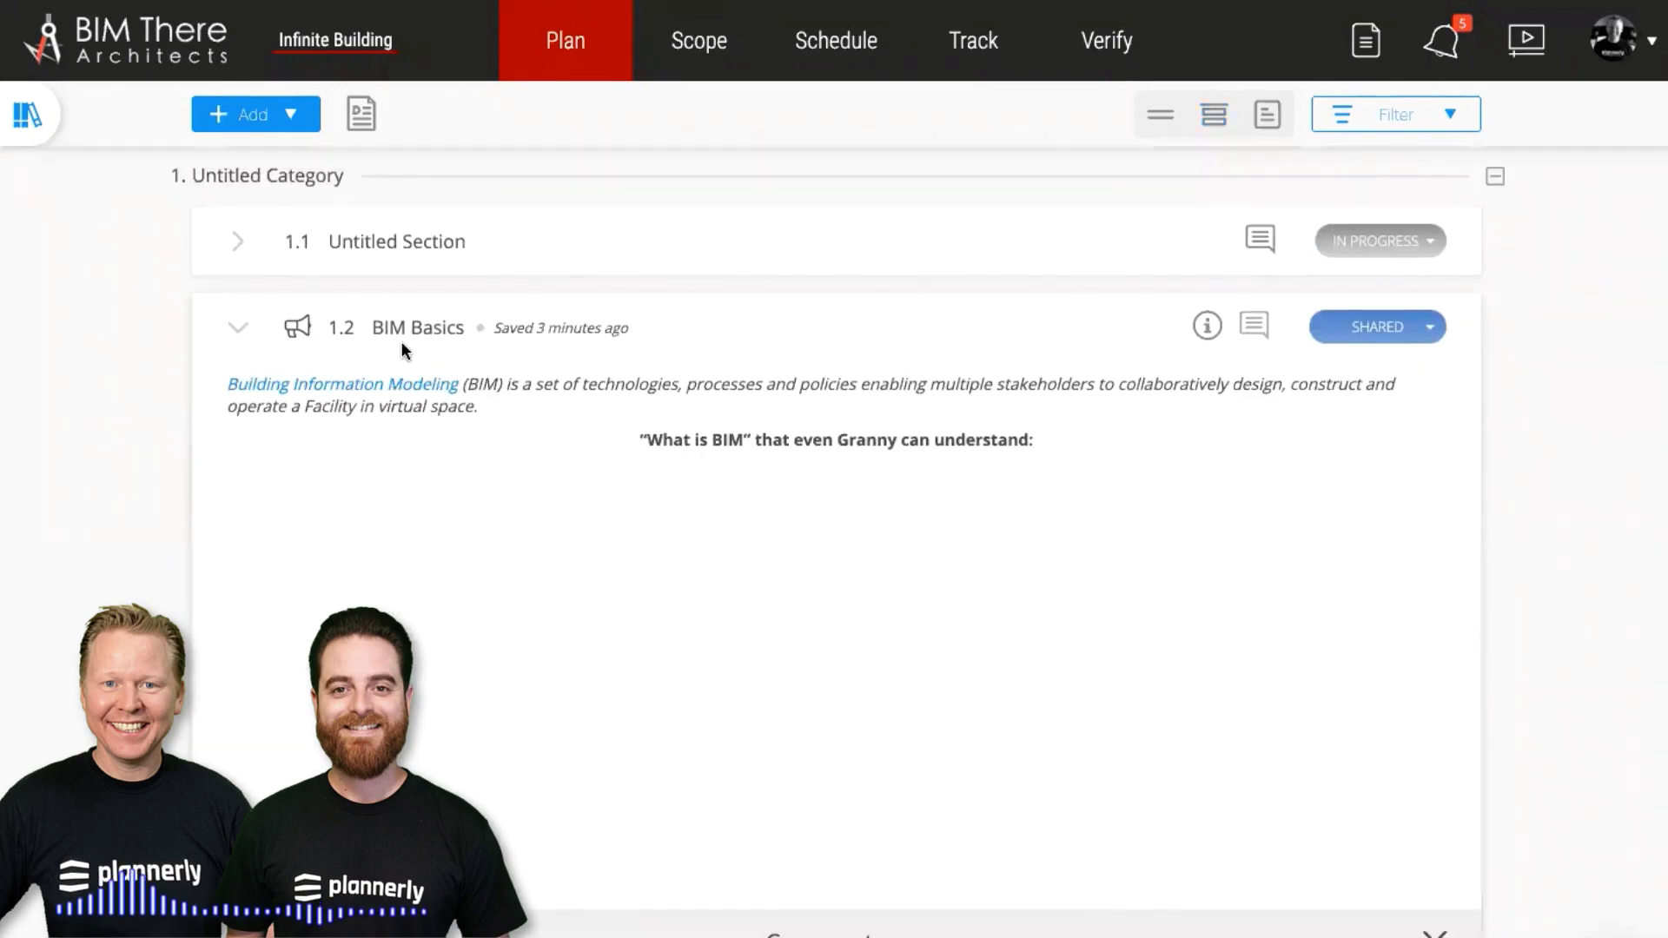
pyautogui.scroll(-8, 401, 347)
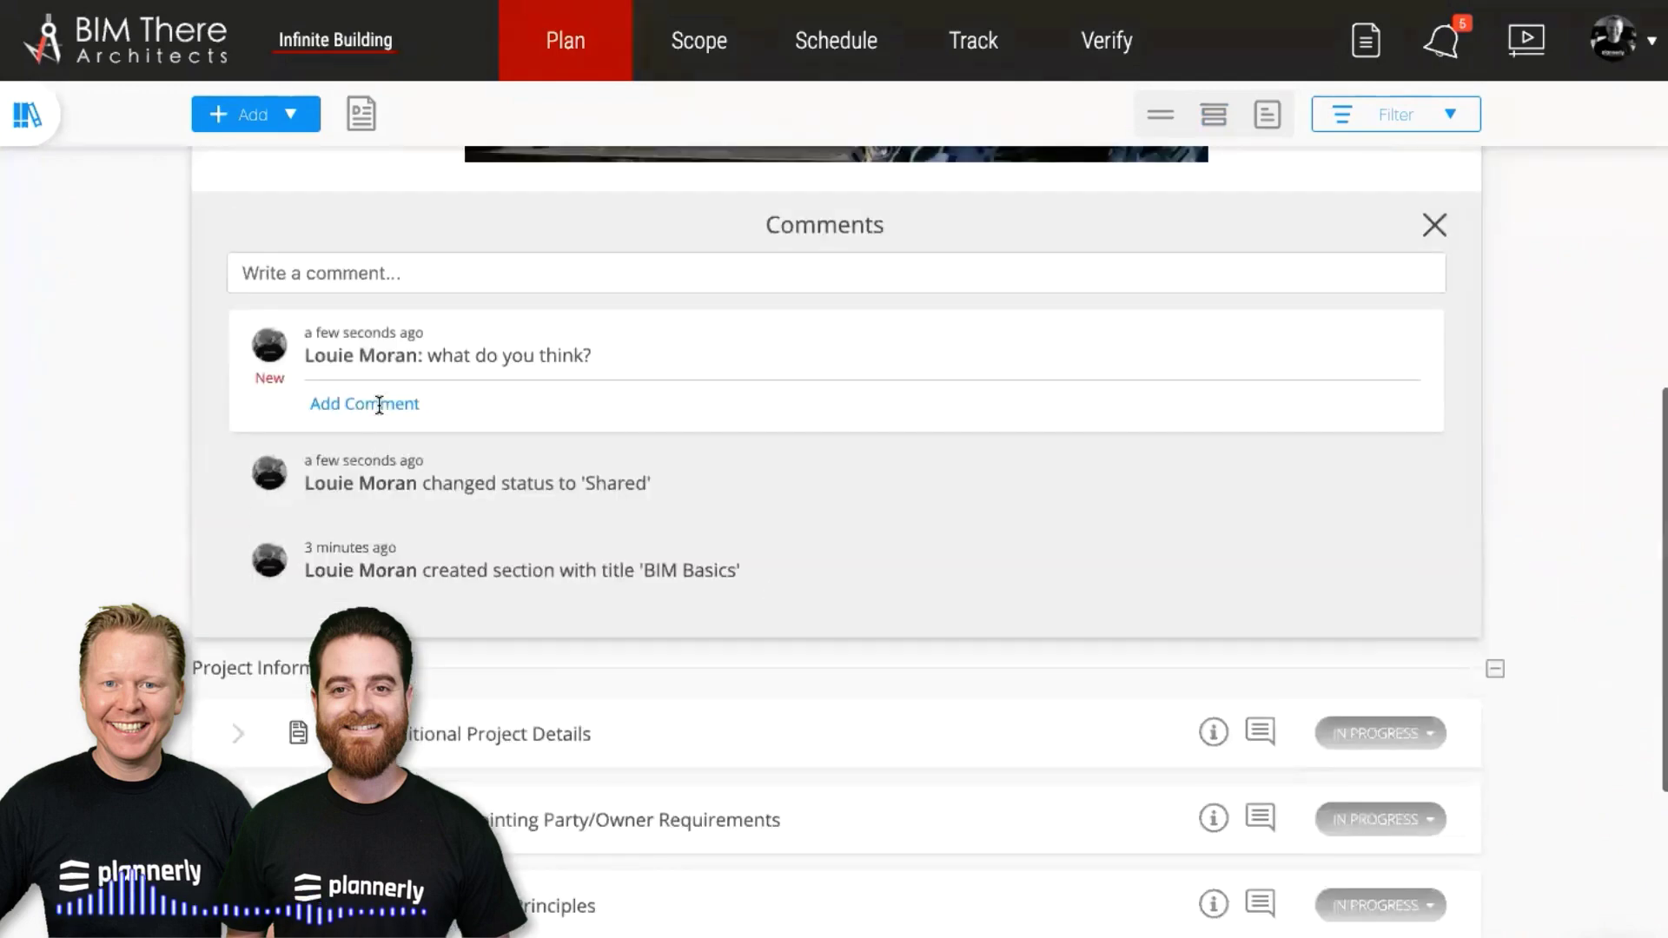
pyautogui.click(379, 404)
pyautogui.write('It looks')
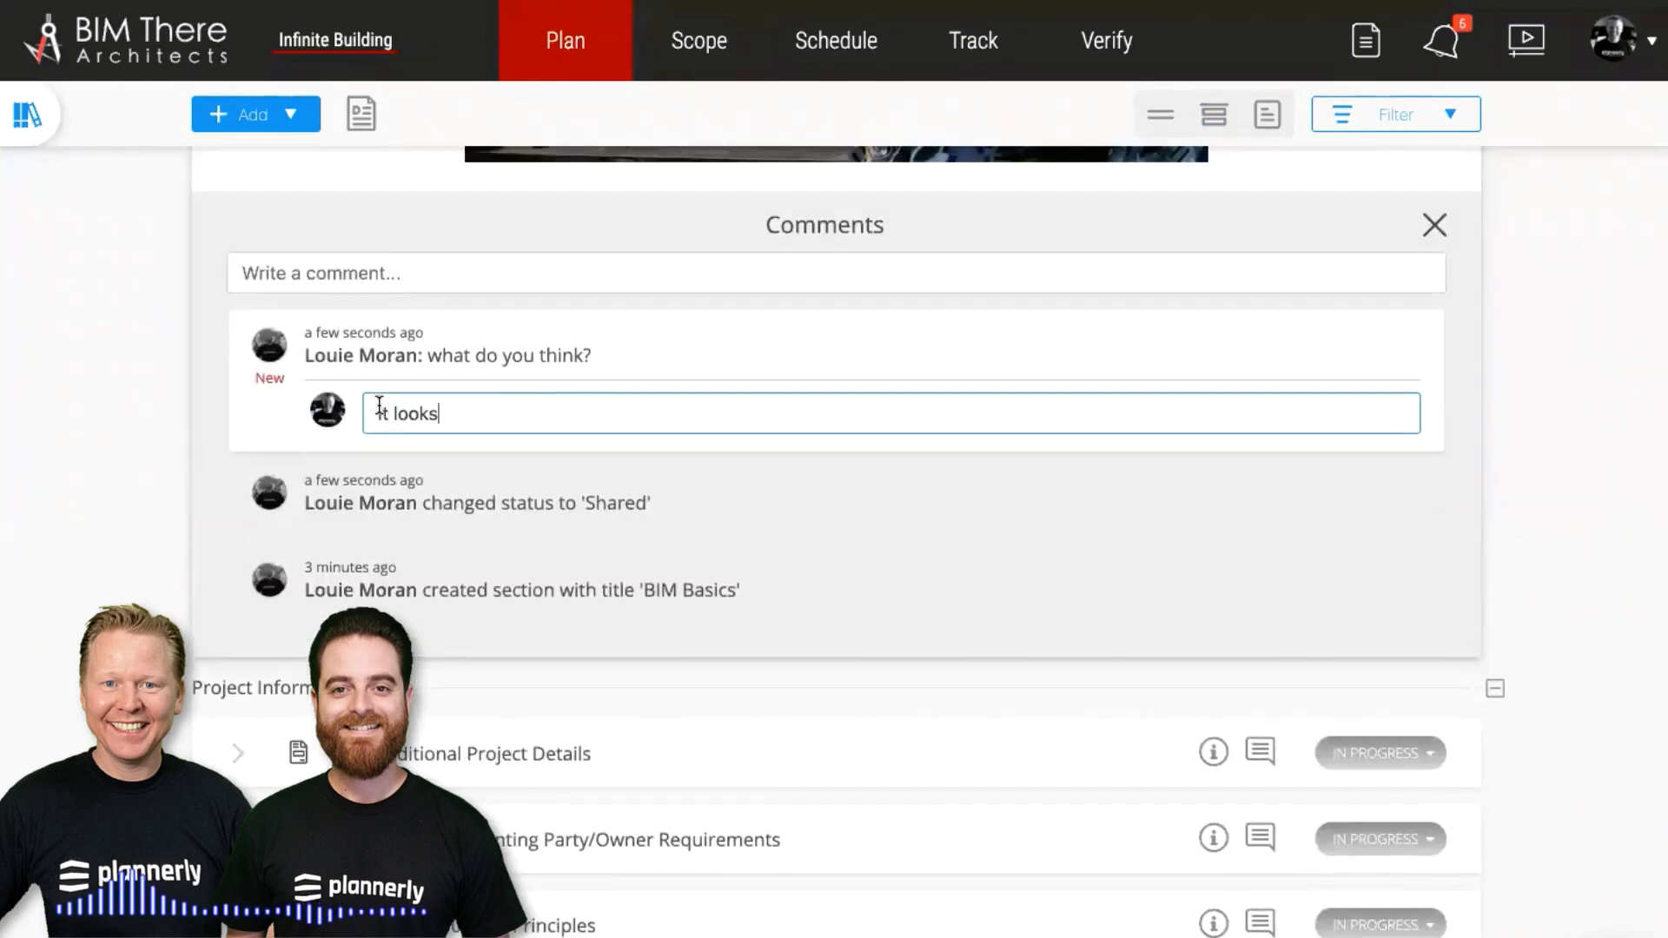
pyautogui.write(' great')
pyautogui.press('Return')
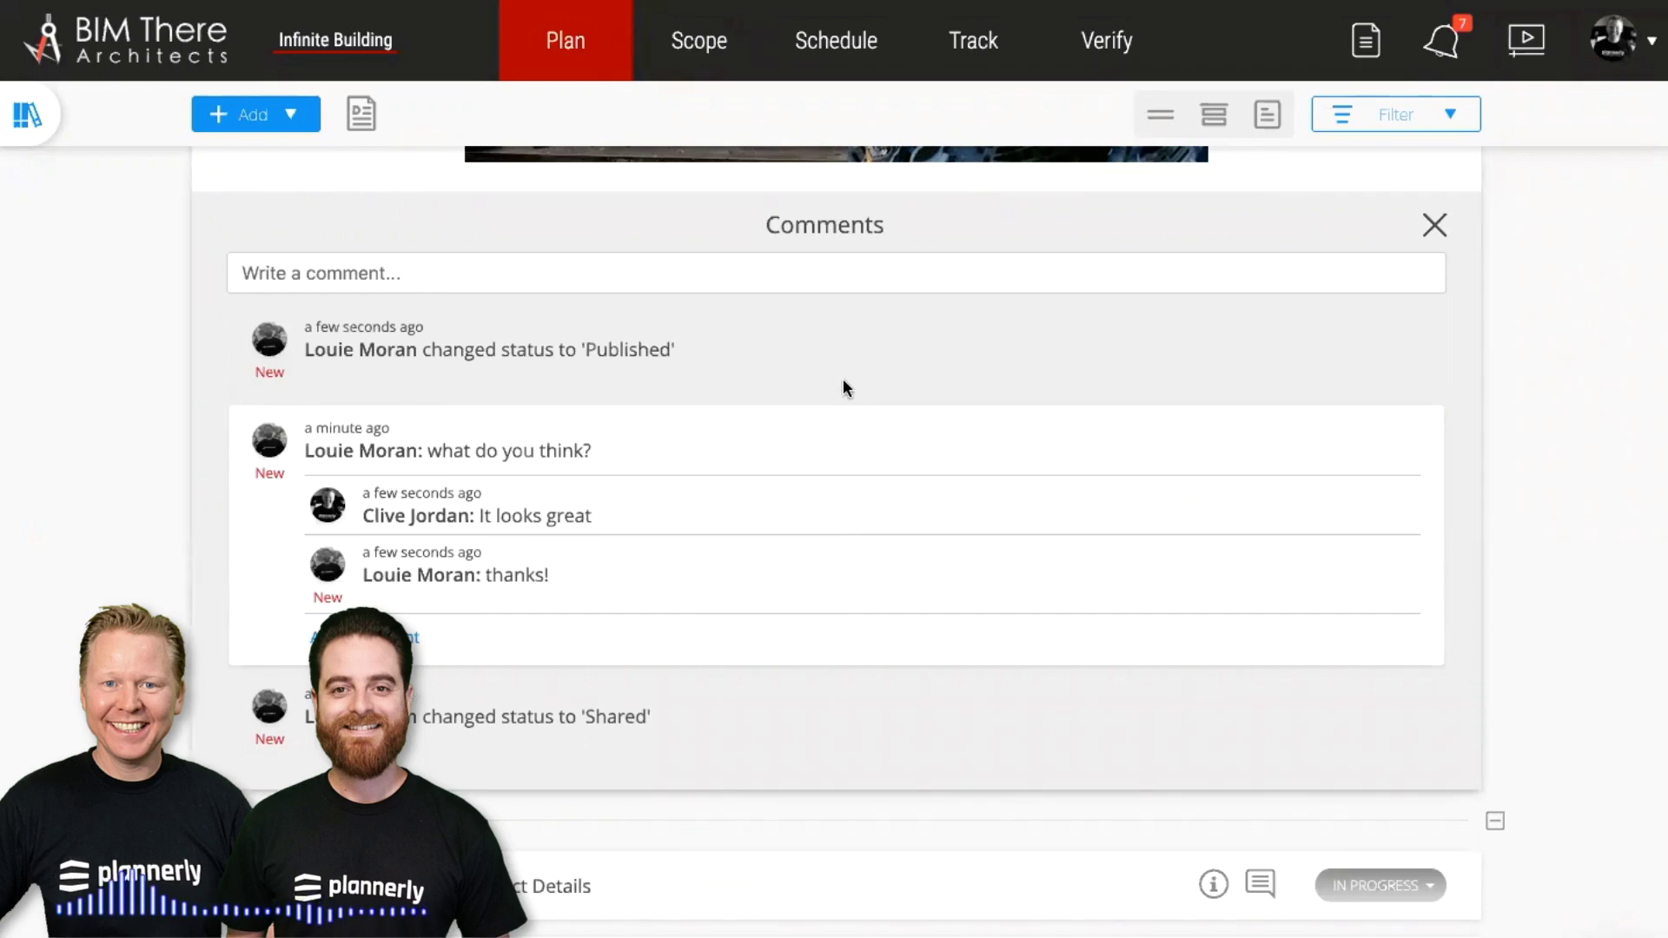
pyautogui.scroll(1, 850, 499)
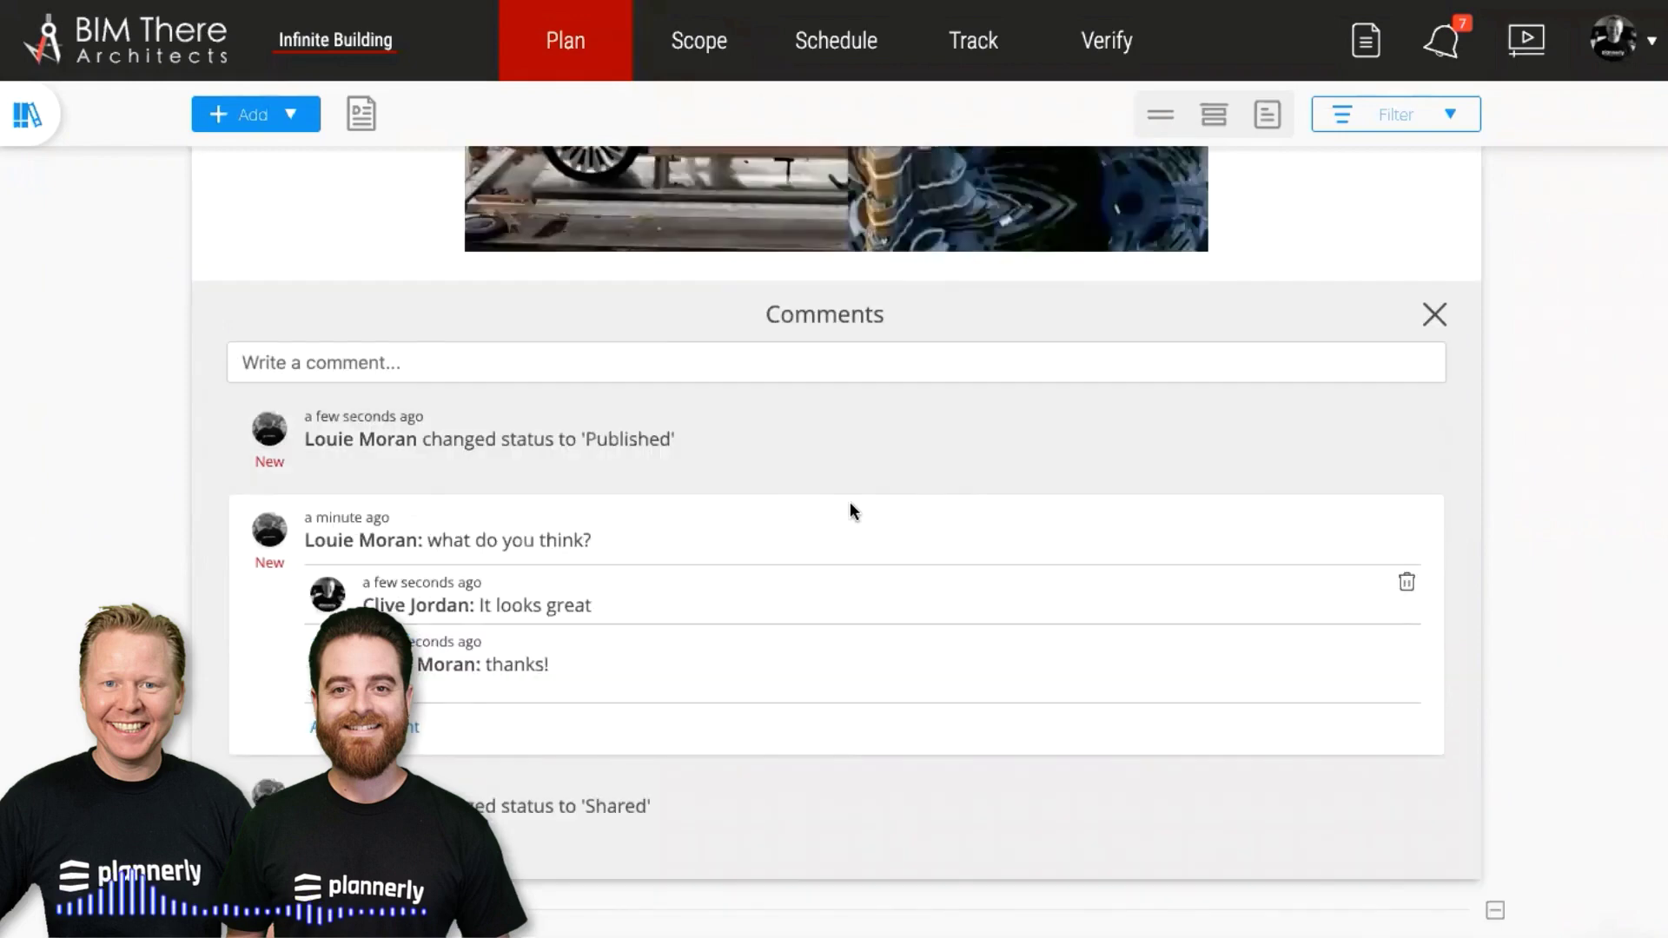
pyautogui.scroll(4, 849, 502)
pyautogui.scroll(2, 1074, 330)
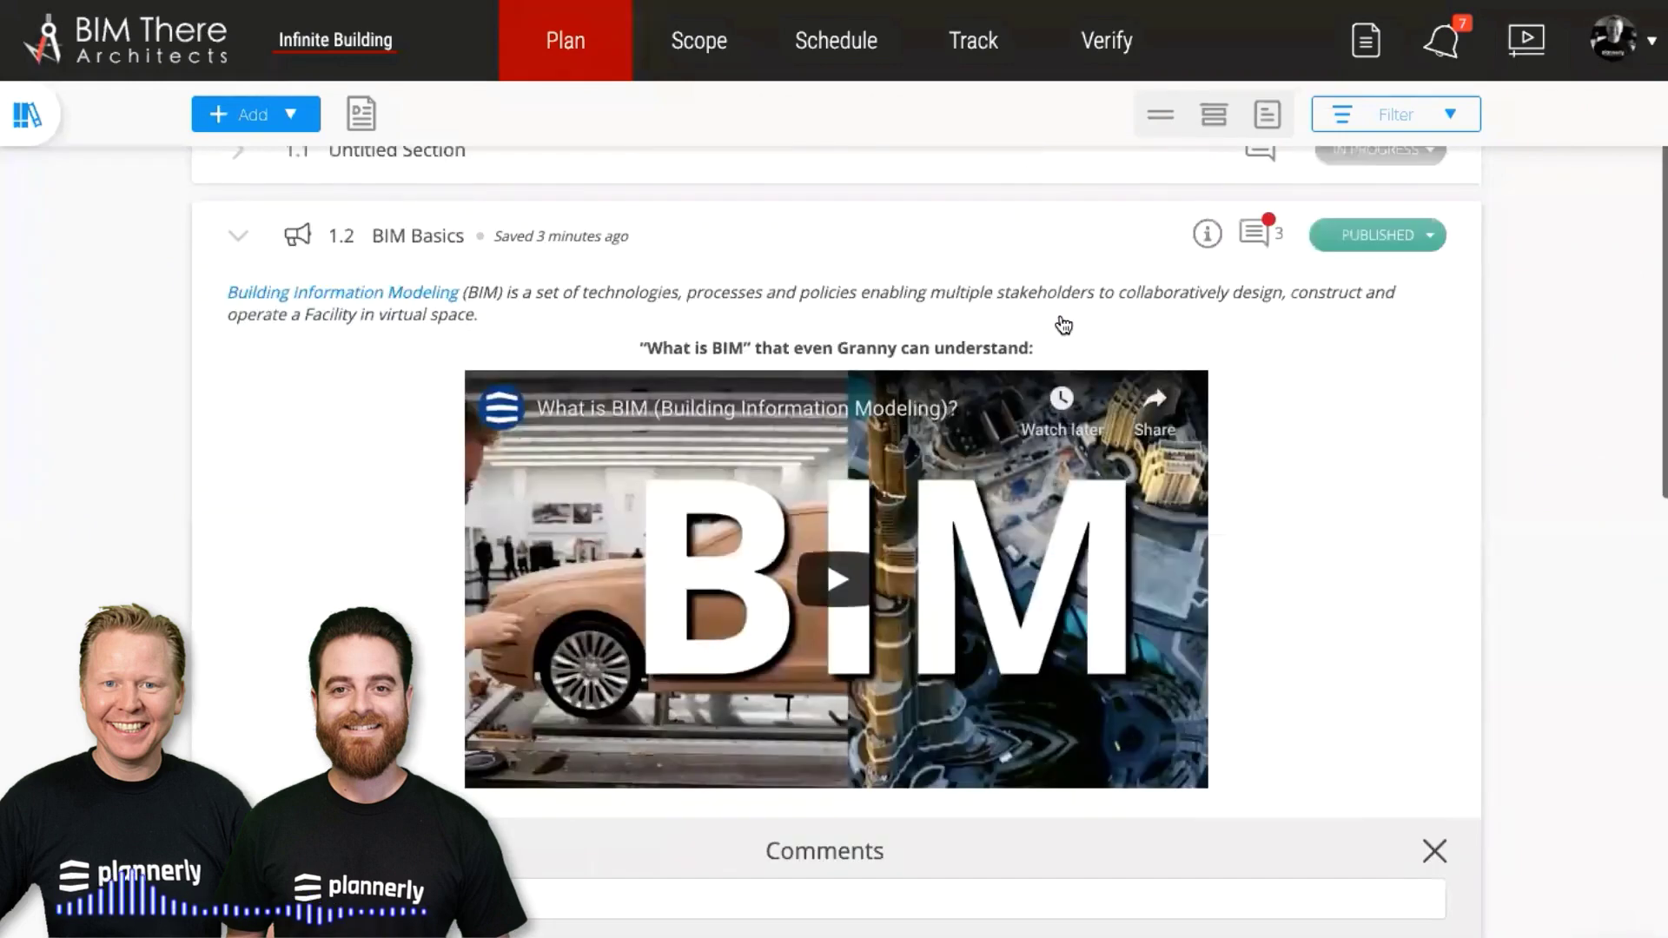
pyautogui.scroll(1, 1063, 325)
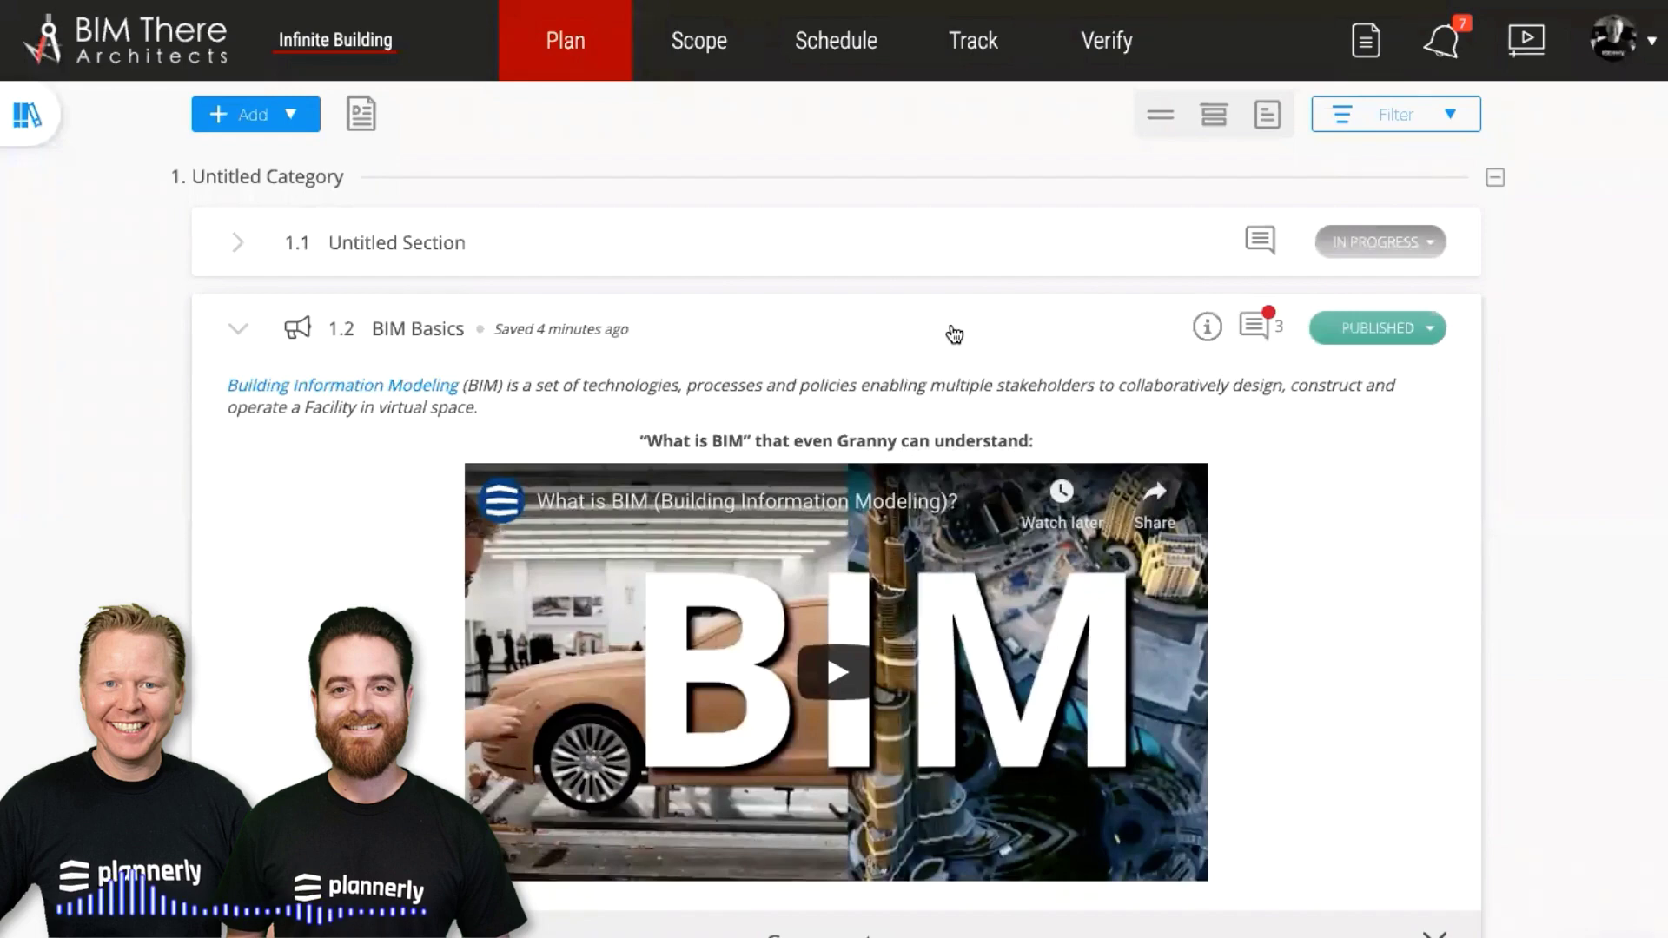
# Collapse the 1.2 BIM Basics section
pyautogui.click(953, 334)
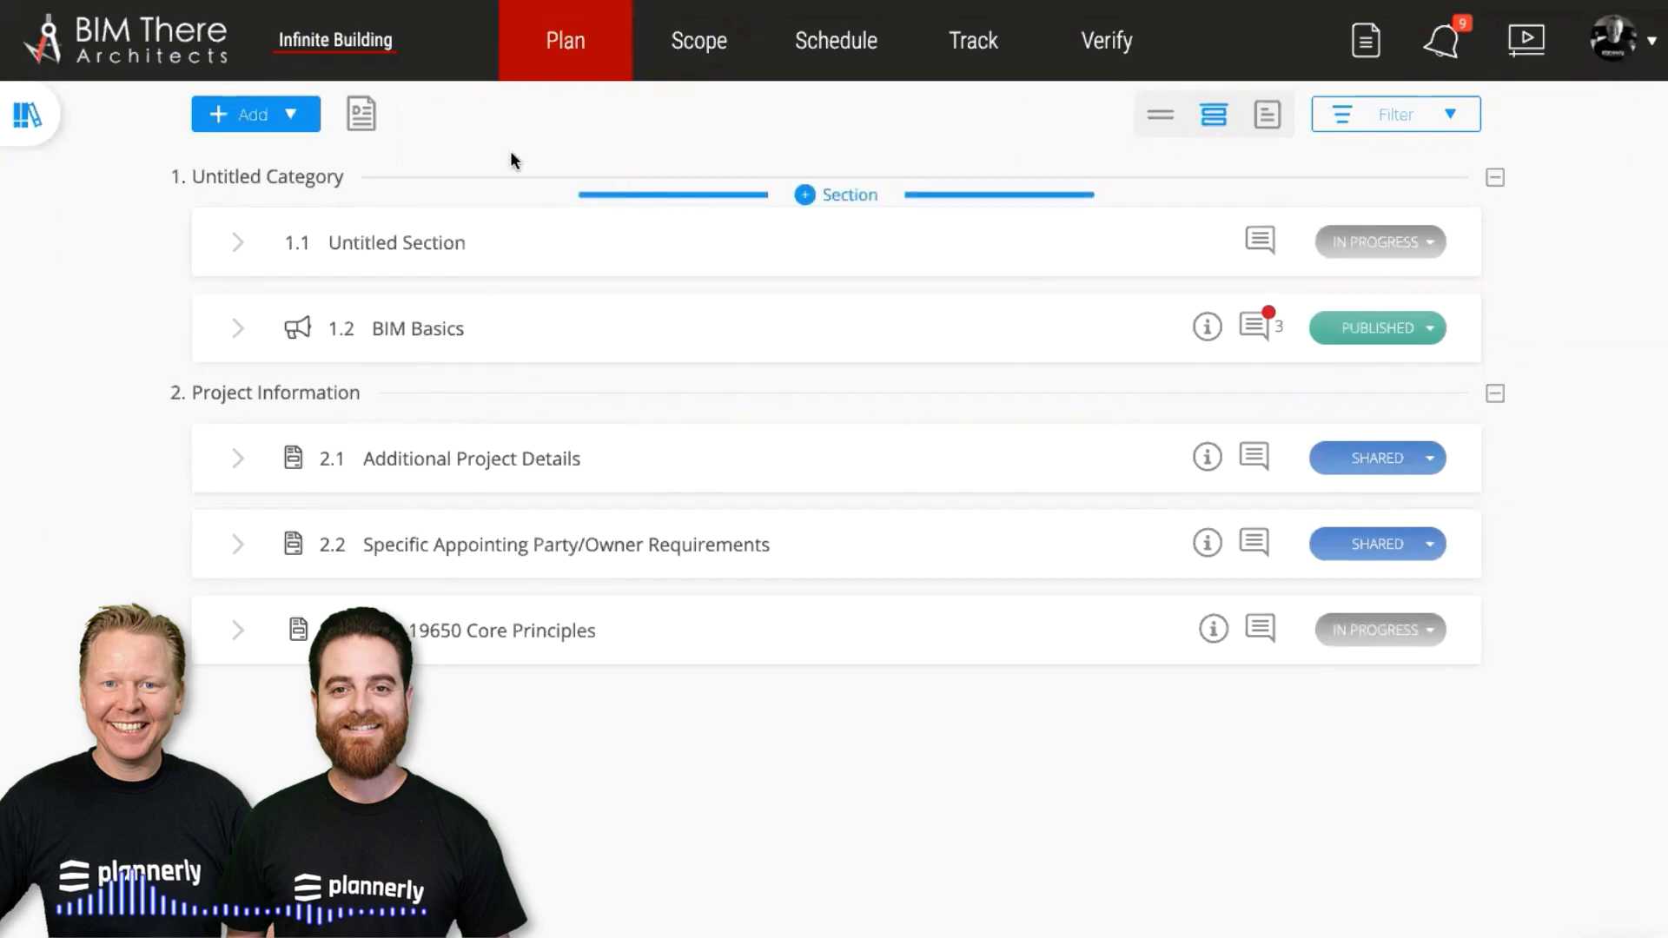
pyautogui.moveTo(511, 160)
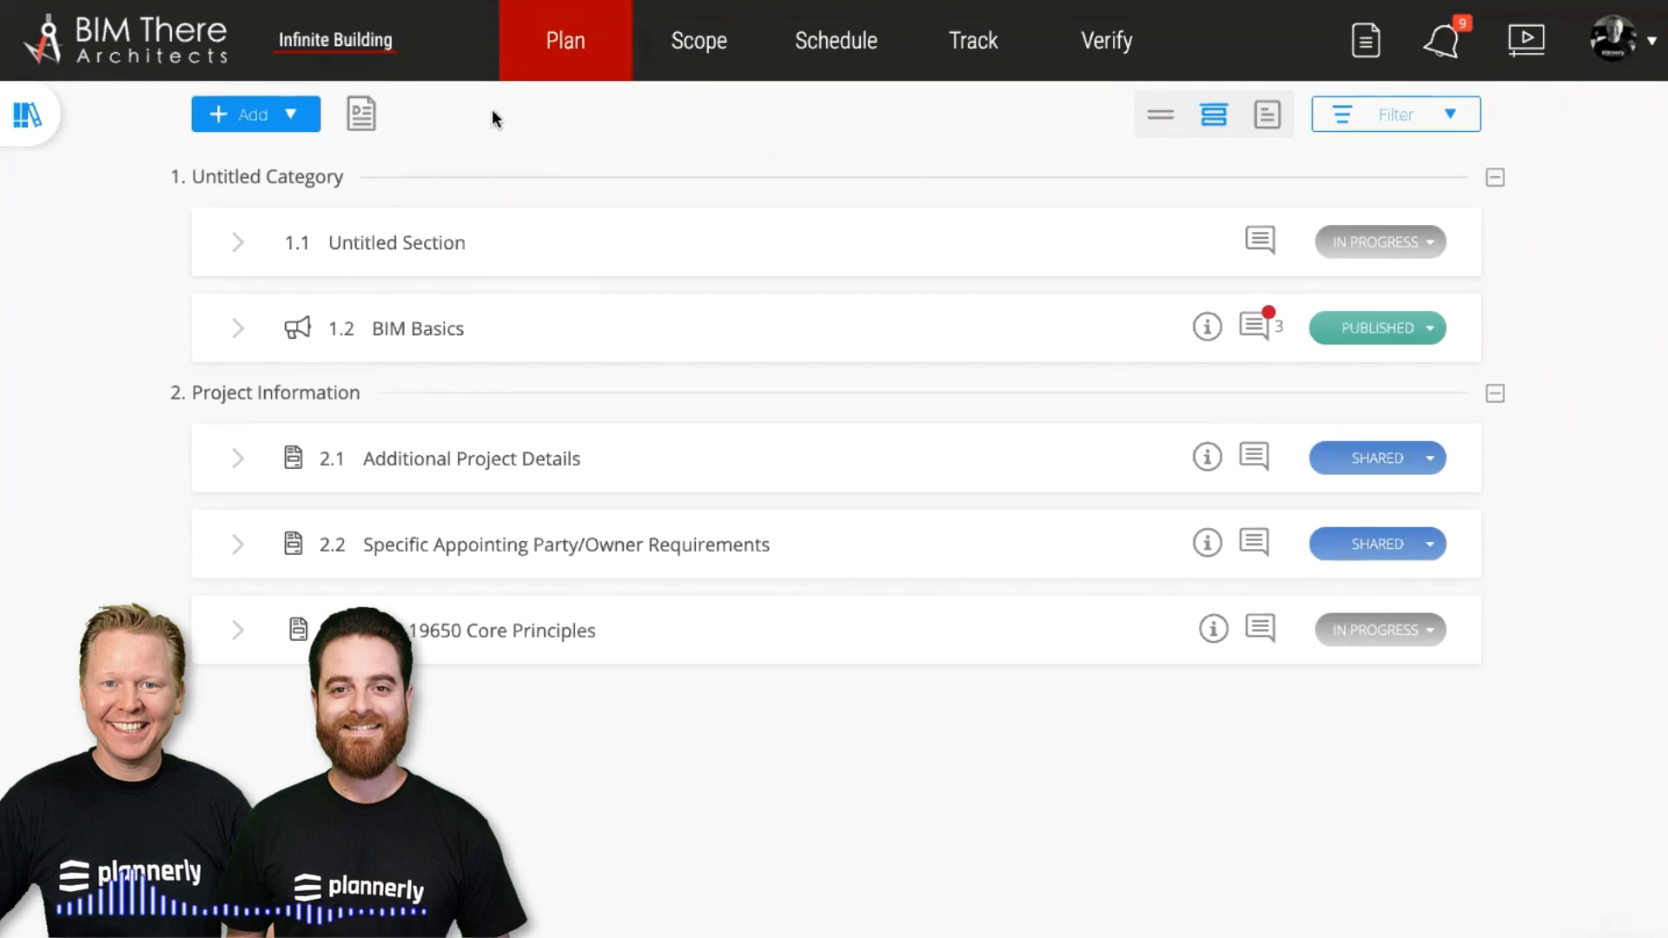
# Create the Owner ABC team with function Owner and a blue colour code
pyautogui.click(352, 55)
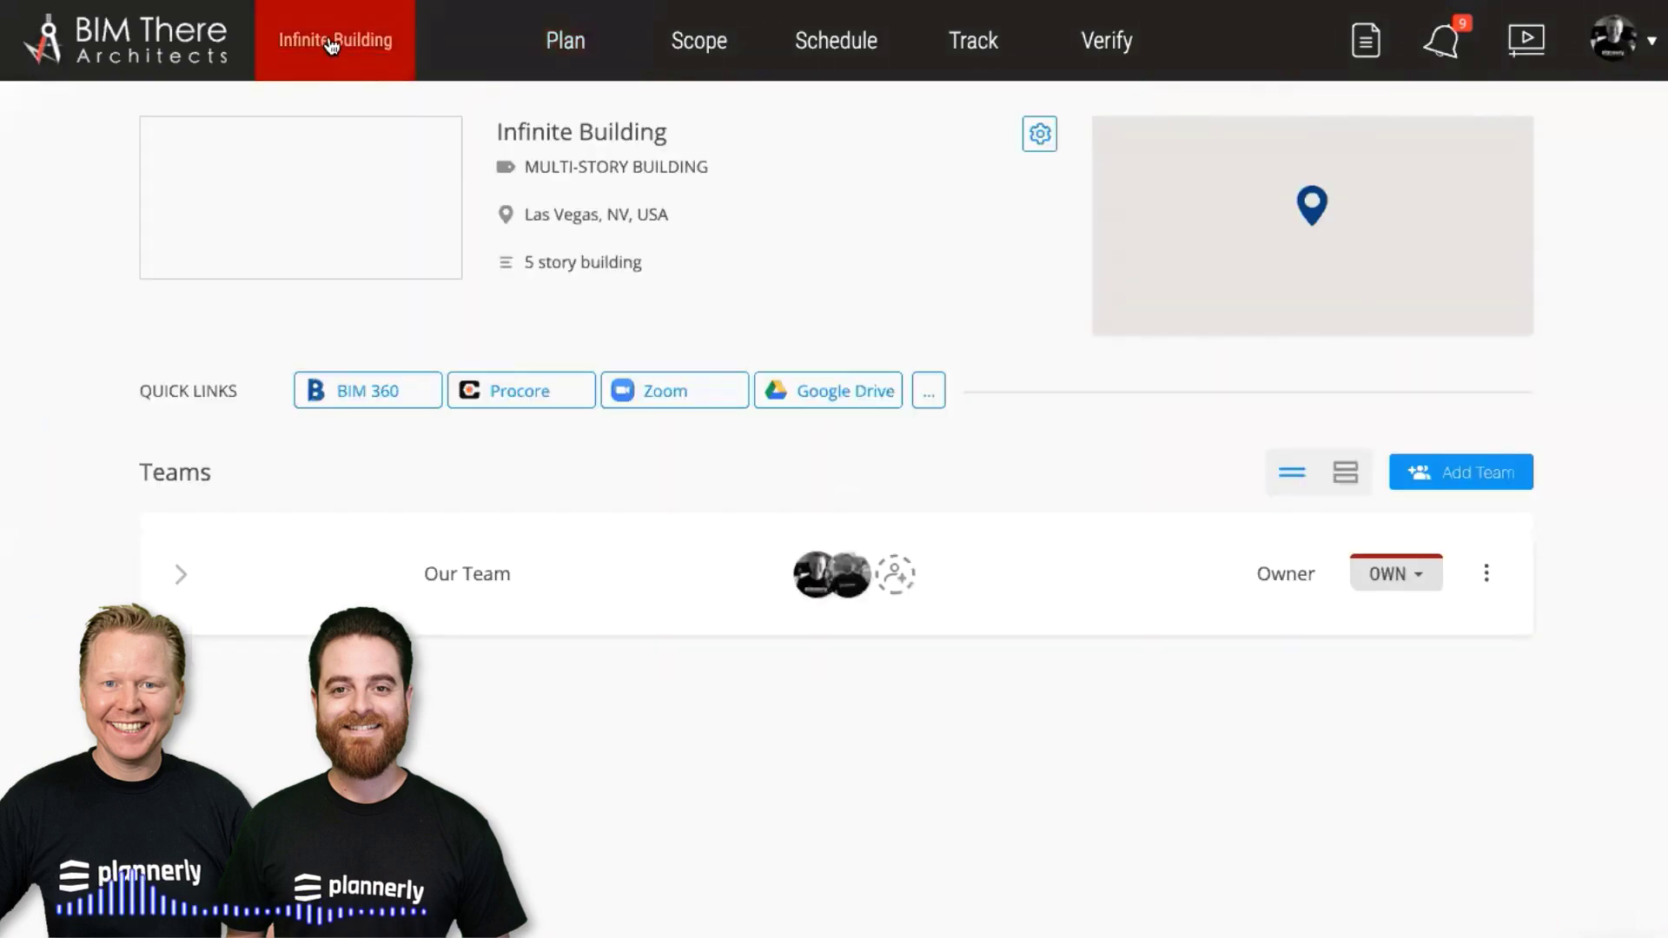
pyautogui.click(1458, 476)
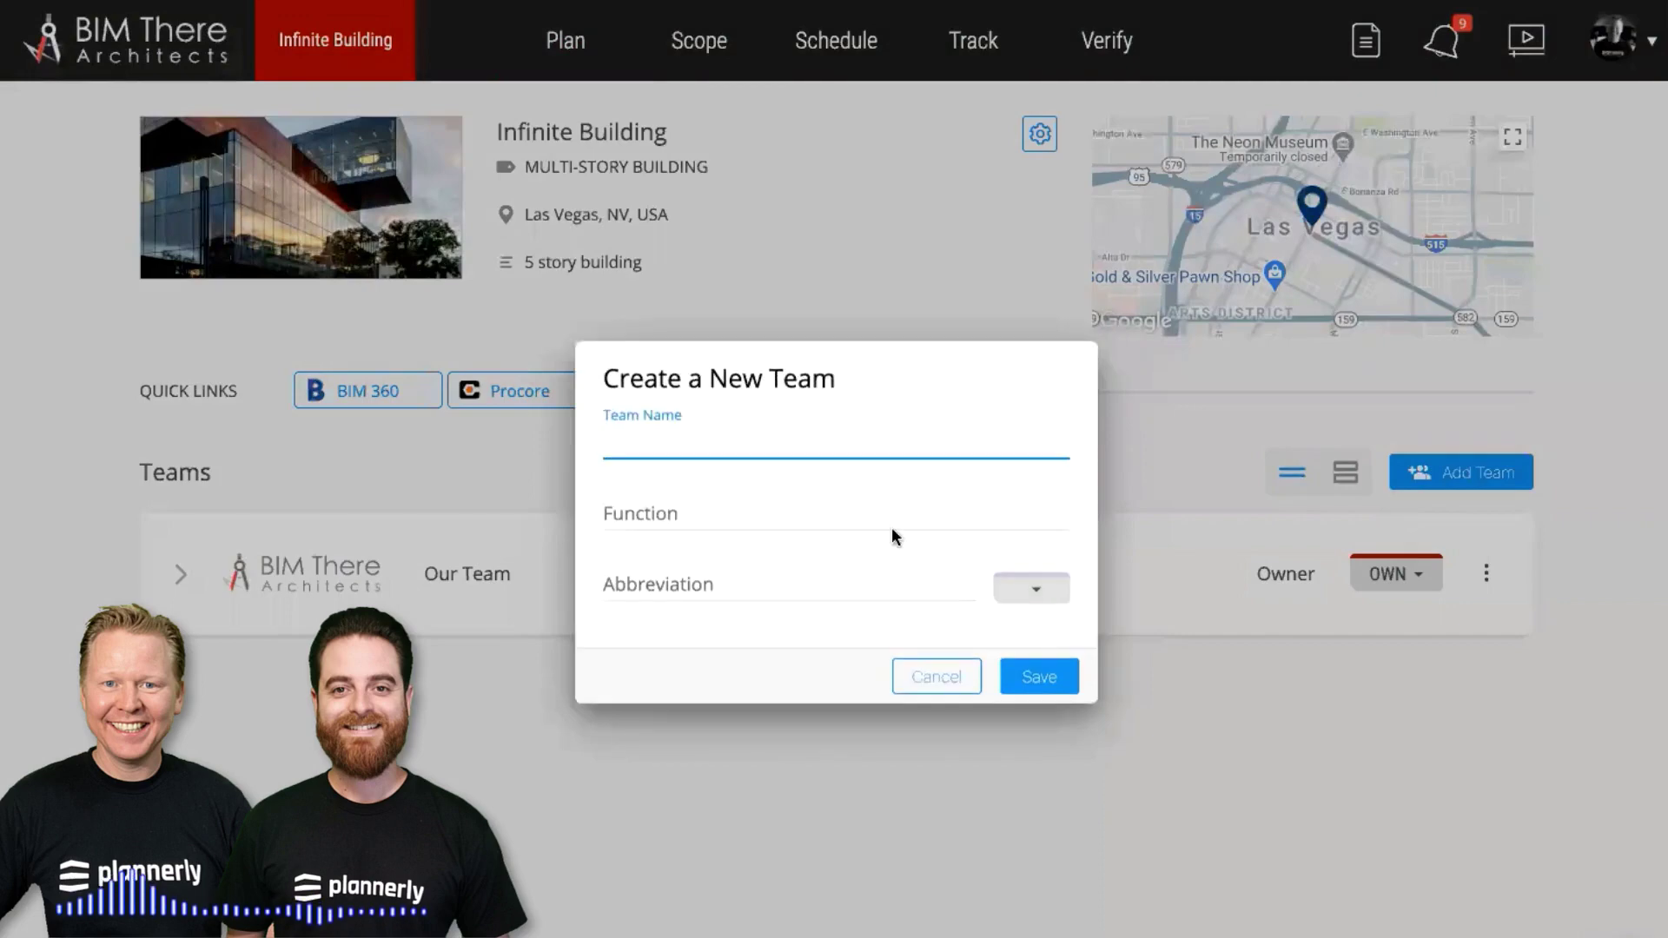
pyautogui.press('Down')
pyautogui.press('Down')
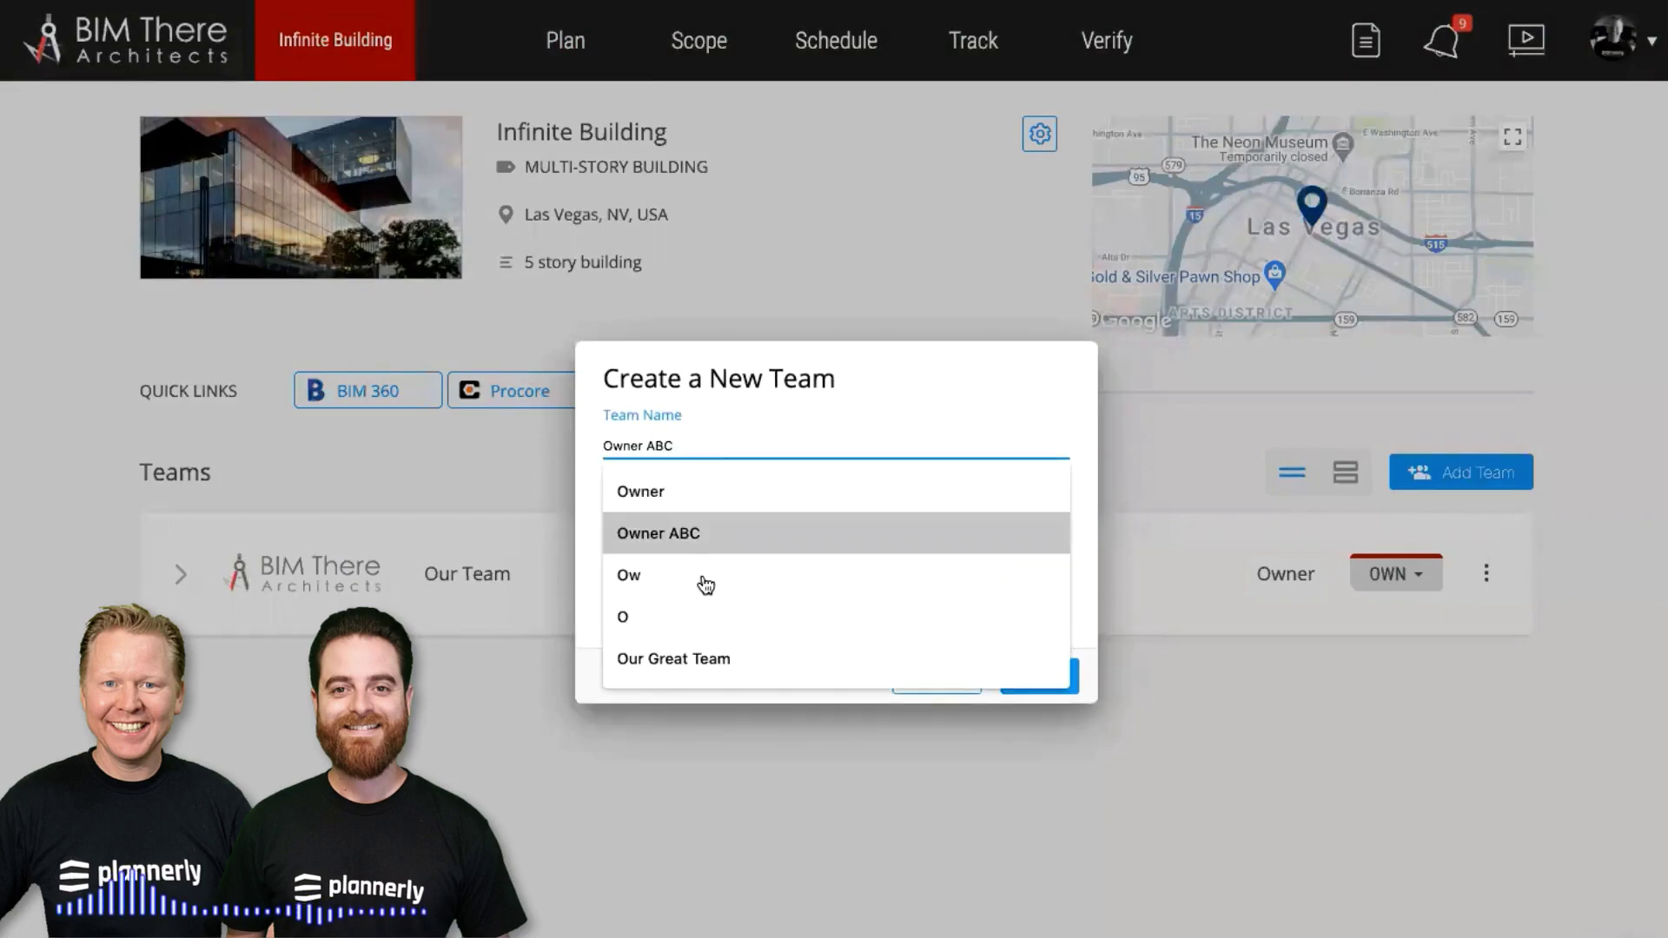
pyautogui.press('Return')
pyautogui.press('Tab')
pyautogui.click(1008, 599)
pyautogui.click(1031, 589)
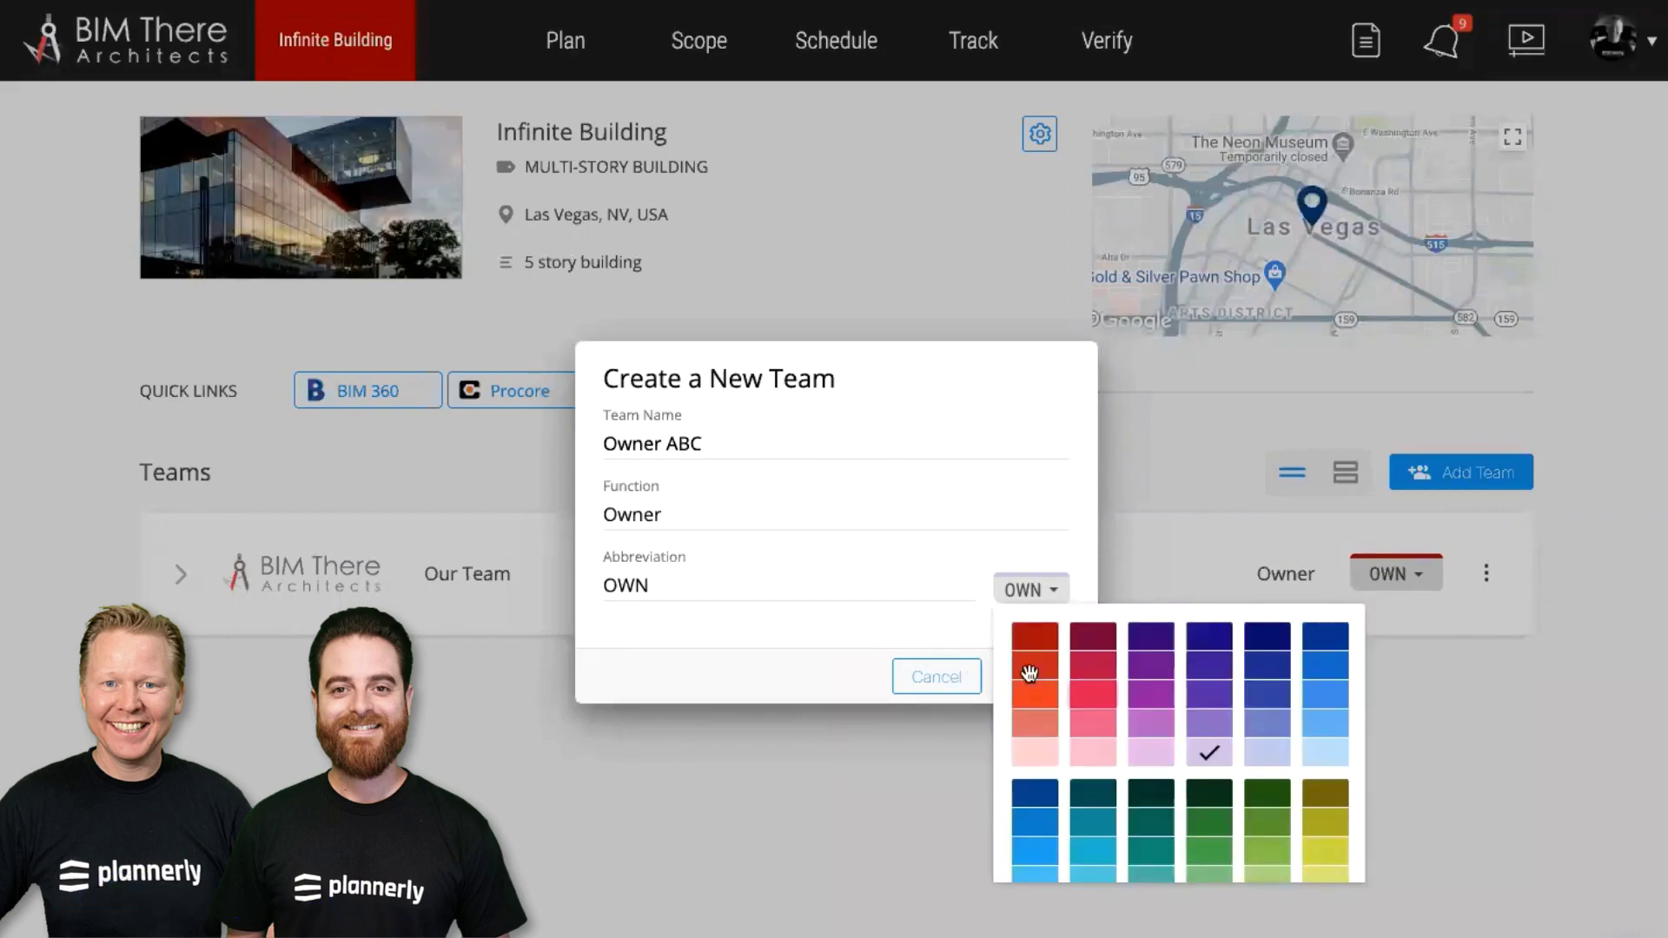
pyautogui.click(1035, 821)
pyautogui.click(861, 740)
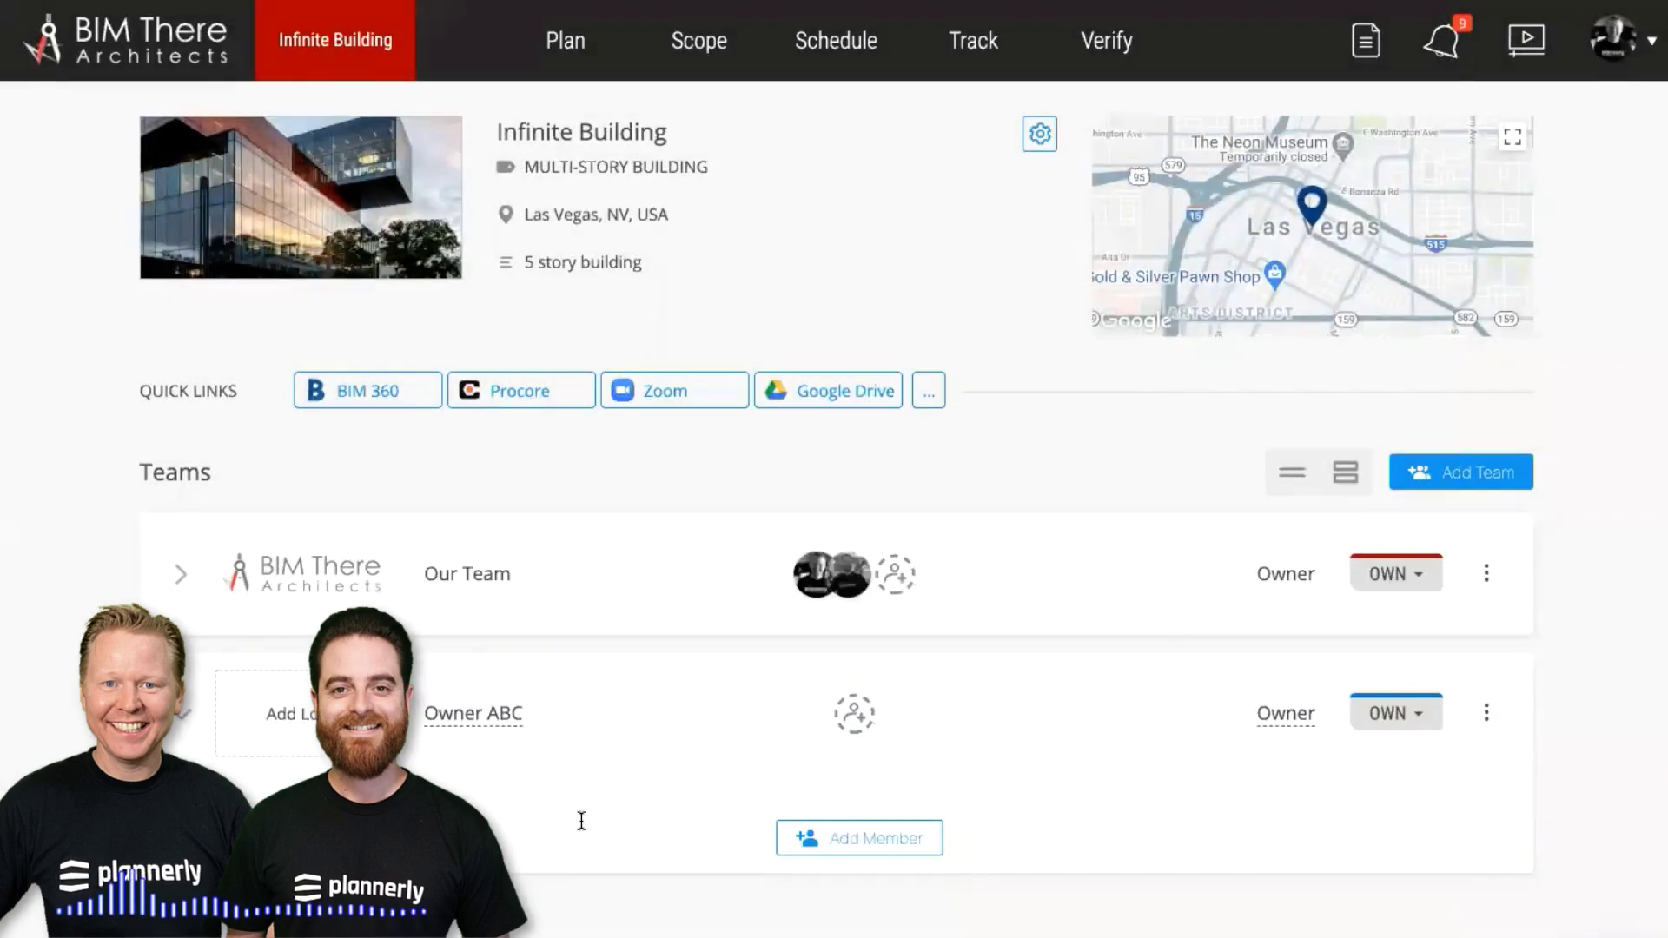
# Add a member to Owner ABC by their e-mail address with Viewer permission
pyautogui.click(856, 890)
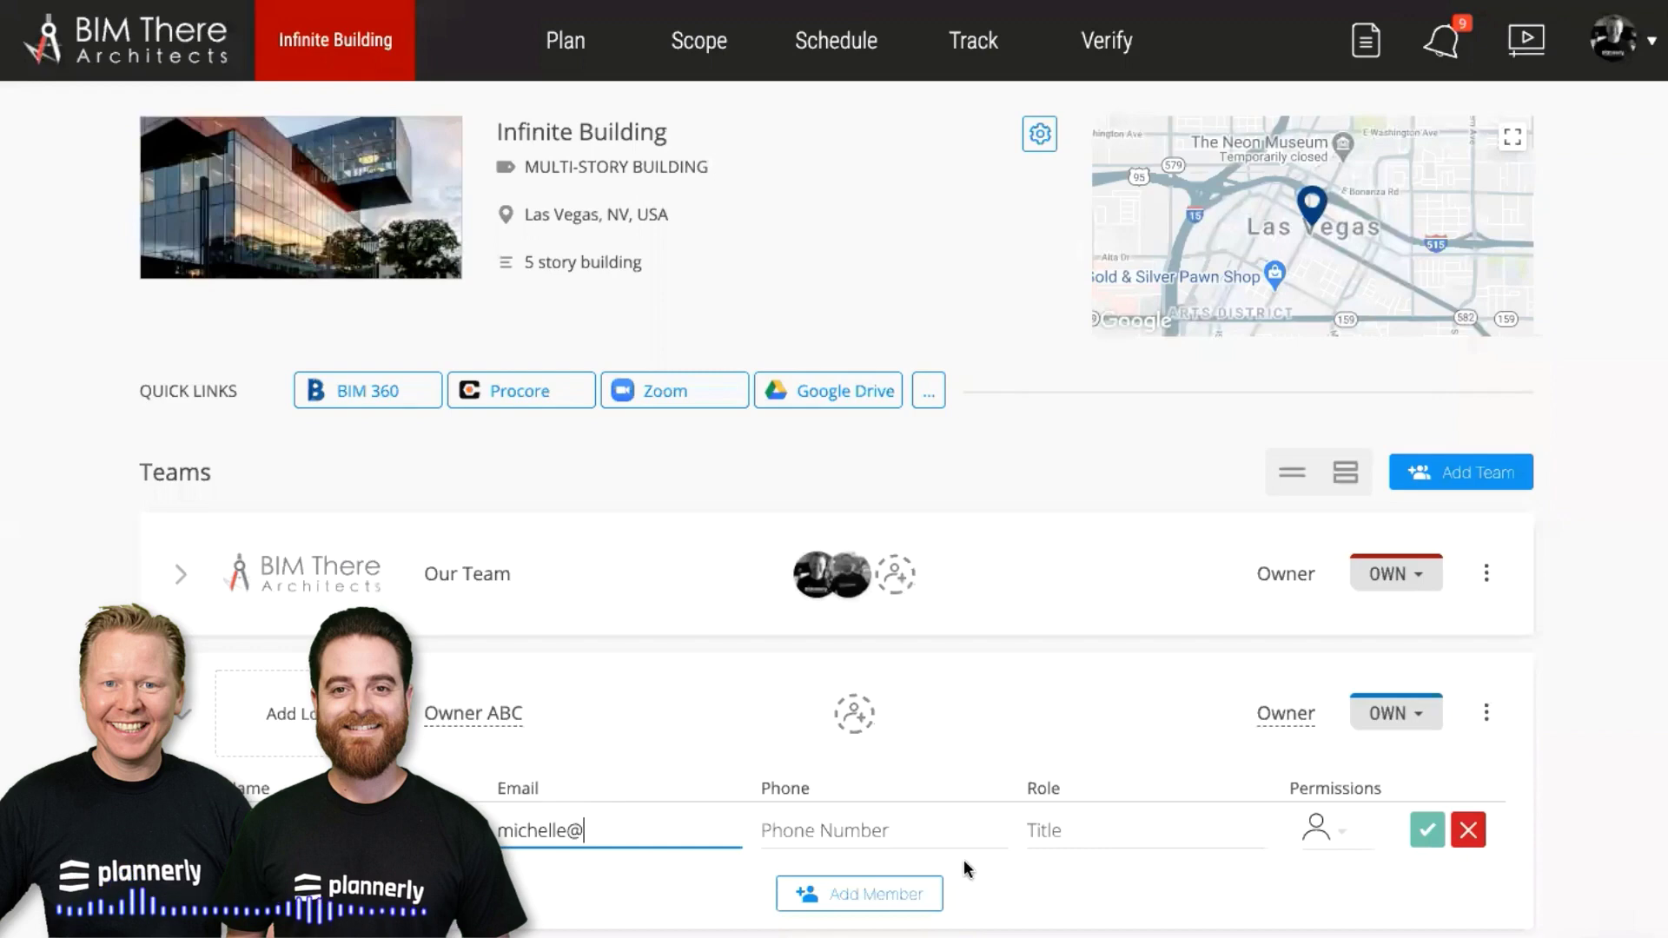
pyautogui.click(1334, 832)
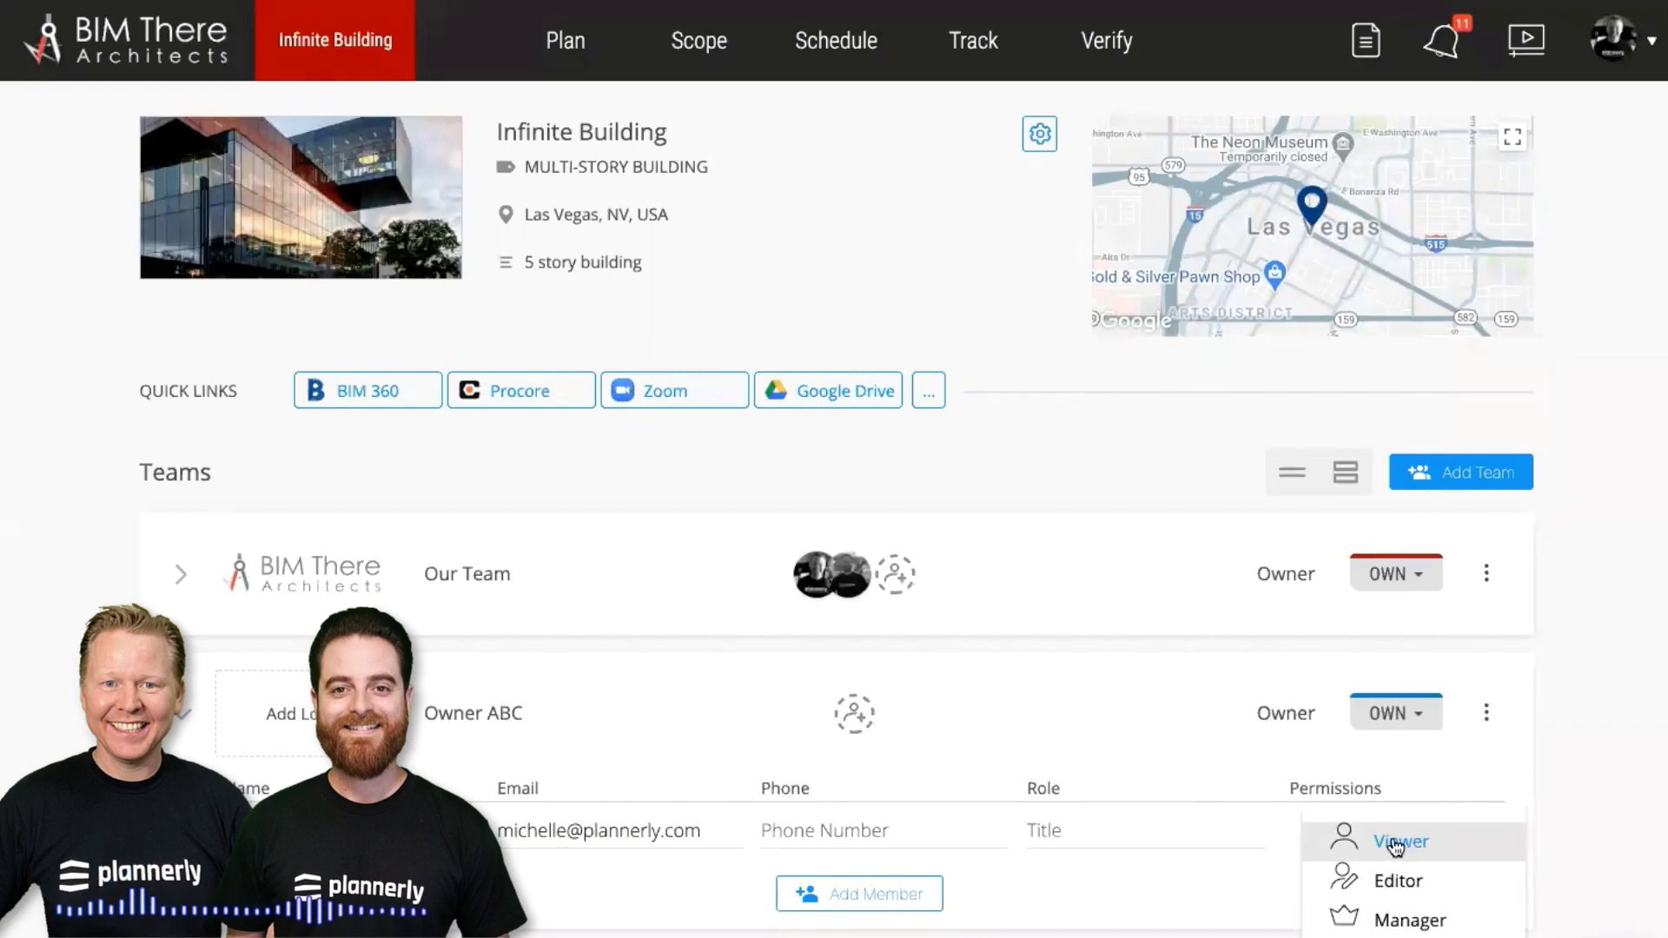
pyautogui.click(1170, 879)
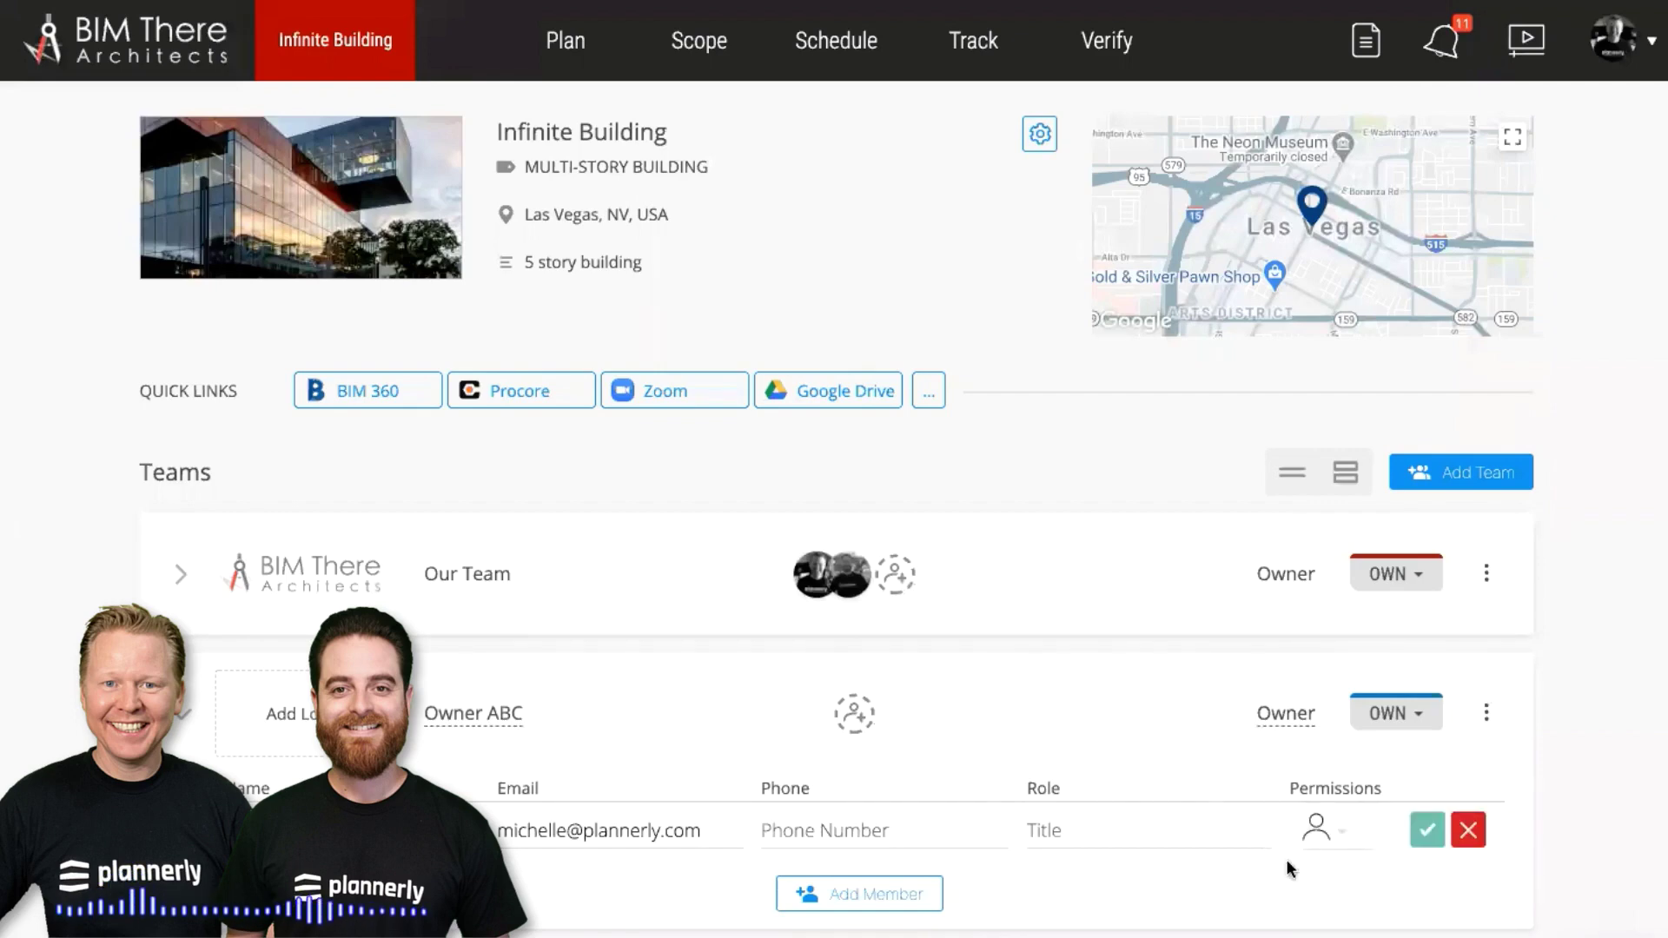
pyautogui.click(1425, 830)
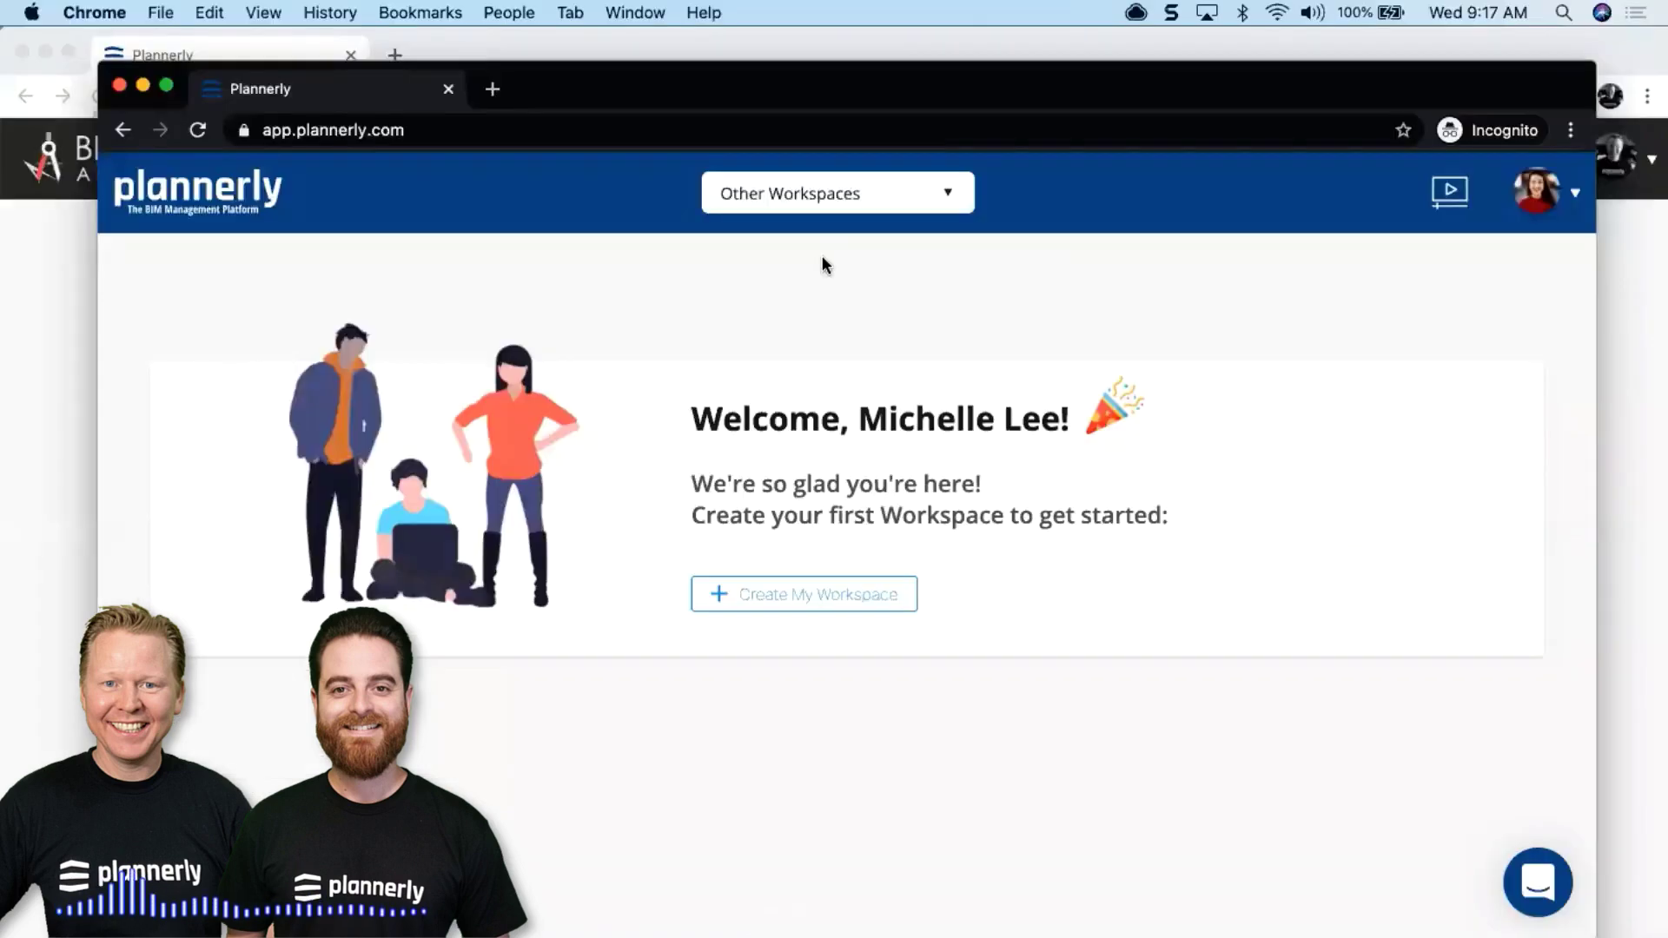
# Switch to the North East Region workspace and open the Infinite Building project
pyautogui.click(832, 193)
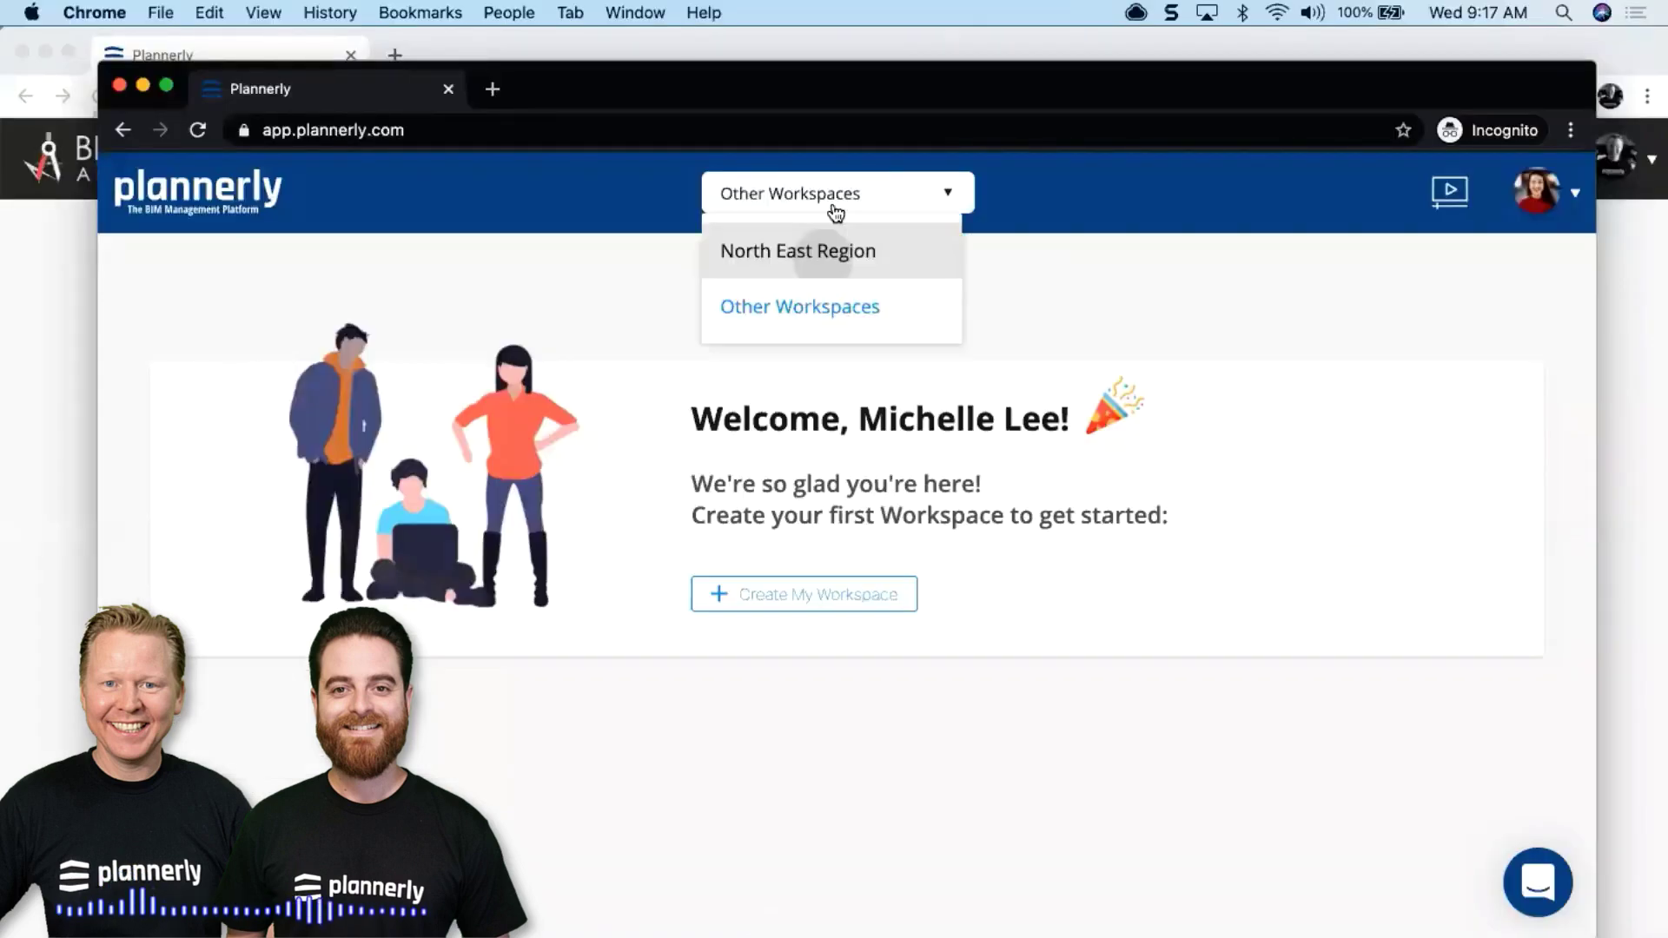
pyautogui.click(833, 212)
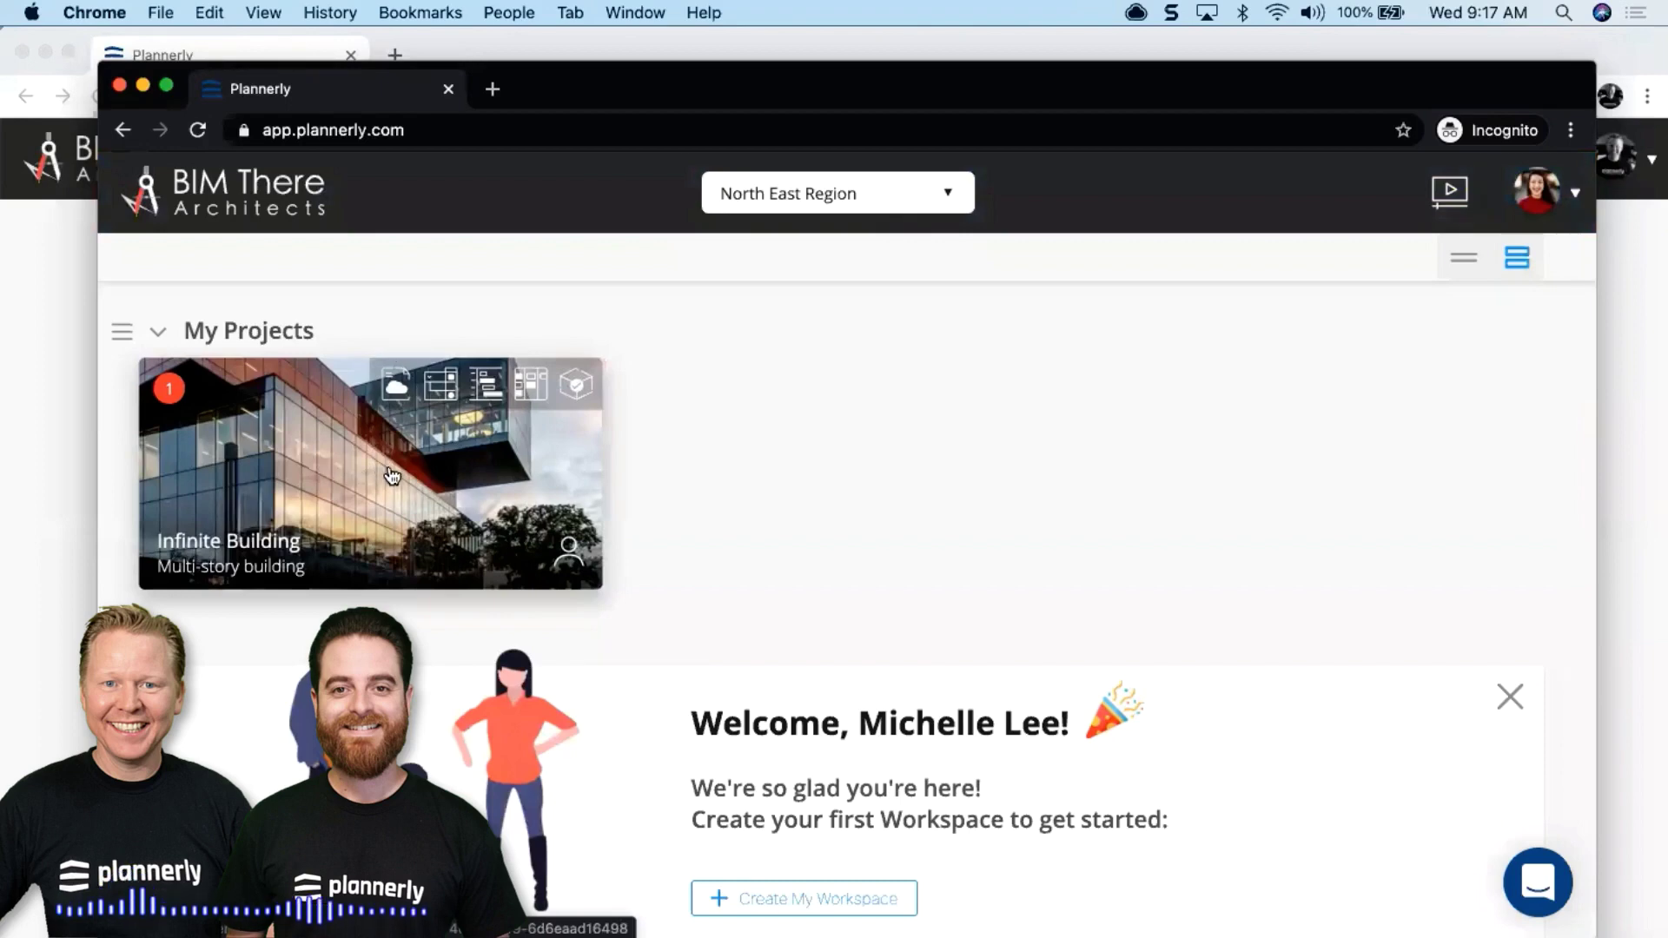
pyautogui.click(348, 470)
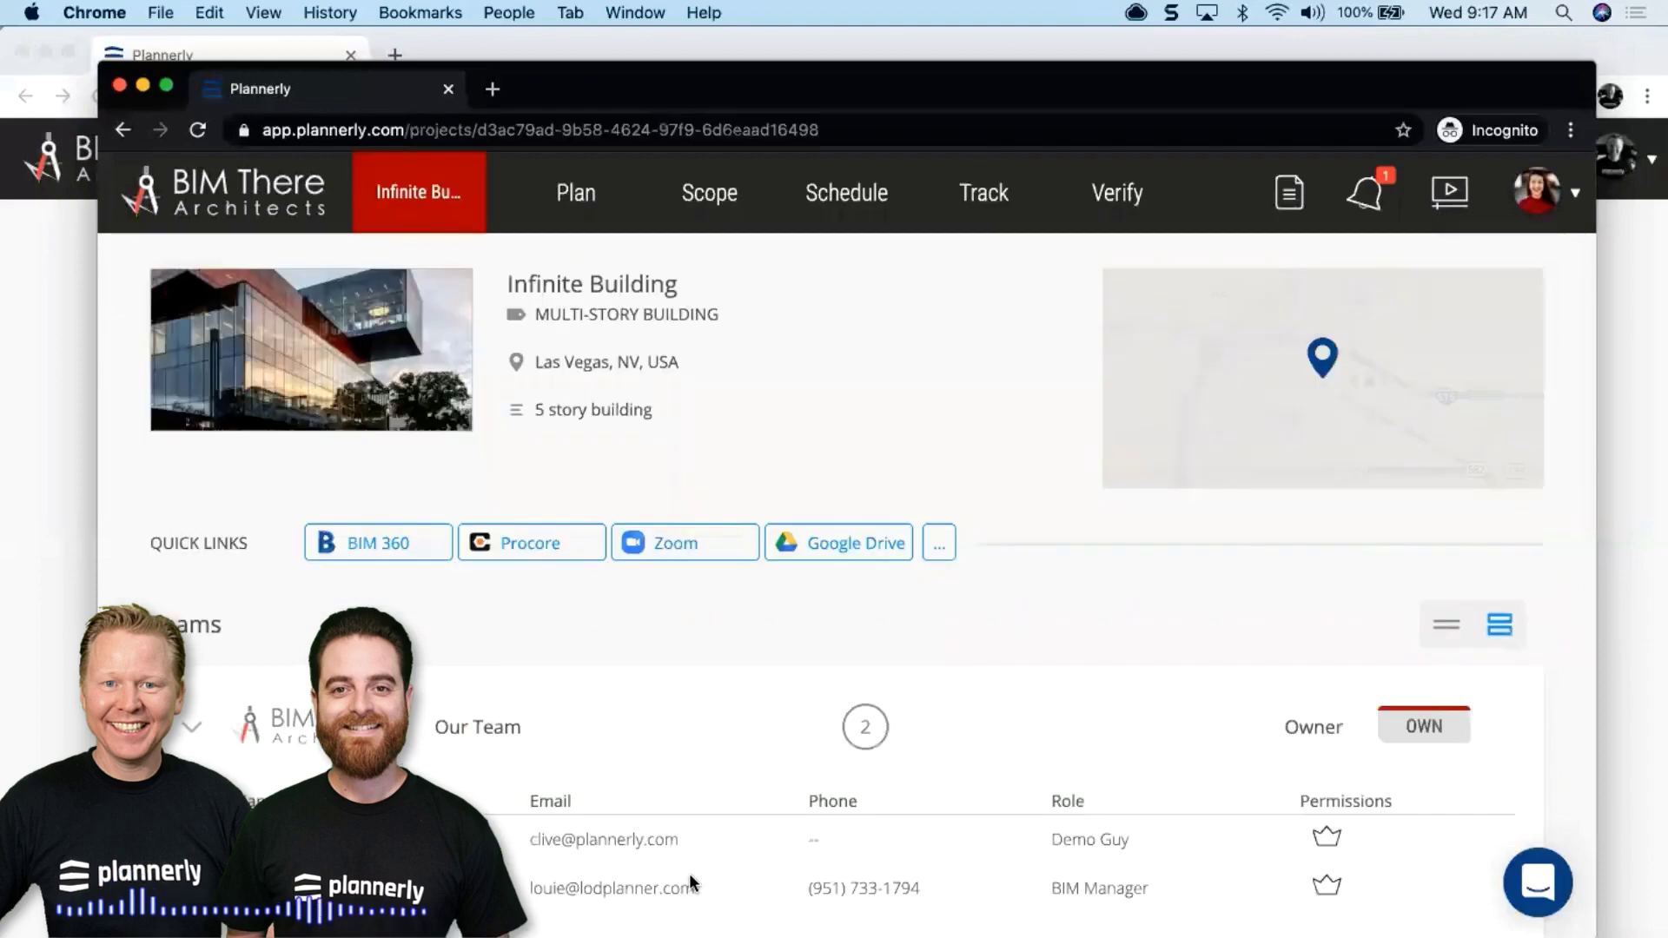
pyautogui.scroll(-3, 749, 725)
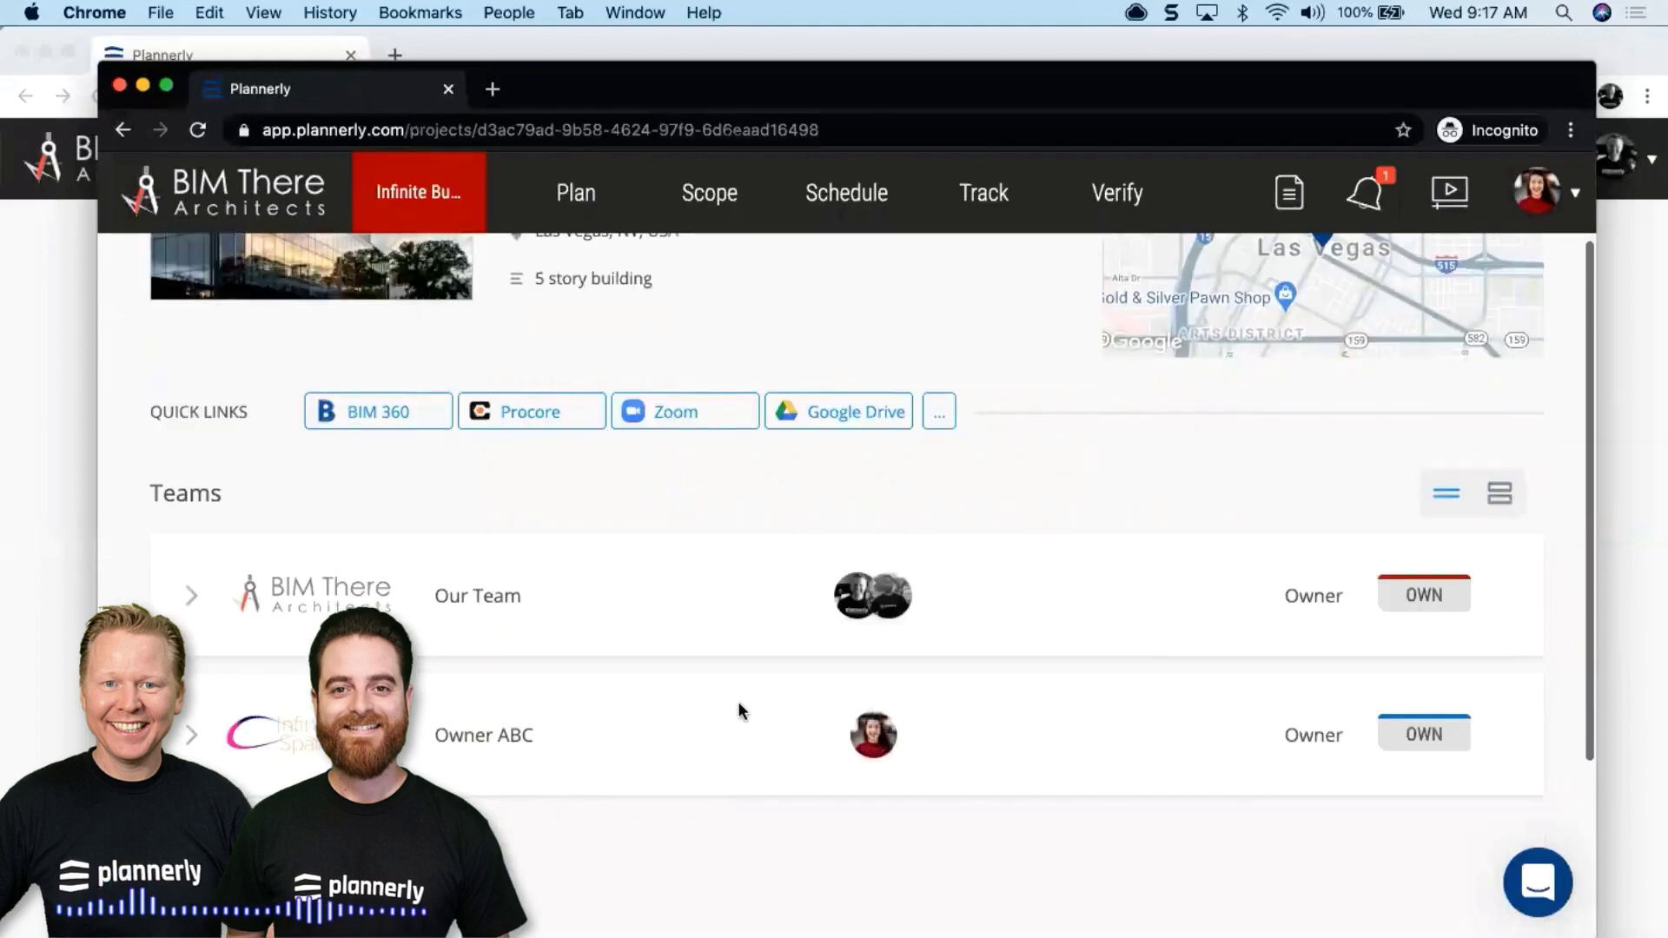
pyautogui.scroll(3, 755, 642)
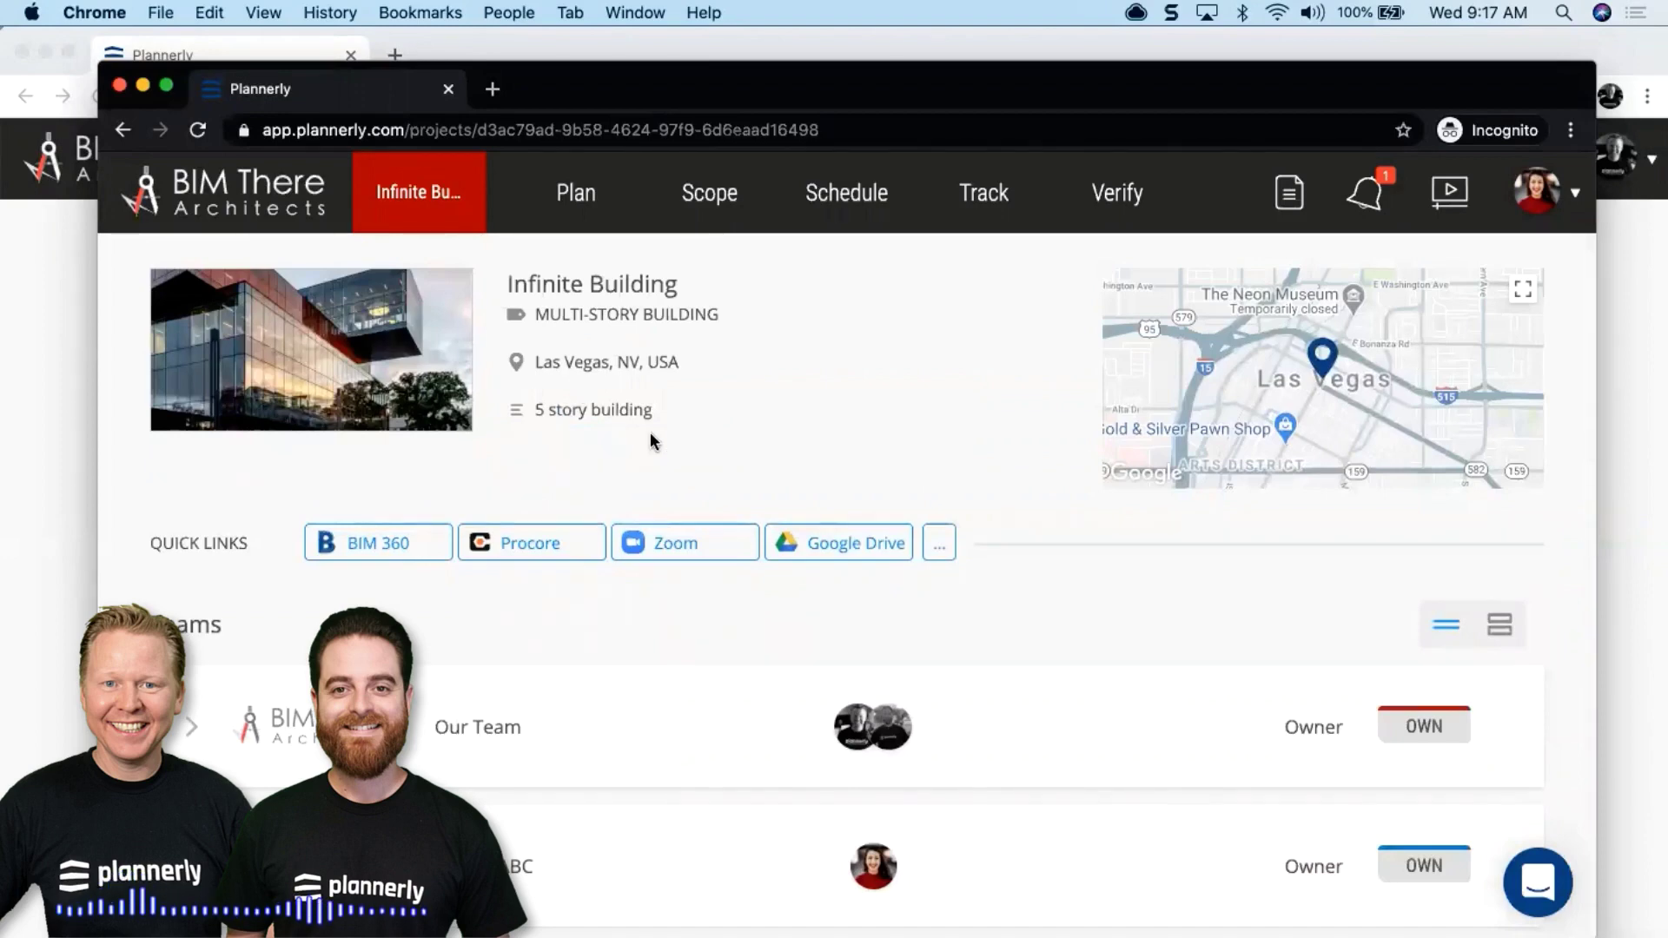
# In the Owner ABC team, add a phone number to the member's profile and save it
pyautogui.click(686, 863)
pyautogui.scroll(-5, 685, 852)
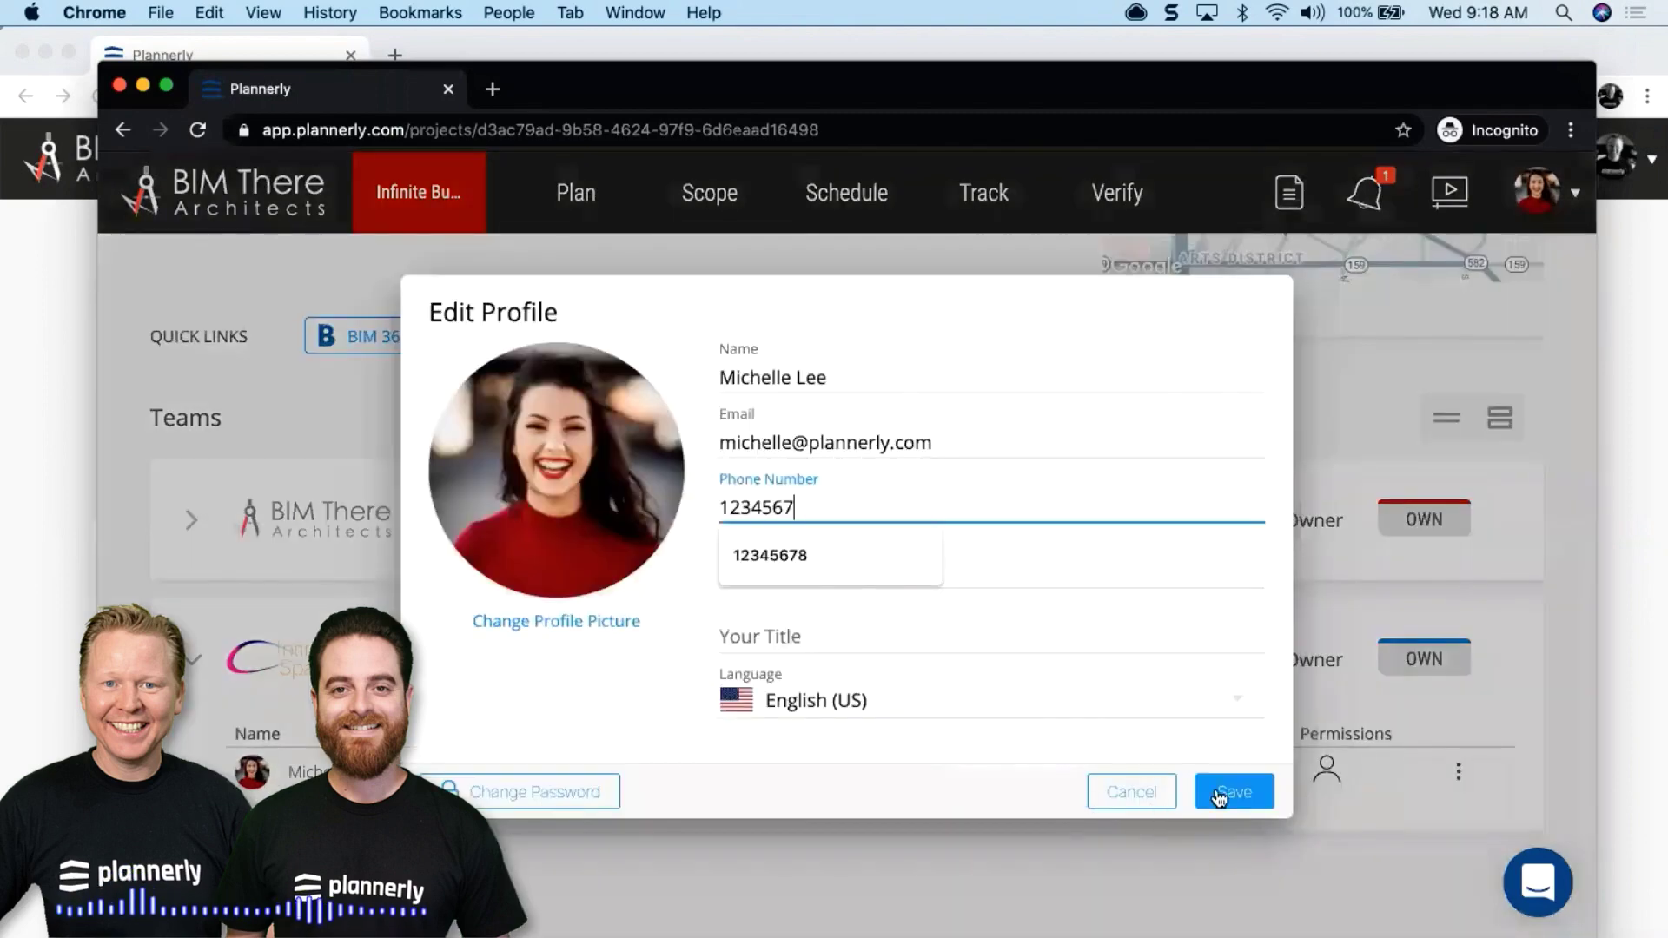
pyautogui.click(1232, 791)
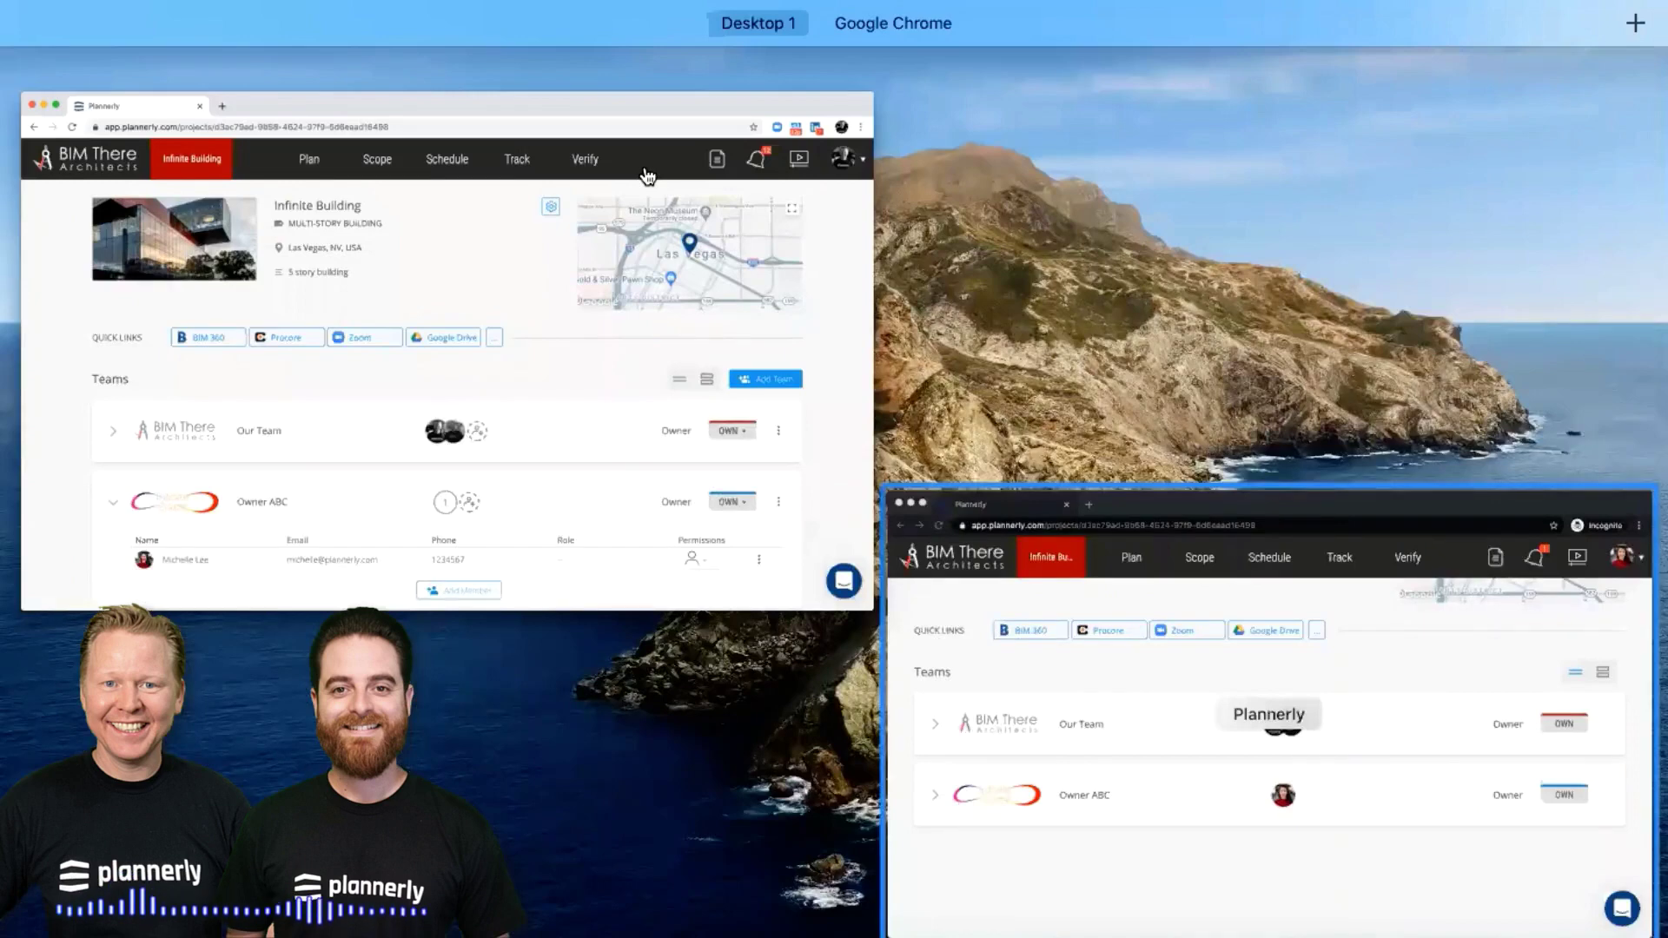
# Open the Infinite Building Plan in the invited member's window and the owner's window
pyautogui.press('Escape')
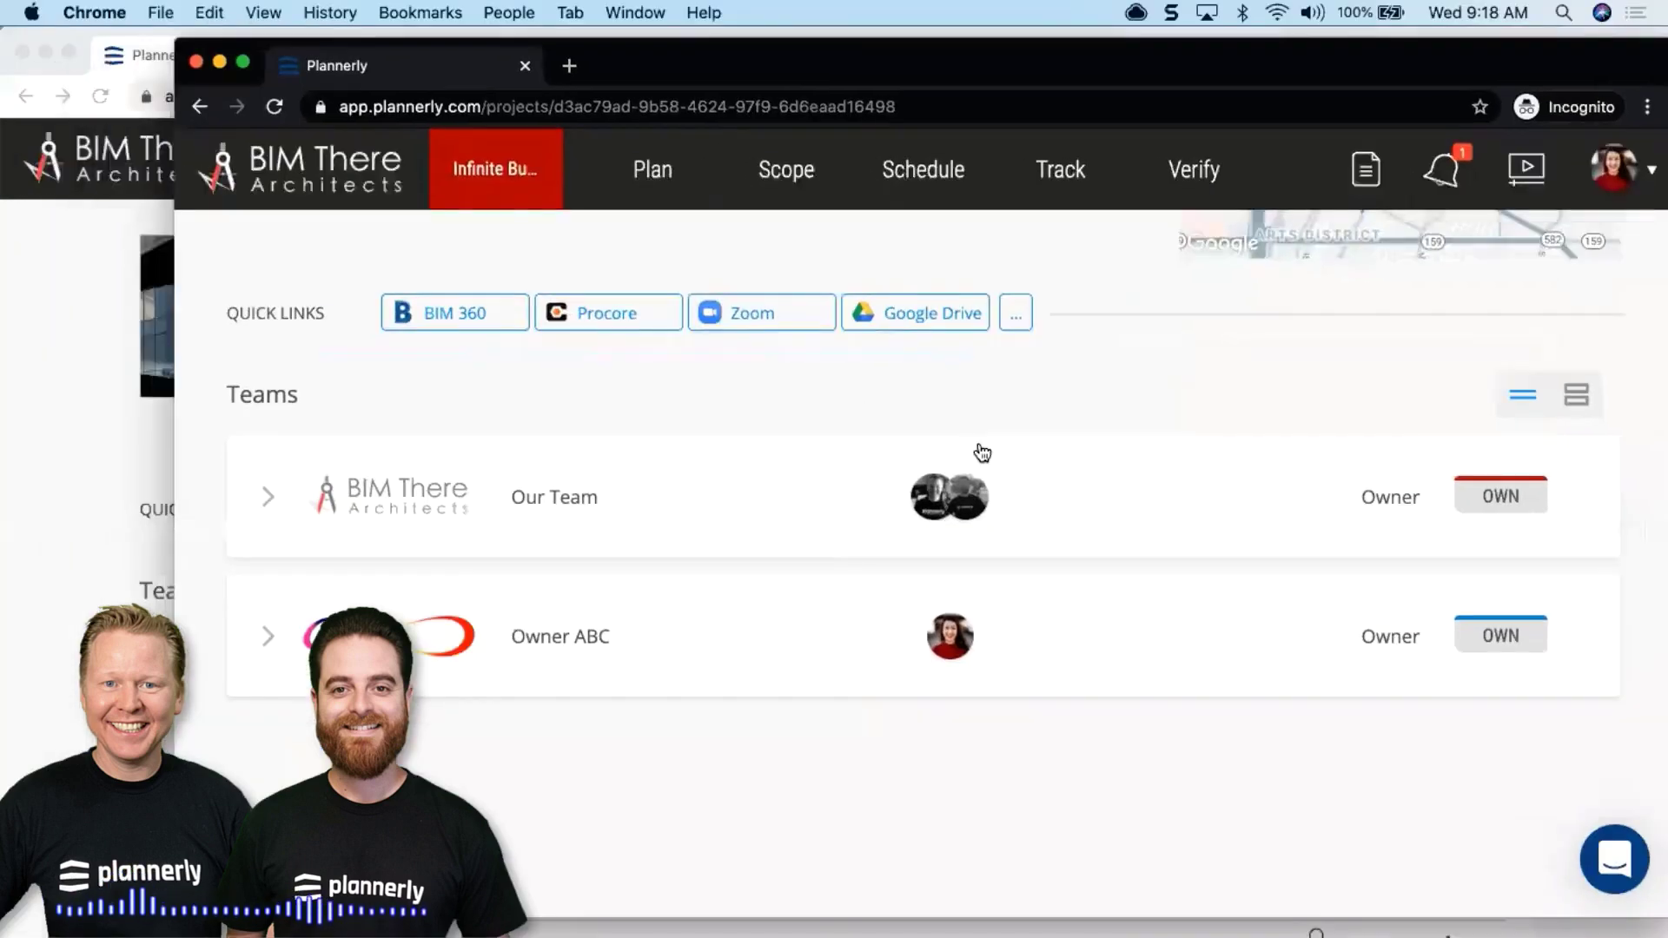
pyautogui.click(652, 170)
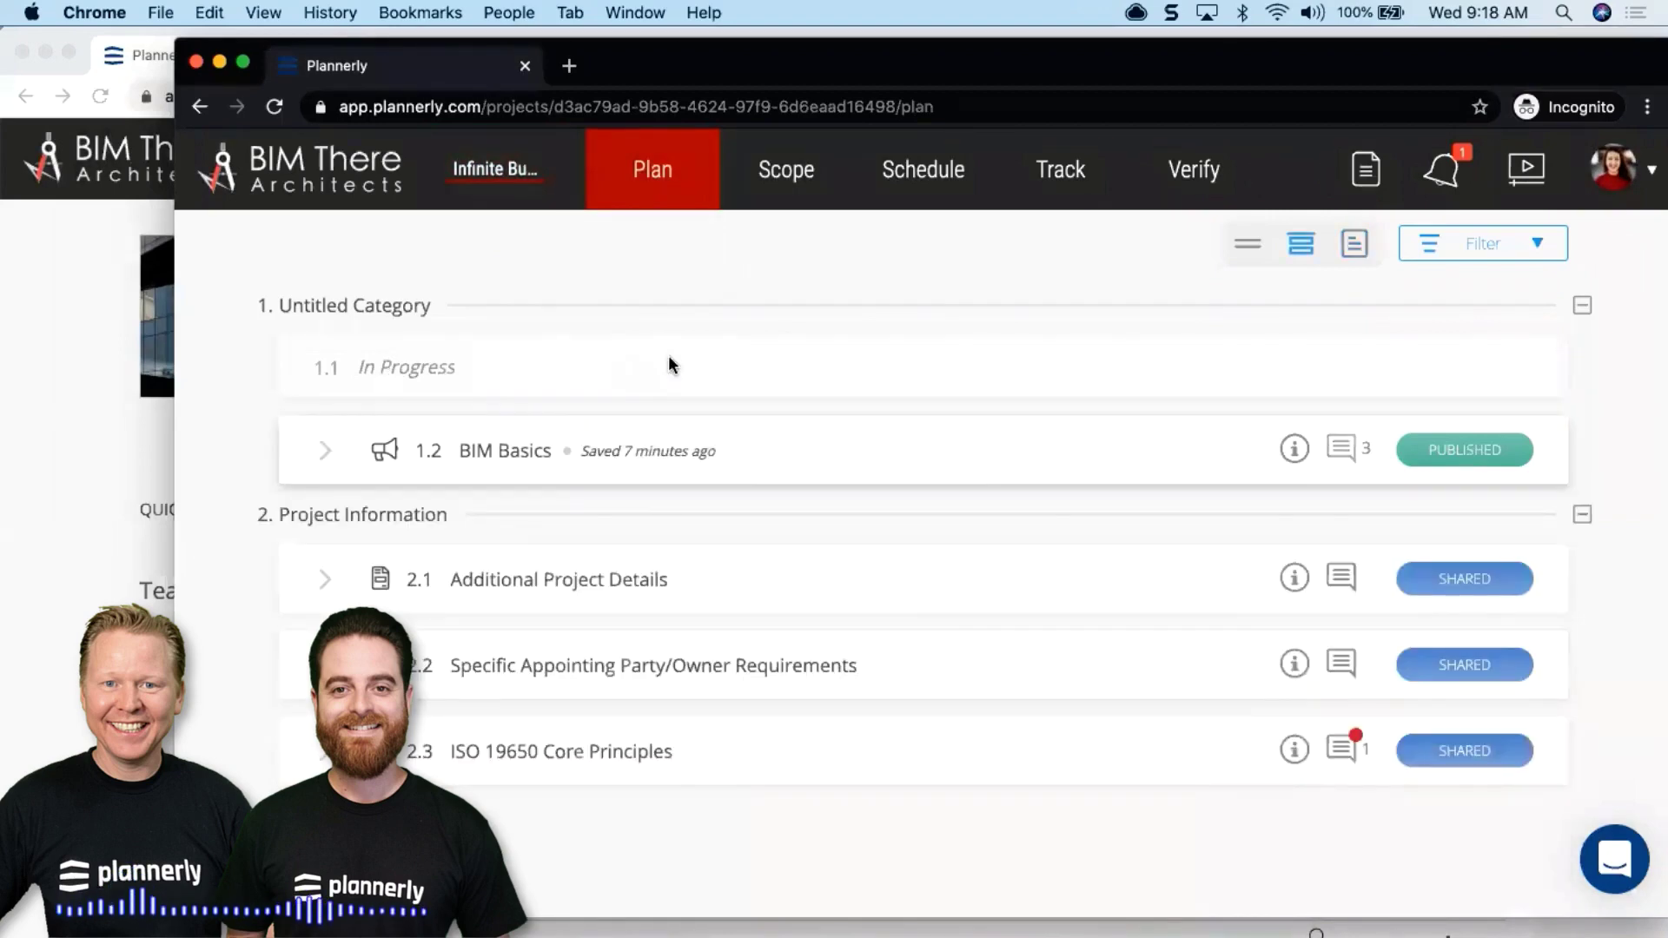
pyautogui.moveTo(1183, 67); pyautogui.dragTo(1100, 77)
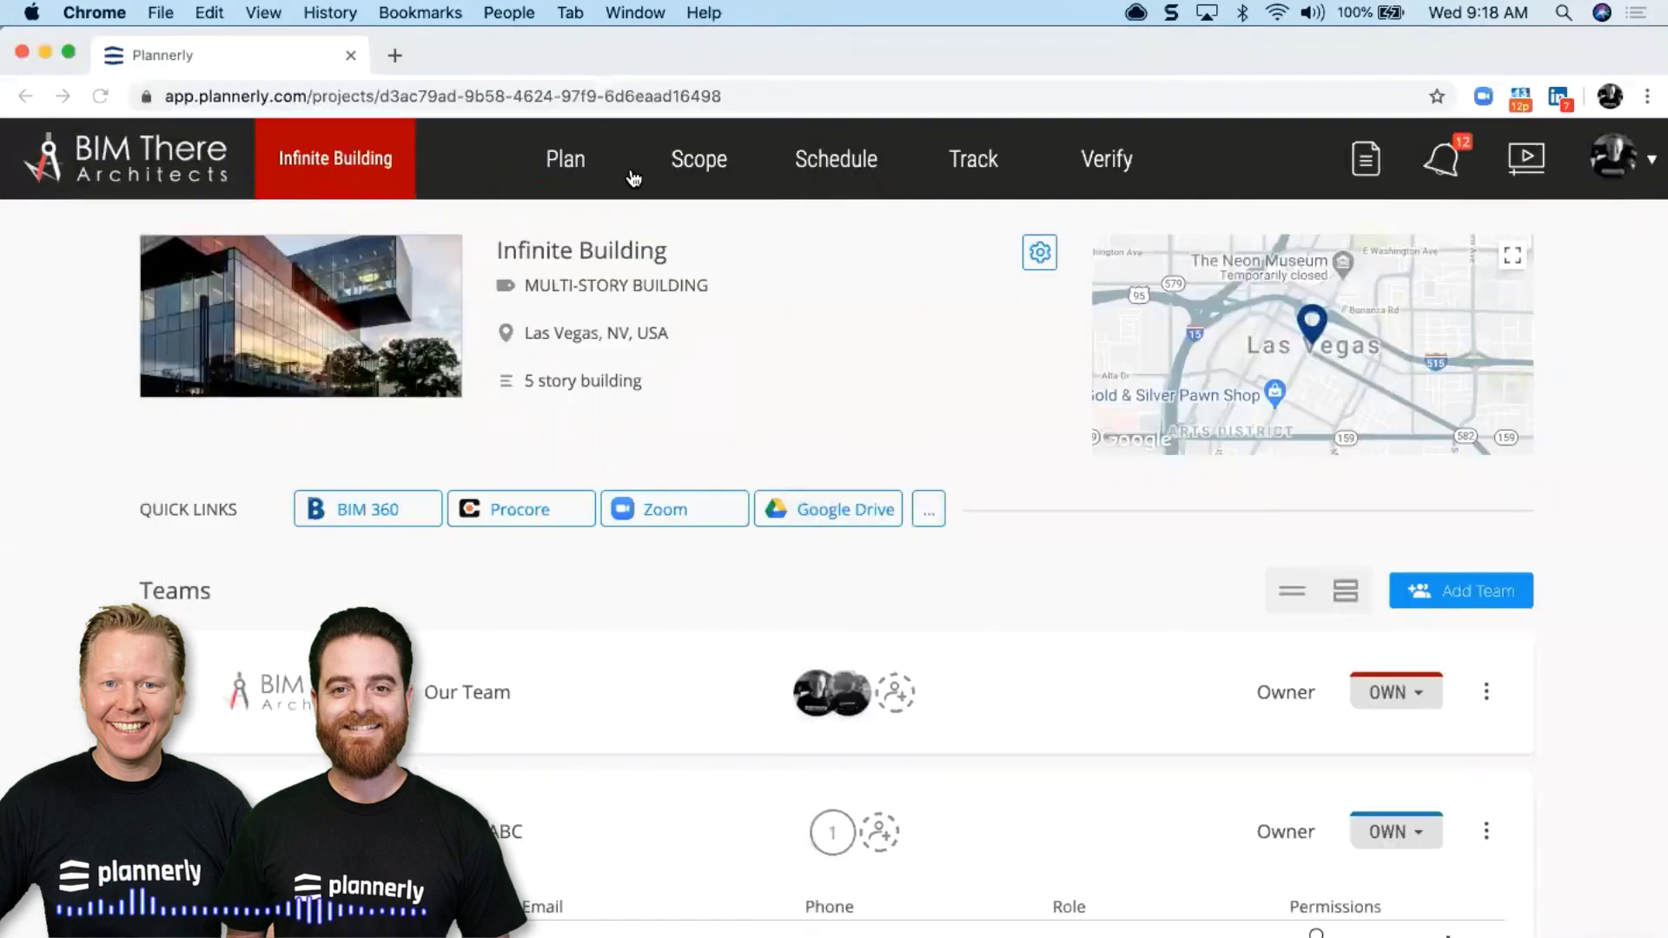
pyautogui.click(631, 174)
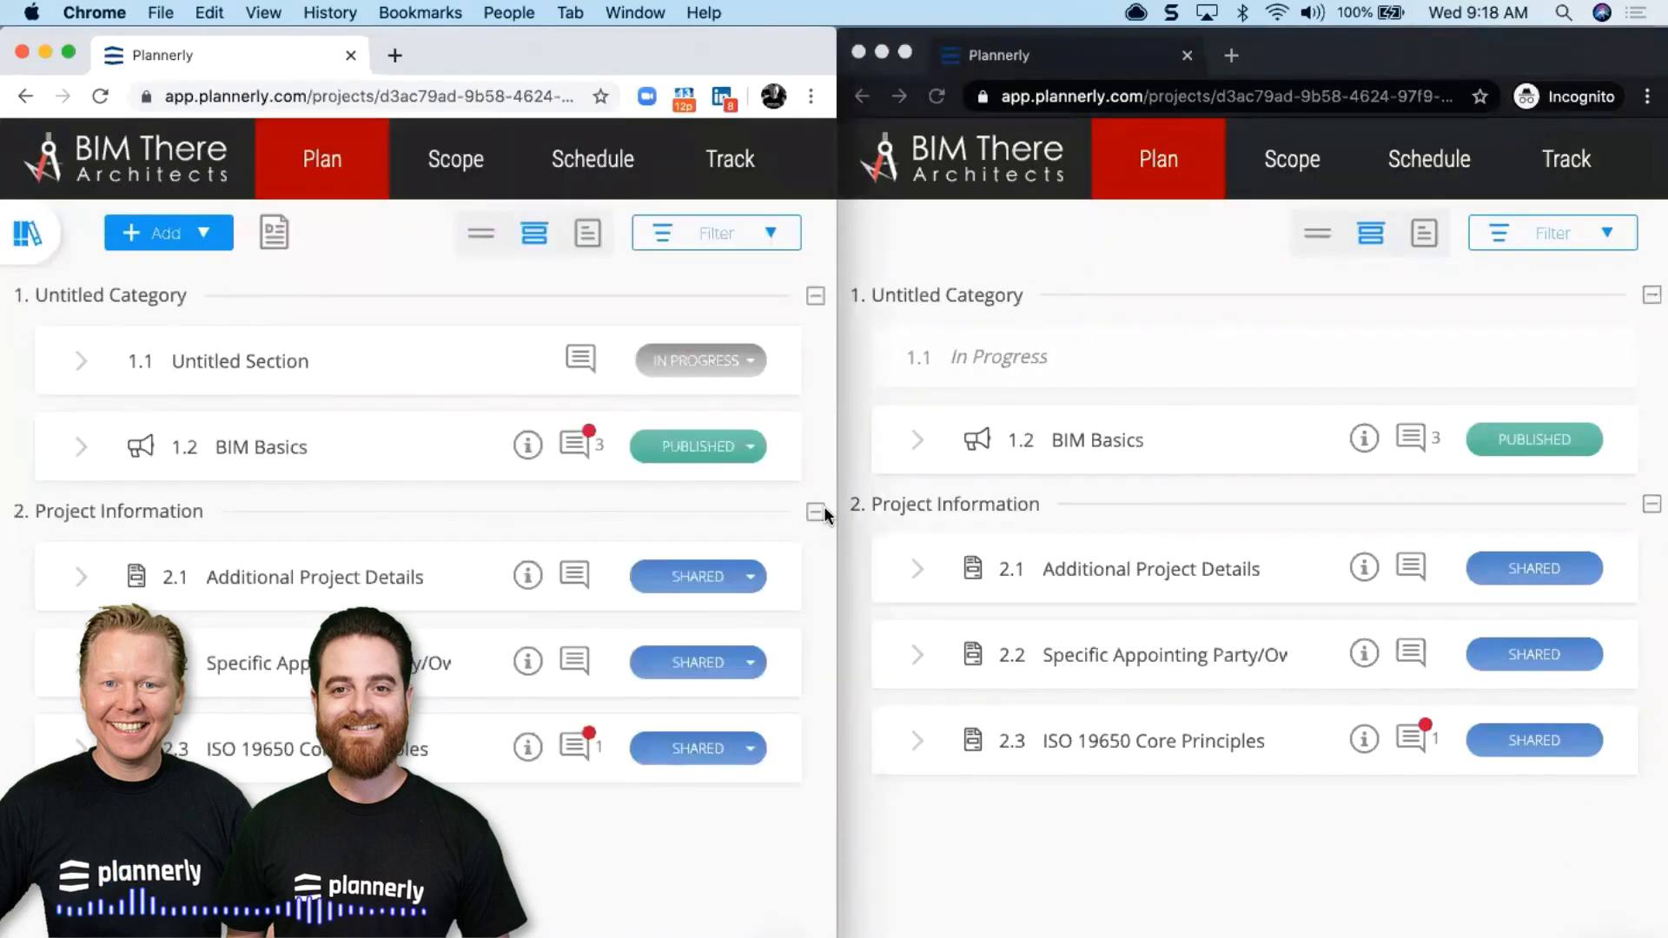
# Add the line 'I am working on this' below section 1.1's existing text
pyautogui.click(921, 872)
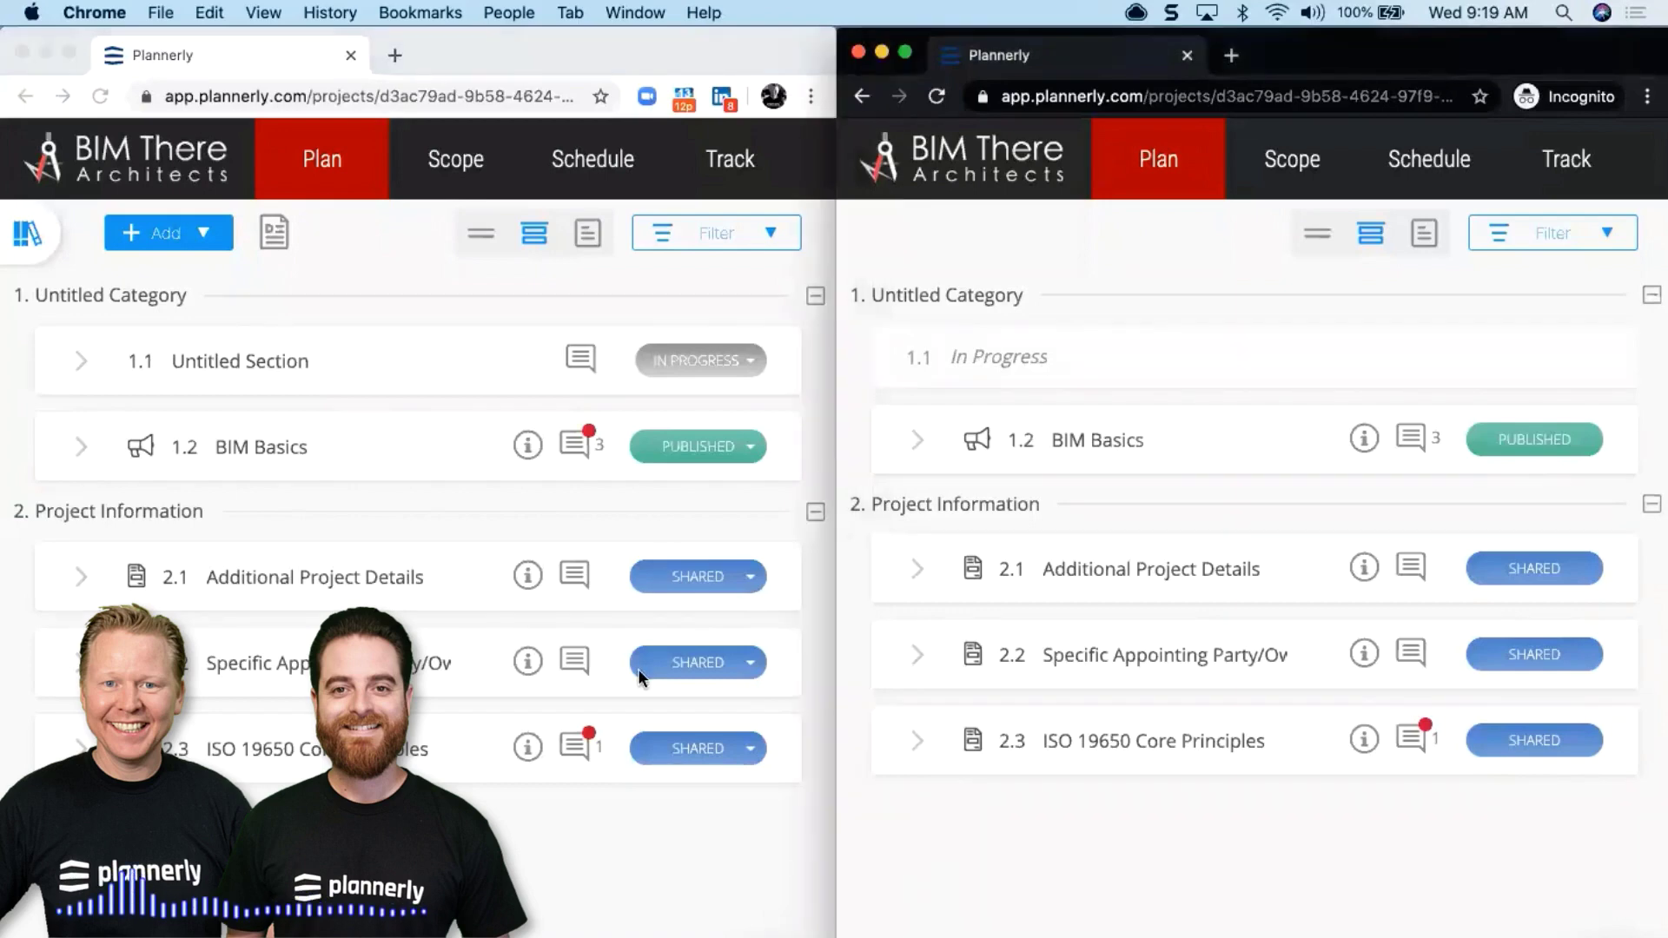
pyautogui.click(357, 369)
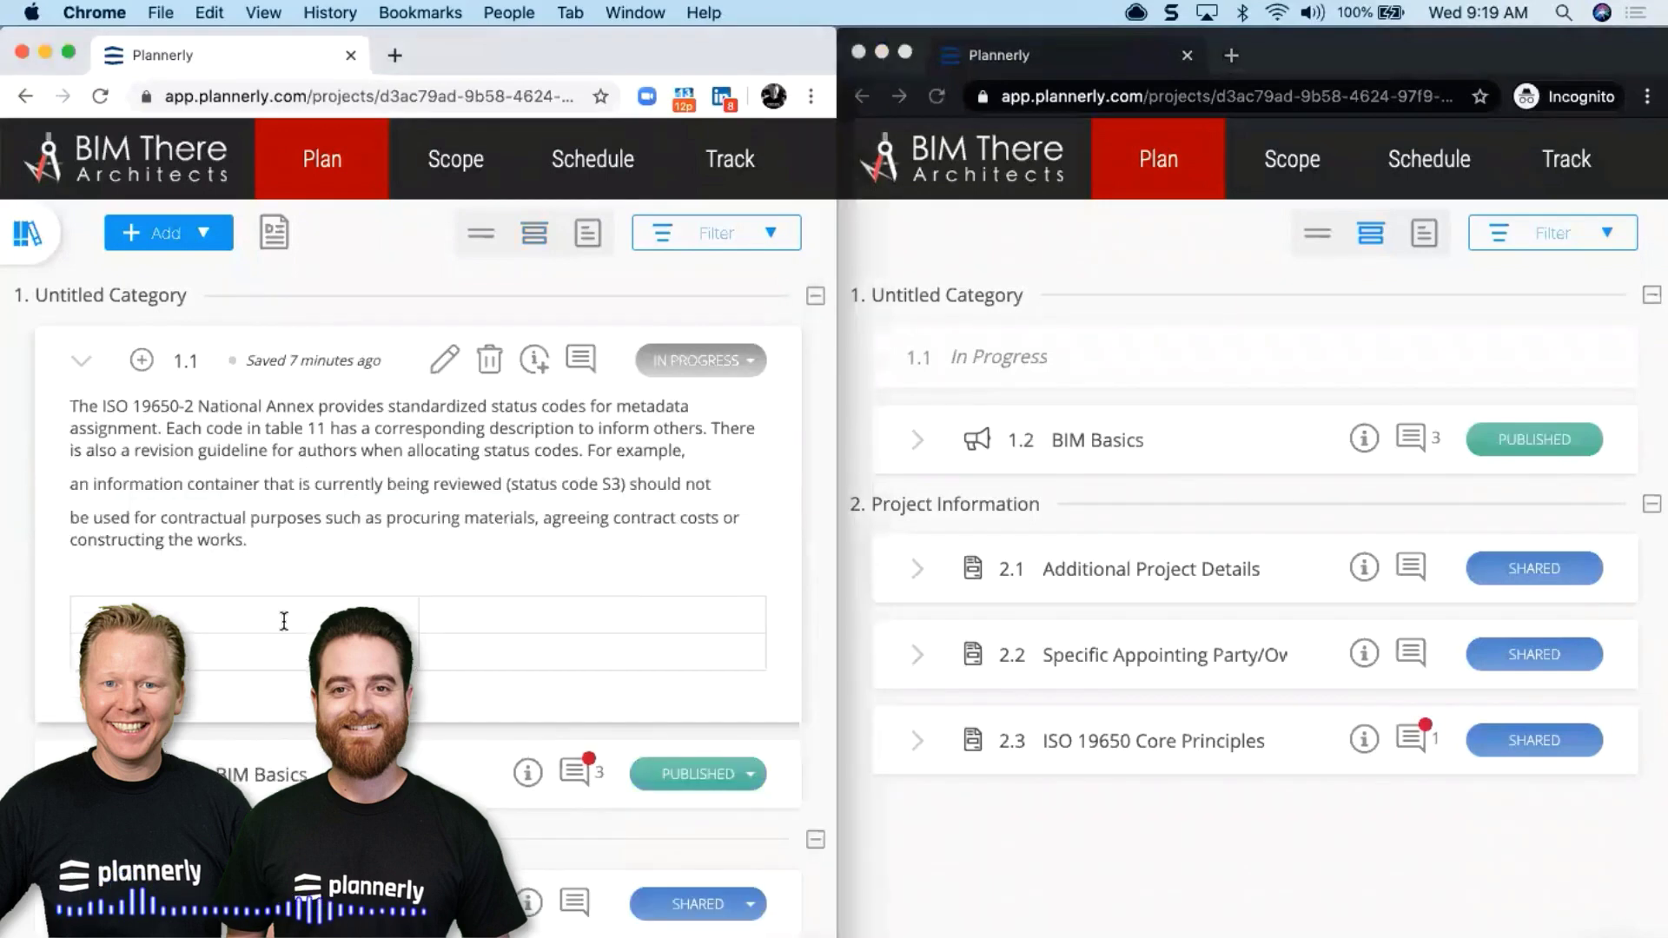
pyautogui.click(284, 618)
pyautogui.press('Return')
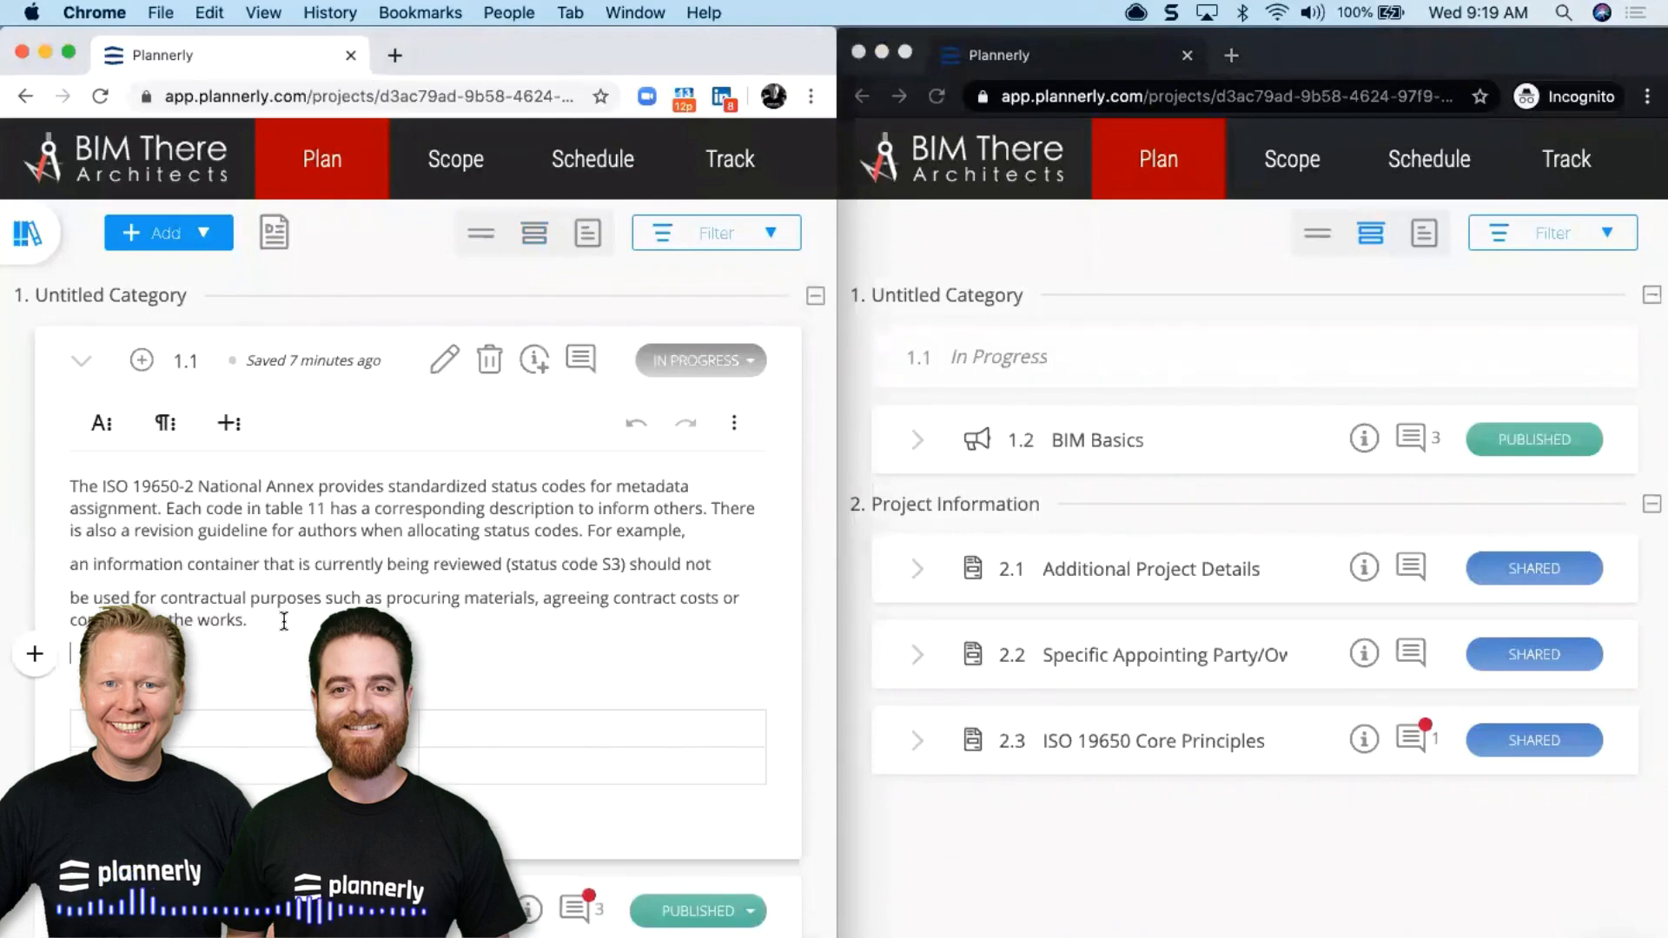
pyautogui.press('Return')
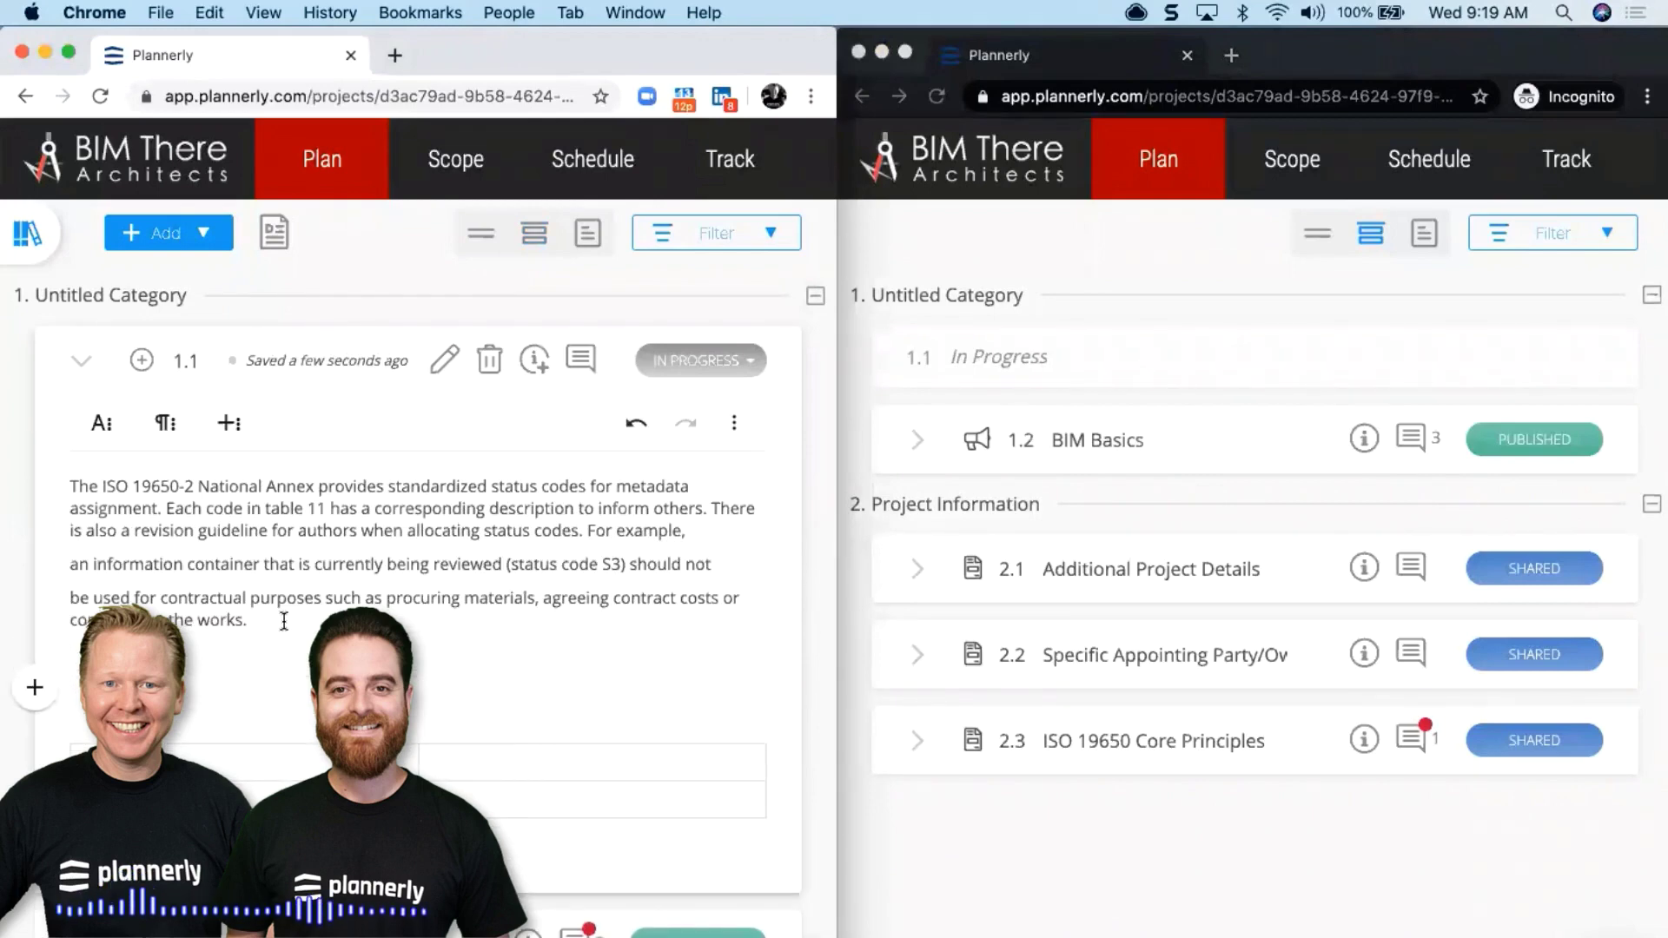
pyautogui.write('I ...n ')
pyautogui.write('this')
pyautogui.press('Escape')
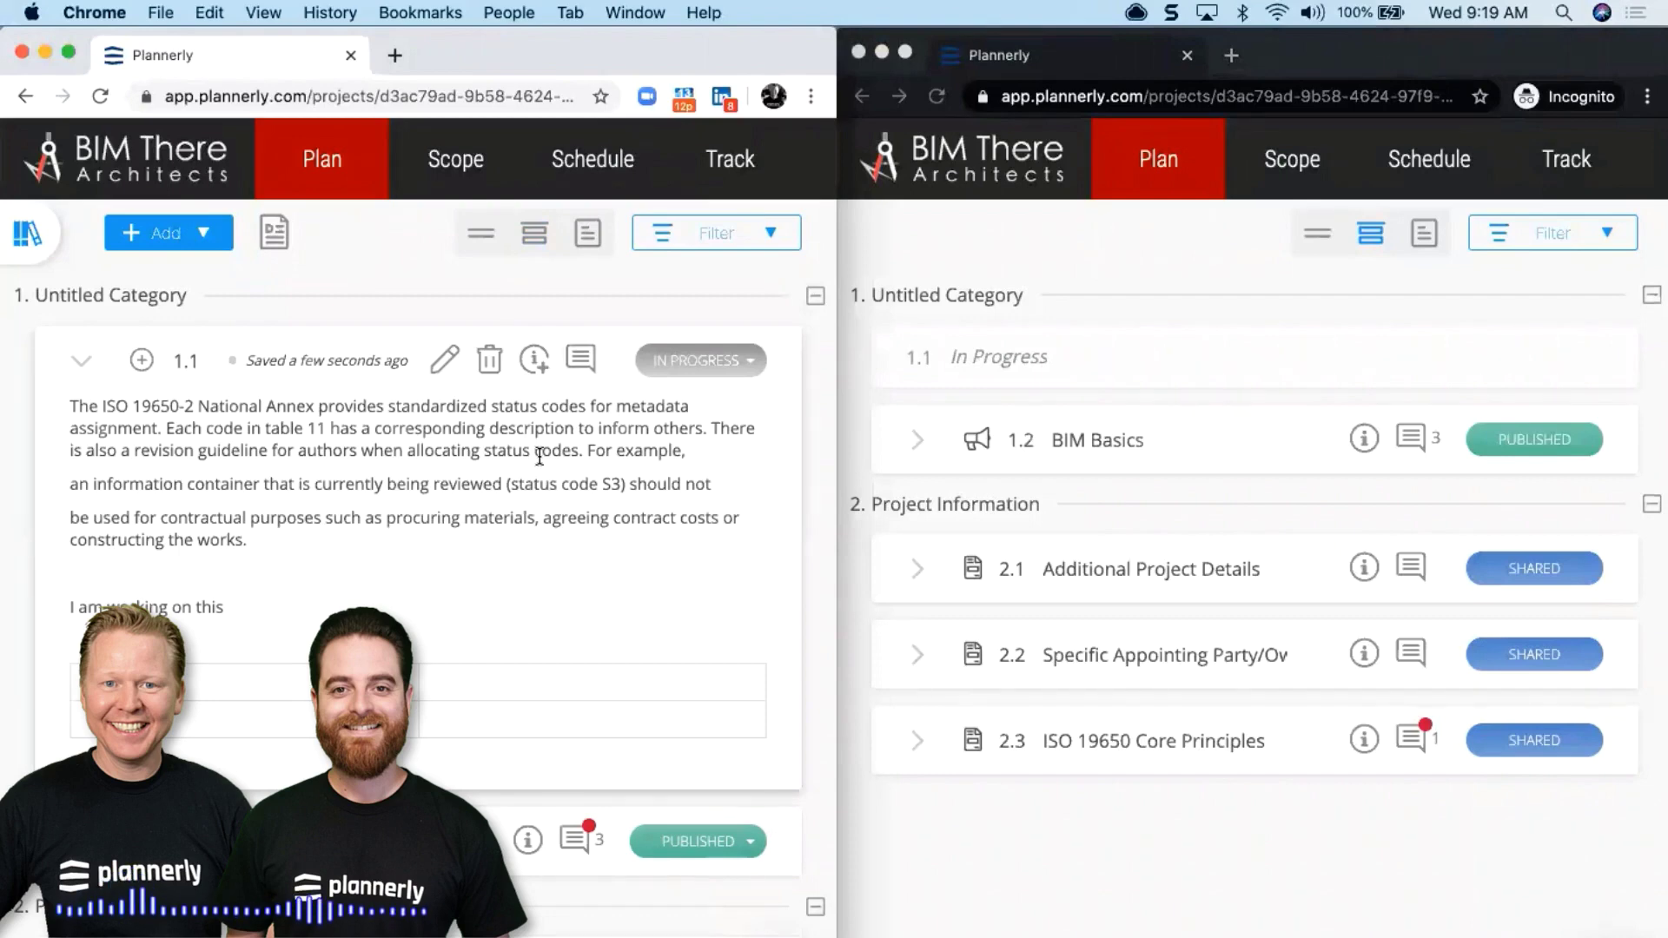
# Change section 1.1's status from In Progress to Shared
pyautogui.click(722, 362)
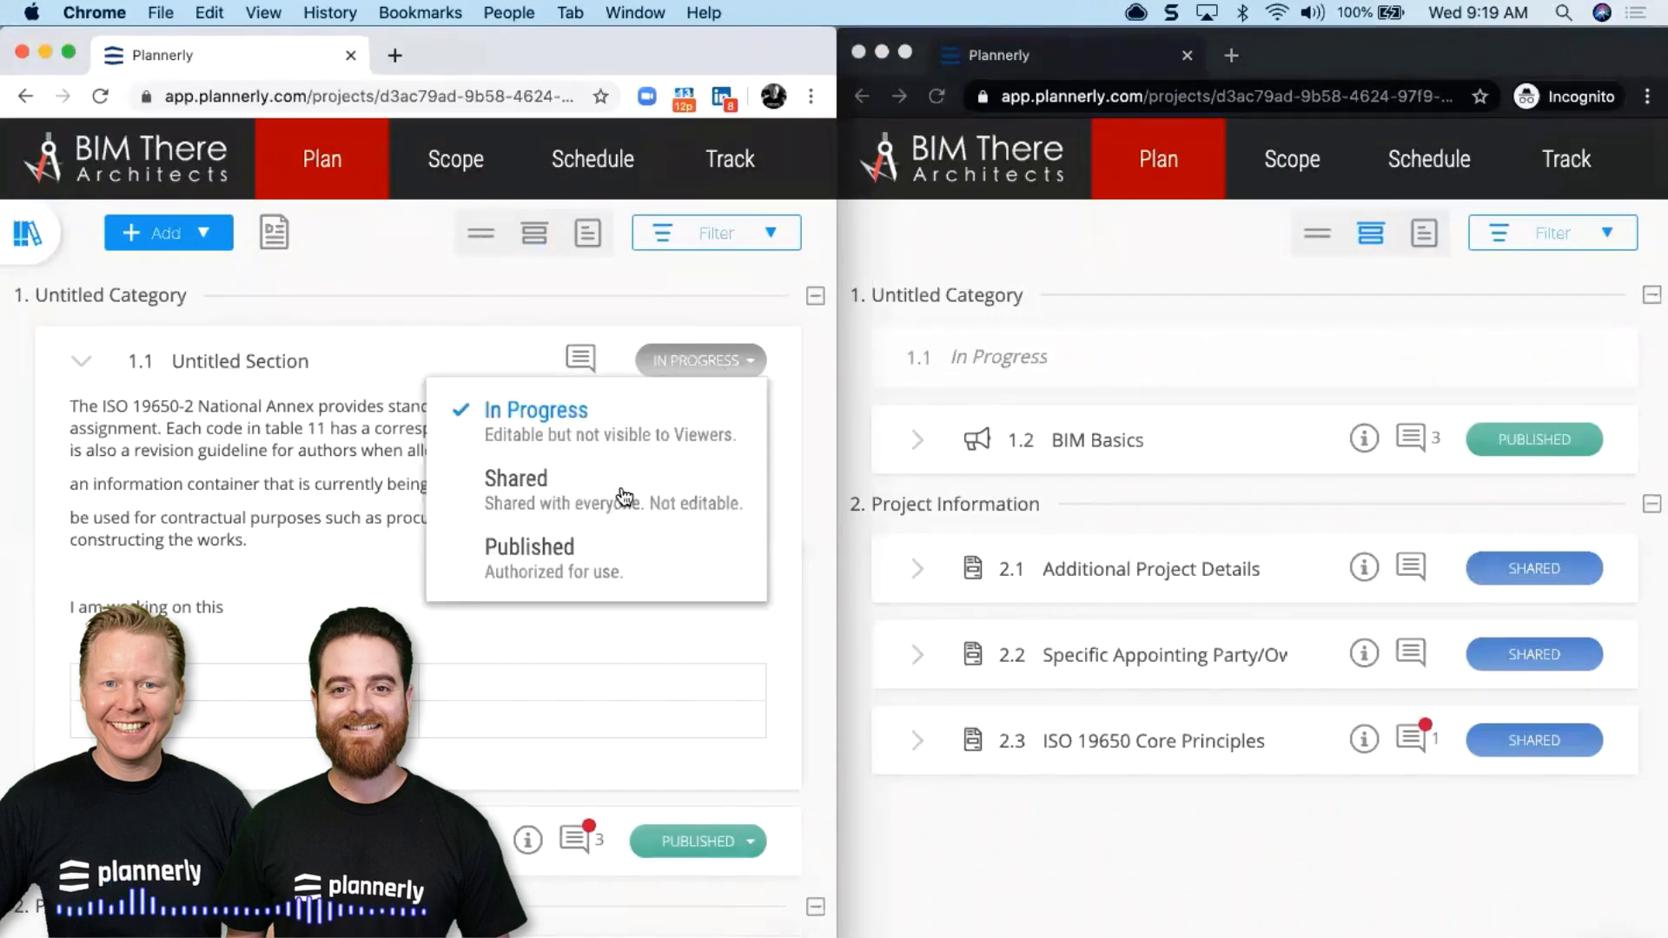
pyautogui.click(584, 492)
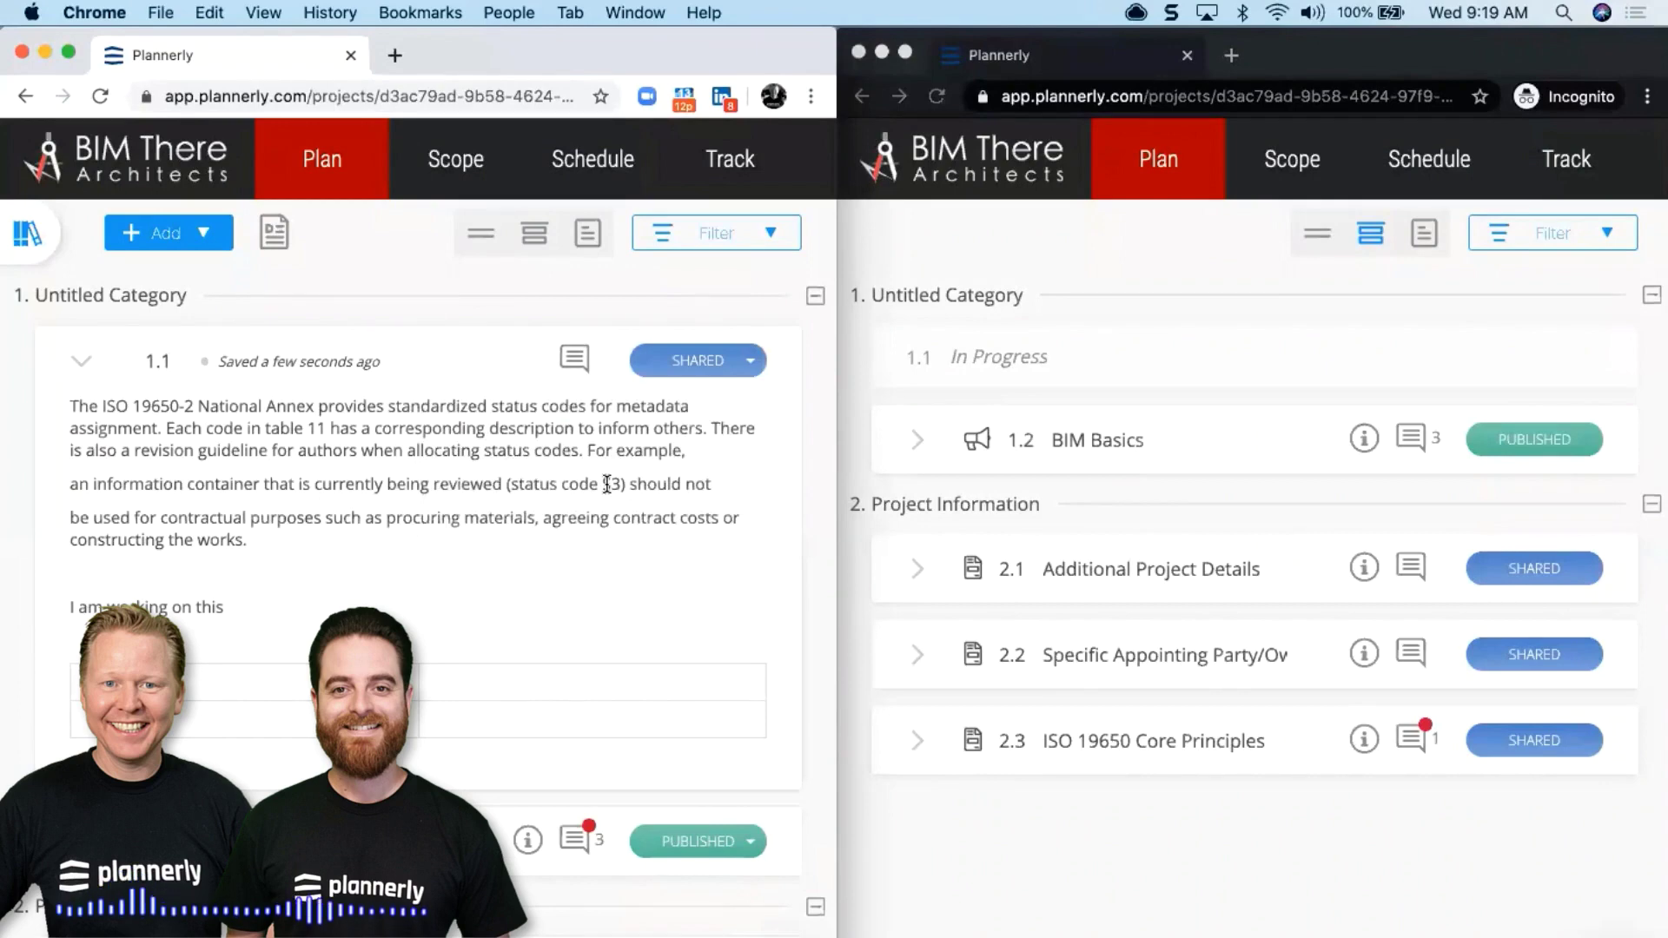
pyautogui.click(1272, 357)
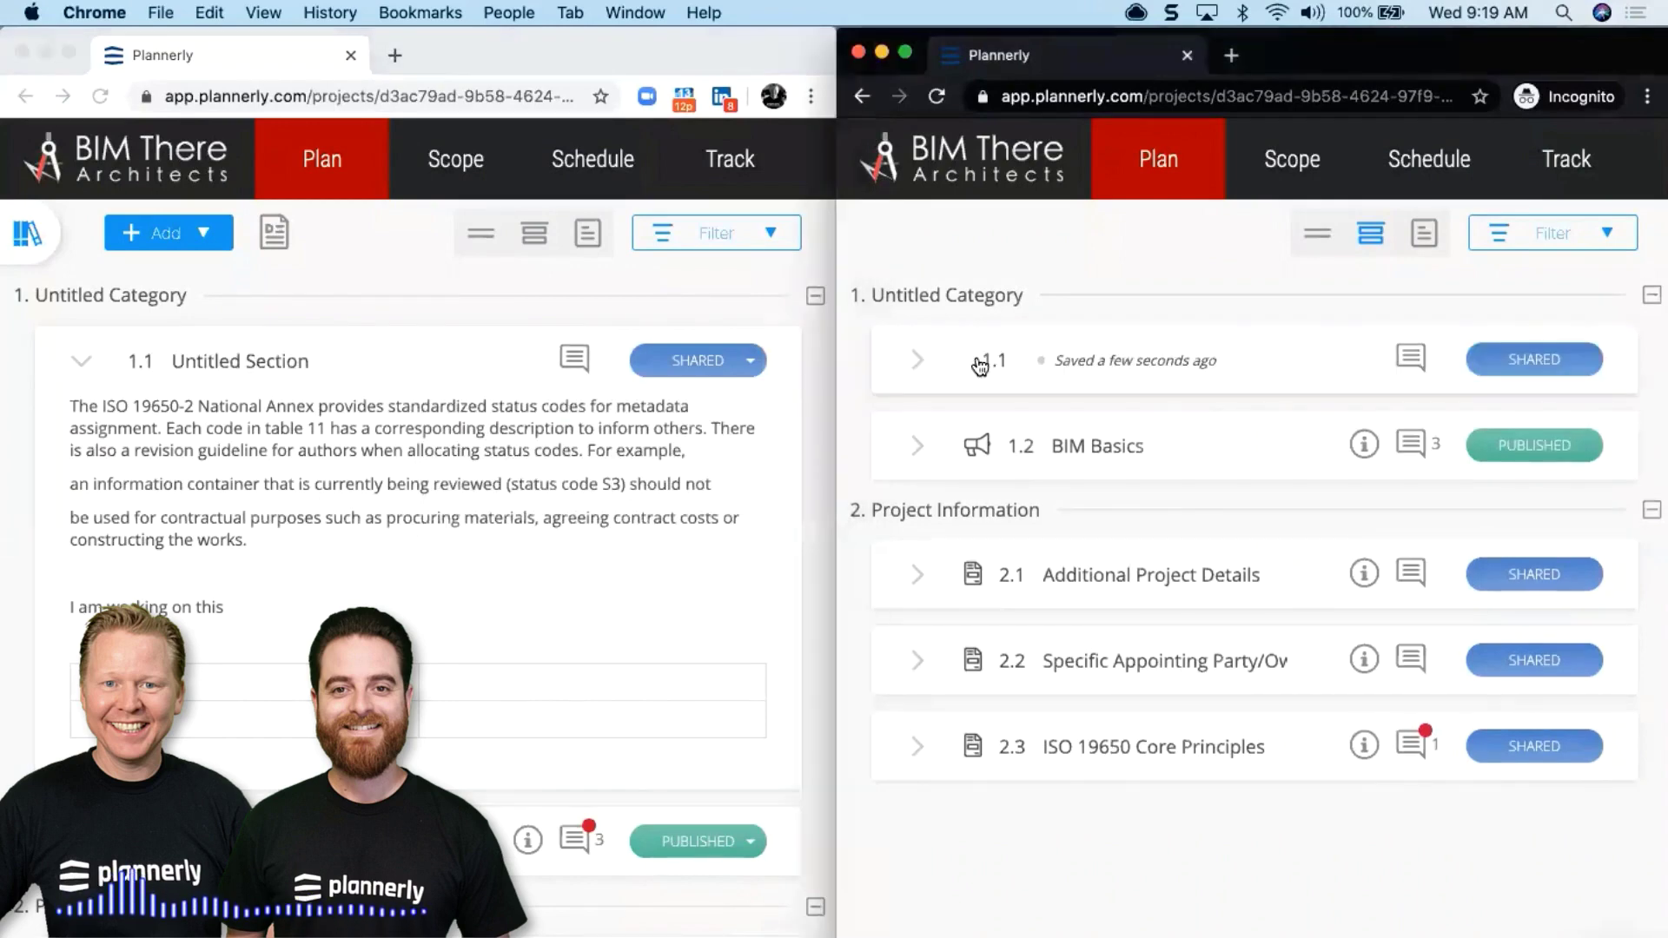
# In the invited member's window, check section 1.1's new line and the Shared status notification
pyautogui.click(921, 362)
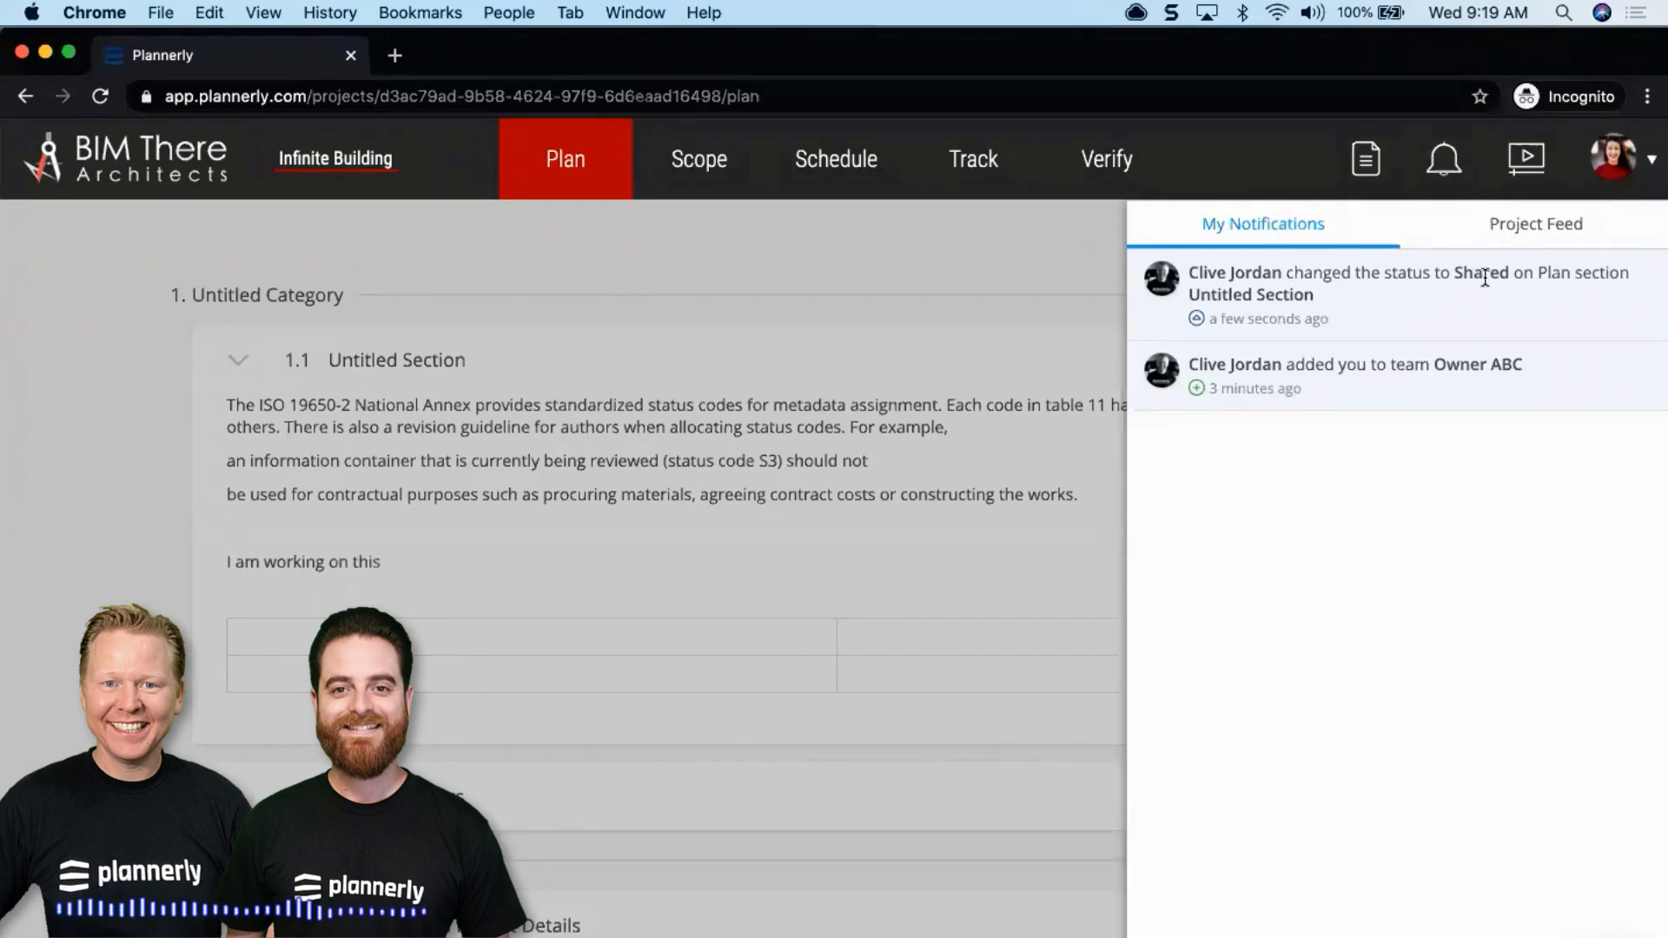
pyautogui.click(973, 257)
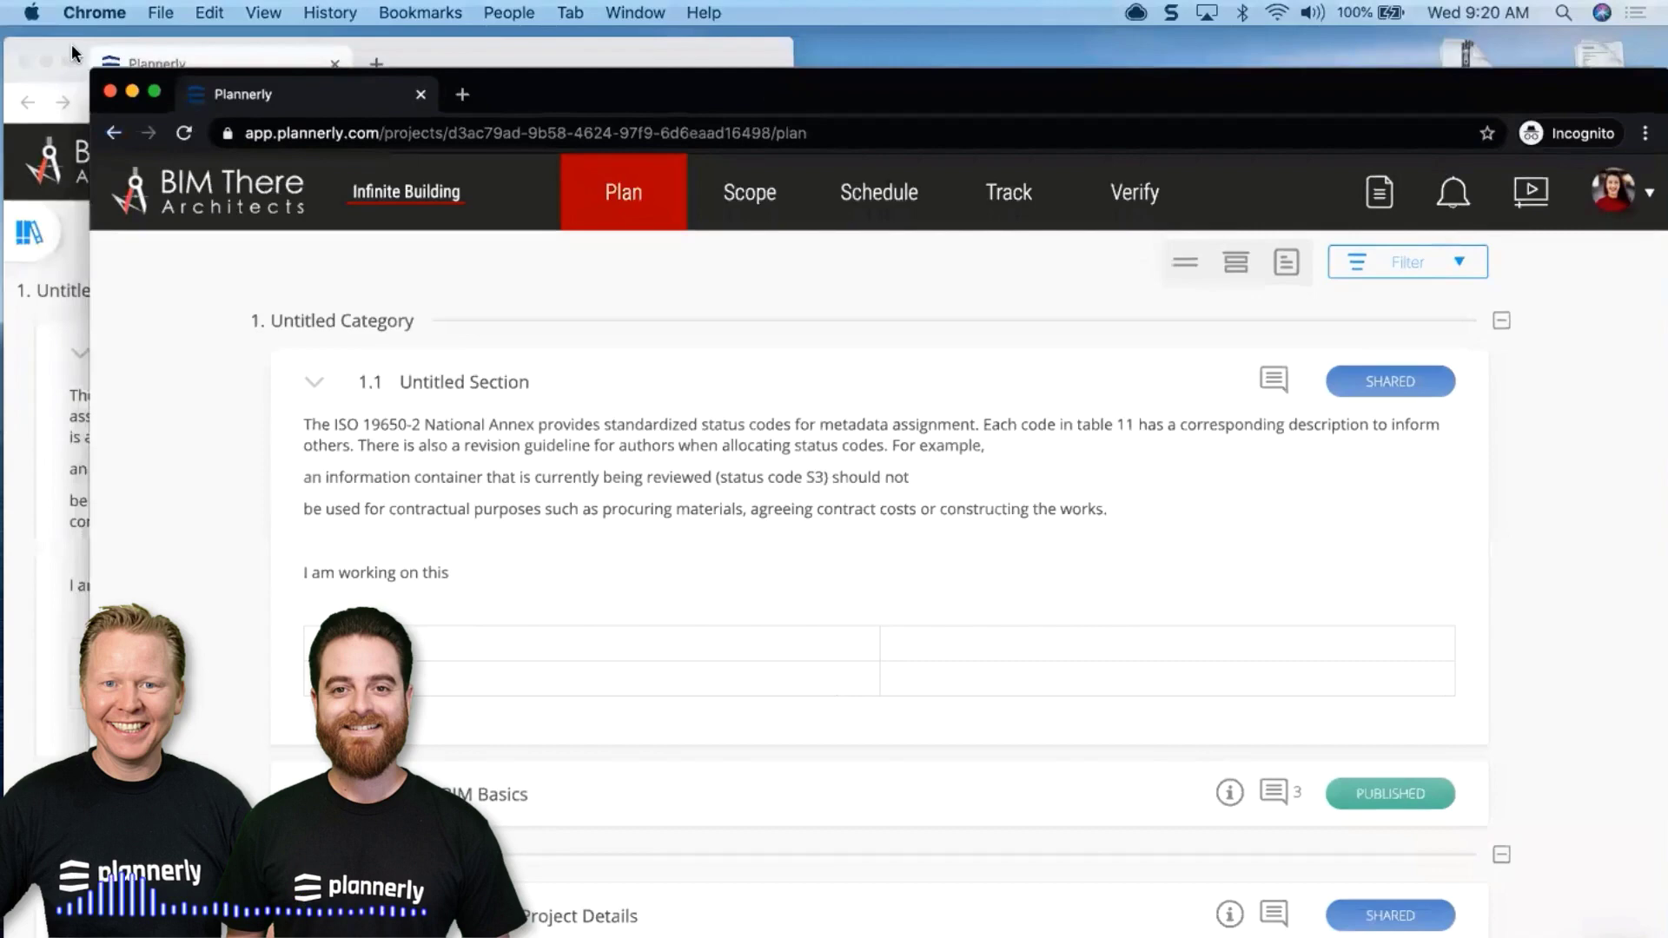
pyautogui.hotkey('ctrl', 'Up')
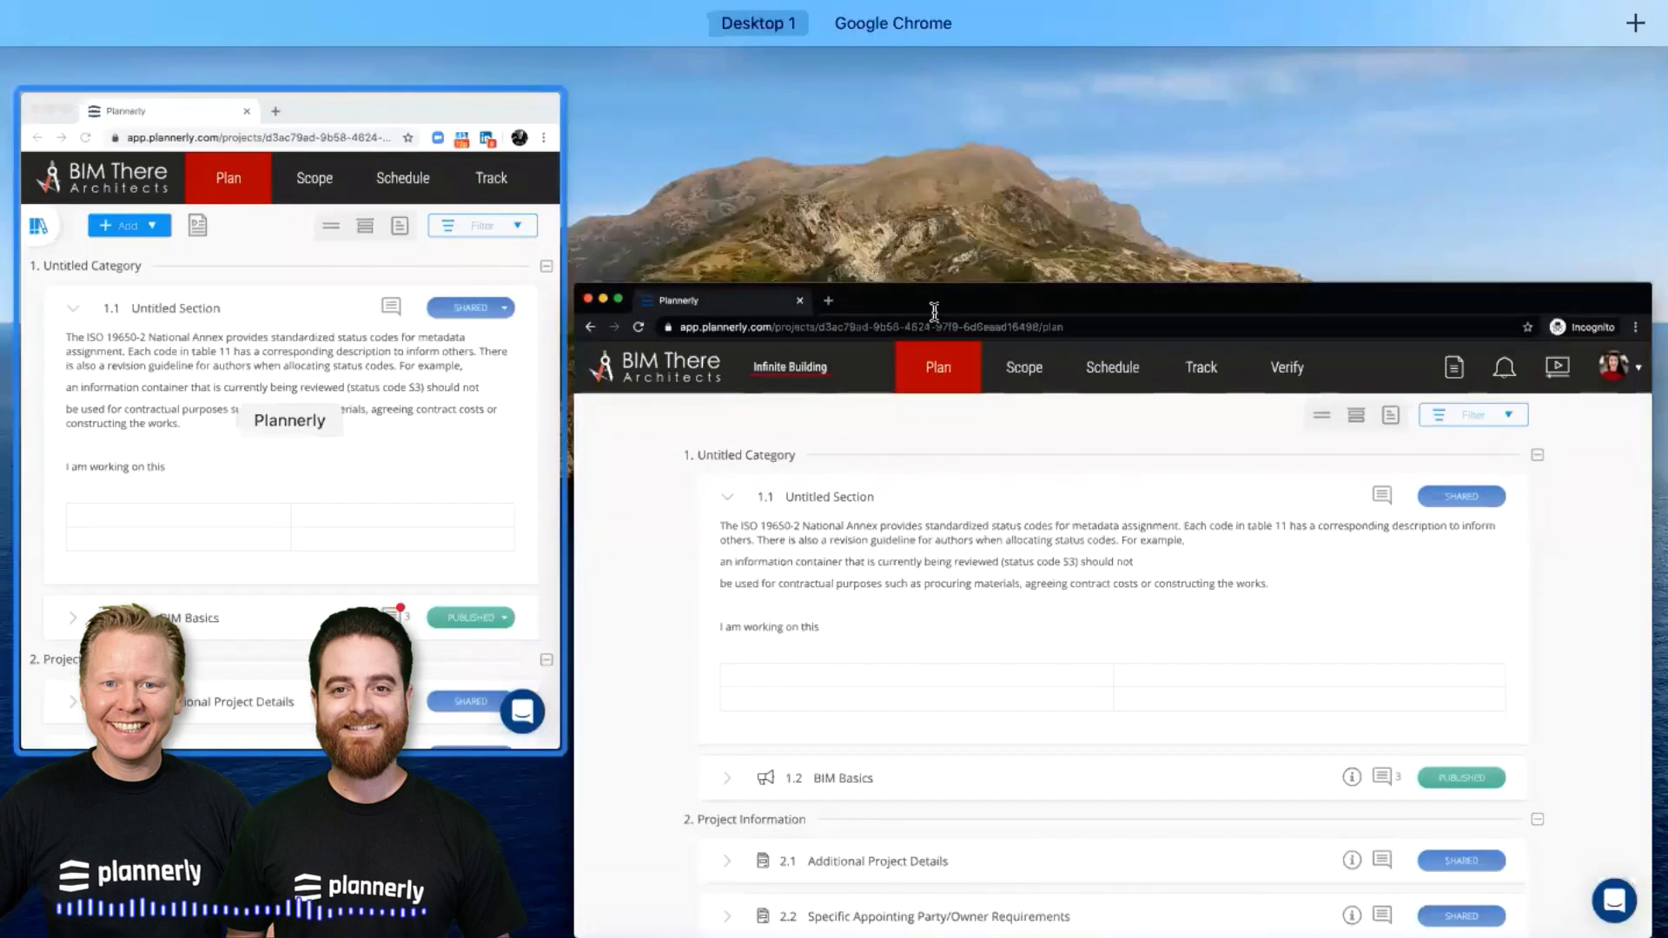
# Select Cover Page, Headers/Footers, Project Info, Team and Plan for the PDF document
pyautogui.press('Escape')
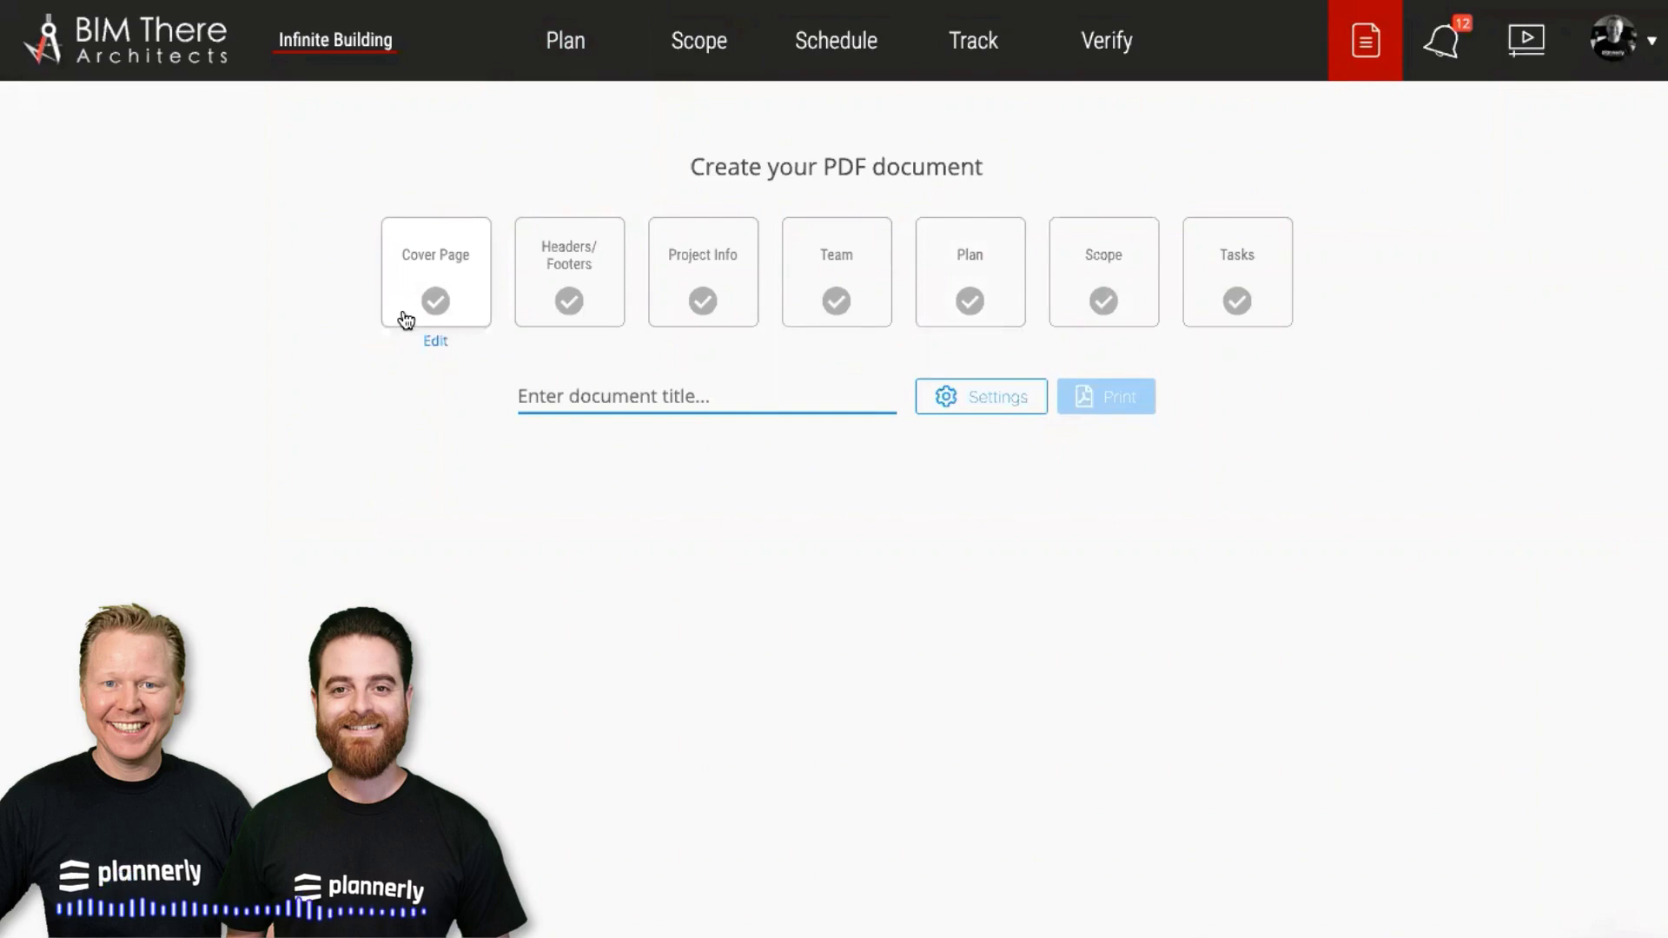
pyautogui.click(457, 274)
pyautogui.click(570, 265)
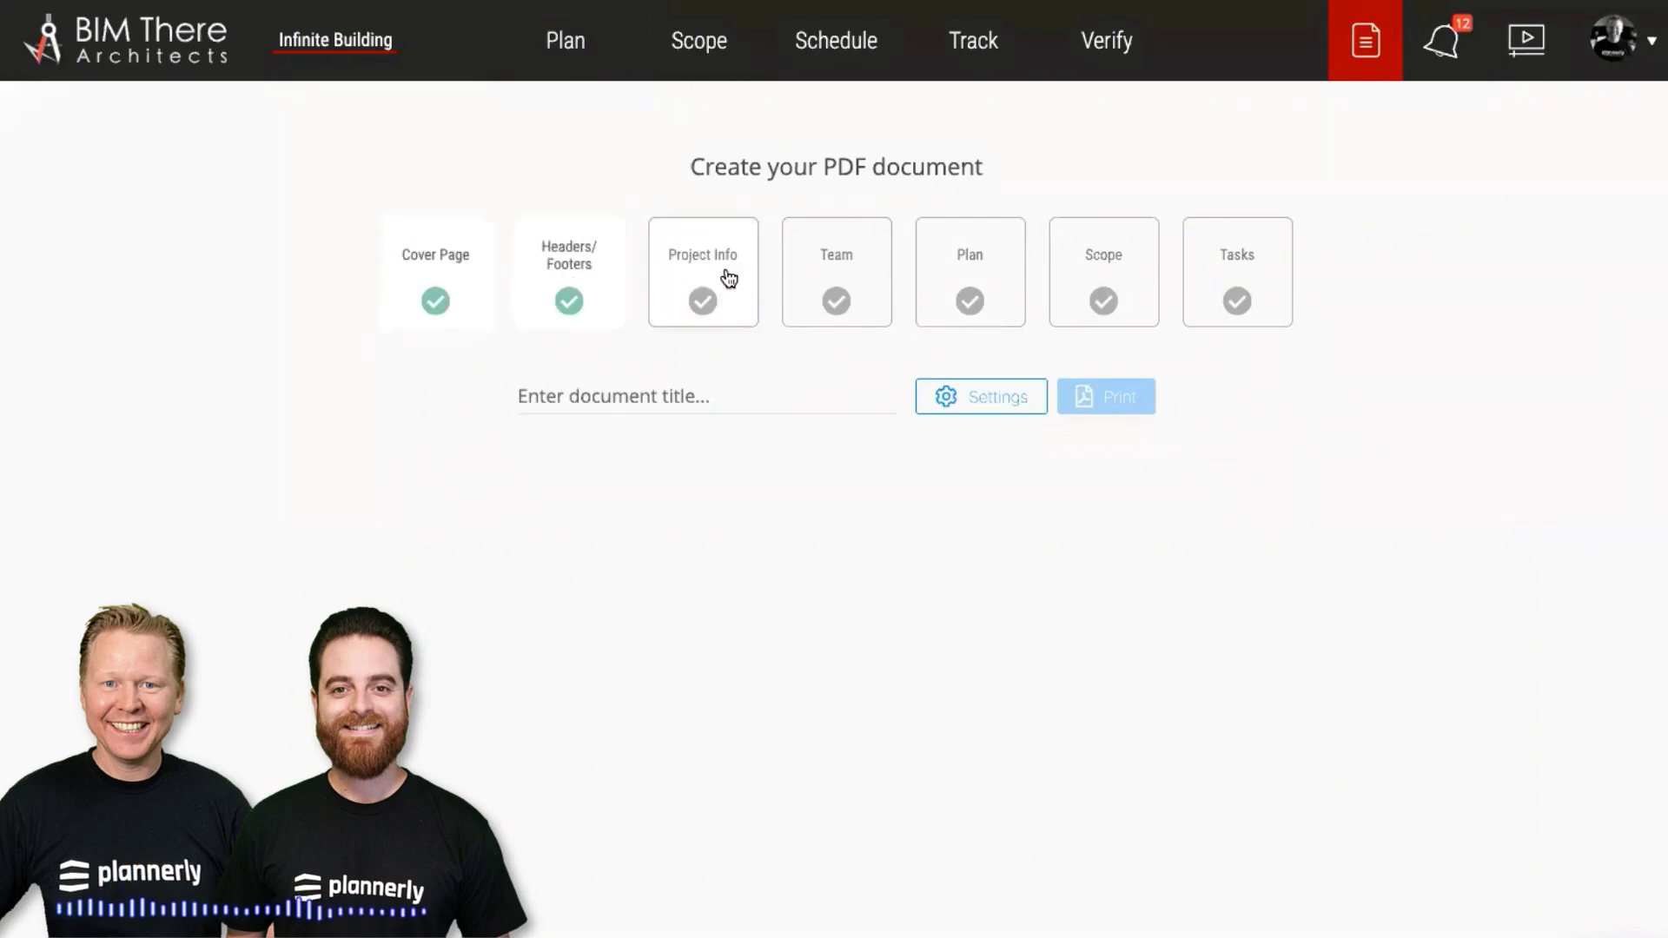
pyautogui.click(726, 279)
pyautogui.click(799, 281)
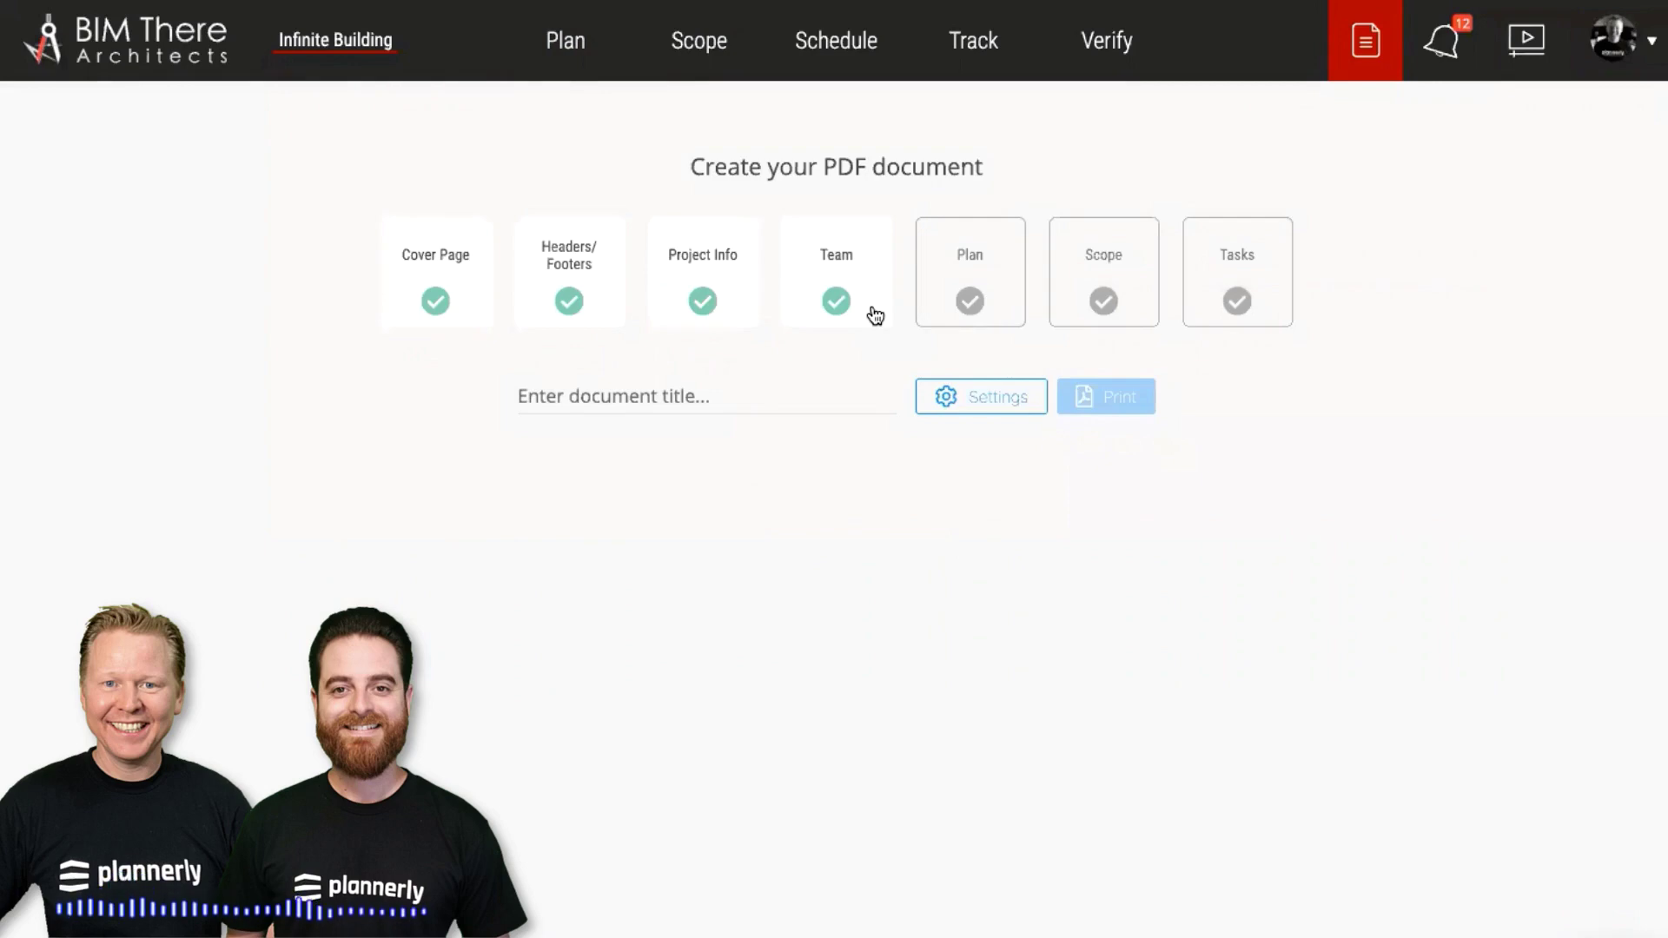
pyautogui.moveTo(949, 298)
pyautogui.click(951, 297)
# Start a custom cover with Project Cover Page.jpg as background and white title 'My BiM Execution Plan'
pyautogui.click(436, 342)
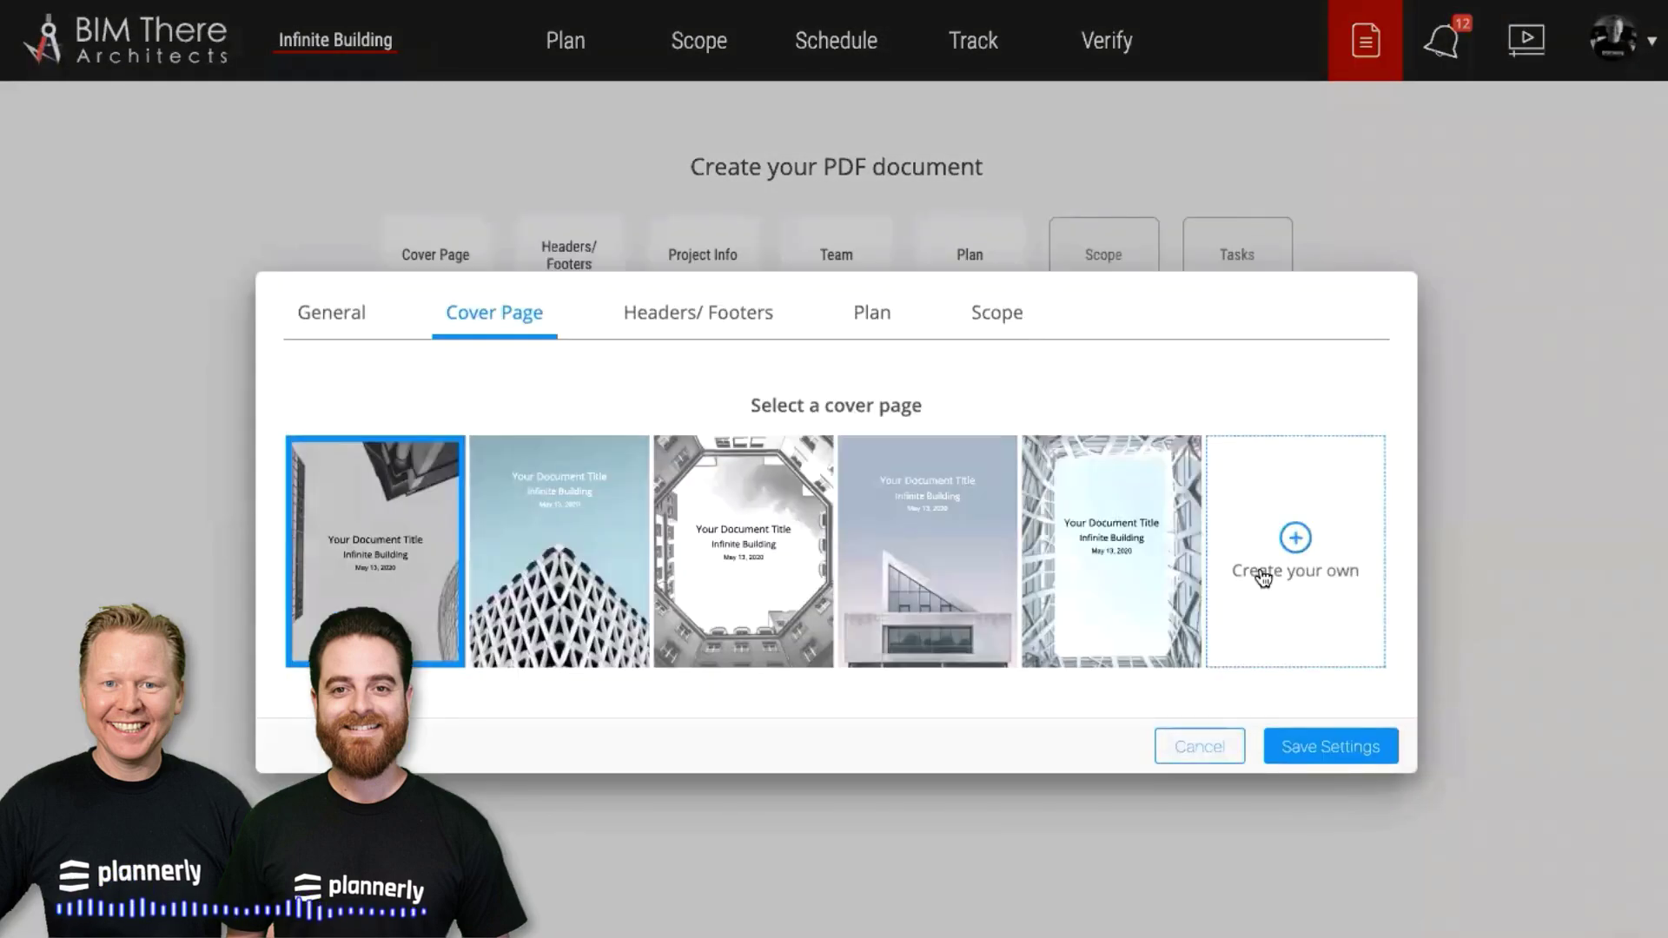
pyautogui.click(1312, 573)
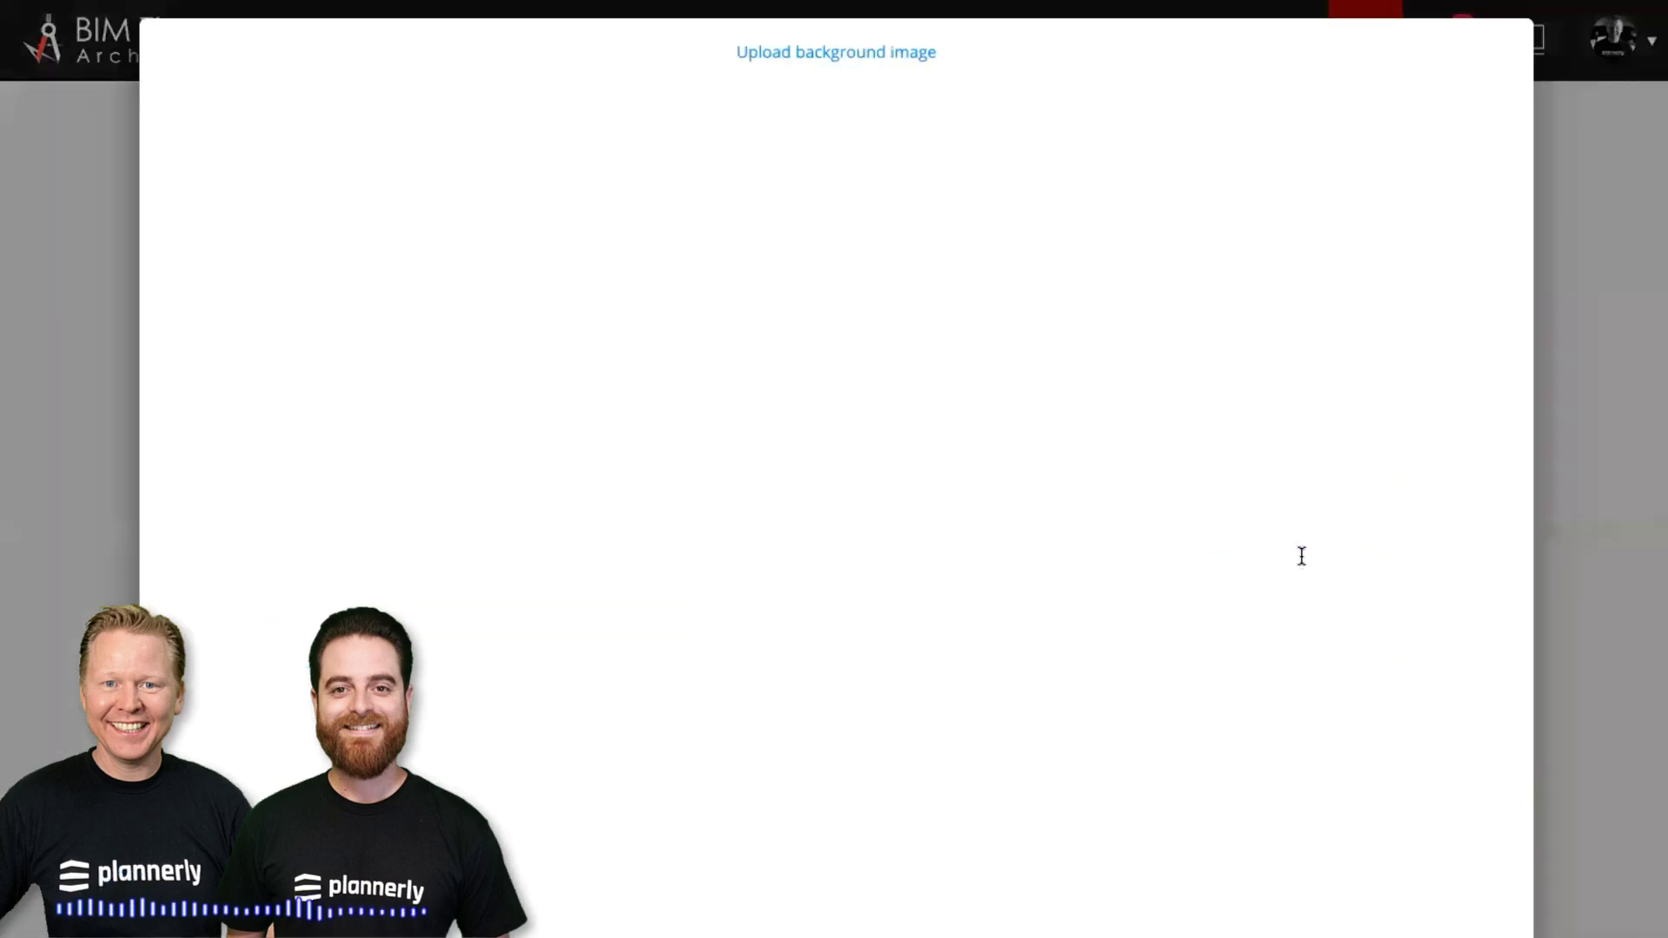
pyautogui.click(824, 54)
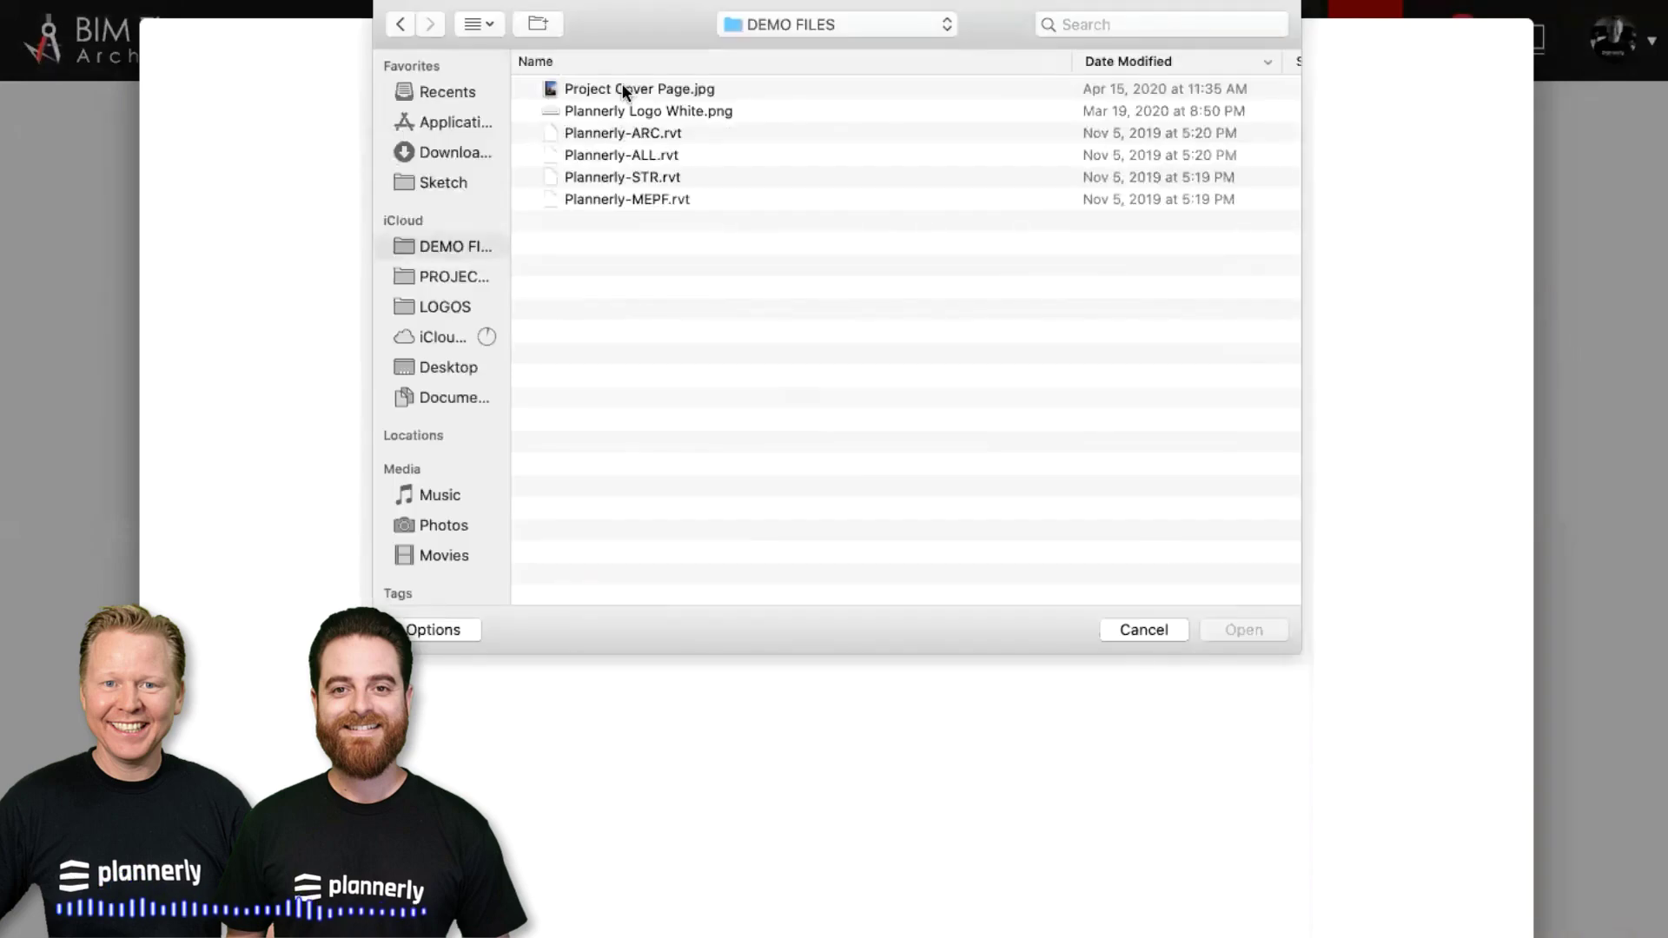
pyautogui.doubleClick(623, 89)
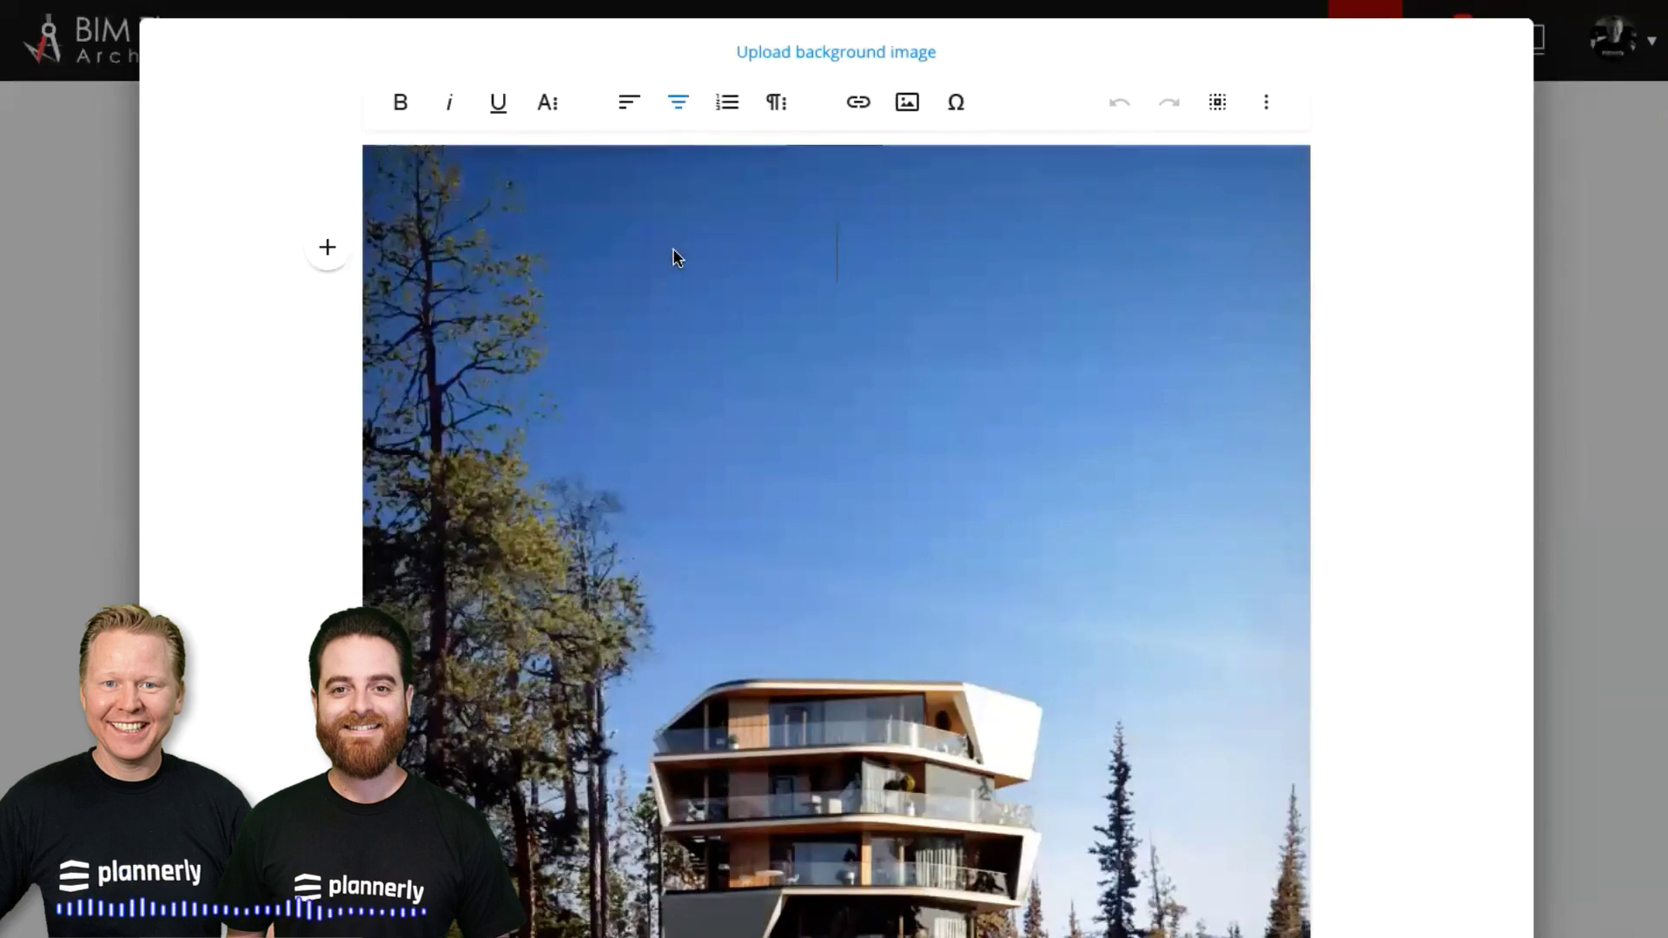
pyautogui.click(547, 102)
pyautogui.click(655, 159)
pyautogui.click(897, 296)
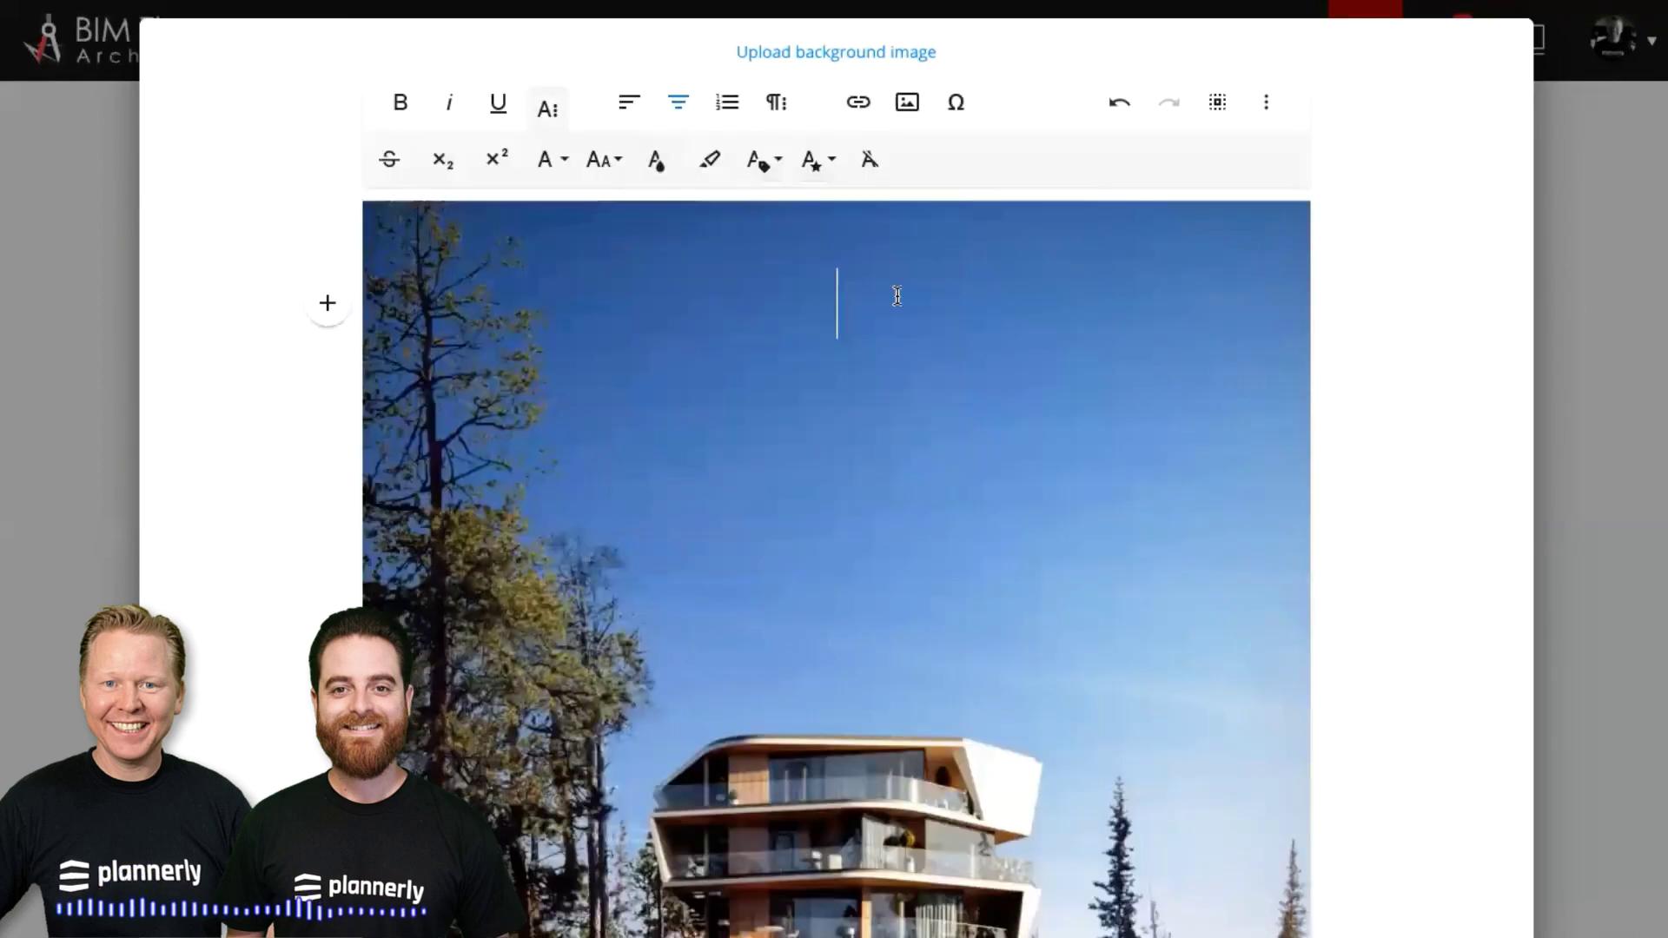
pyautogui.write('My Bi')
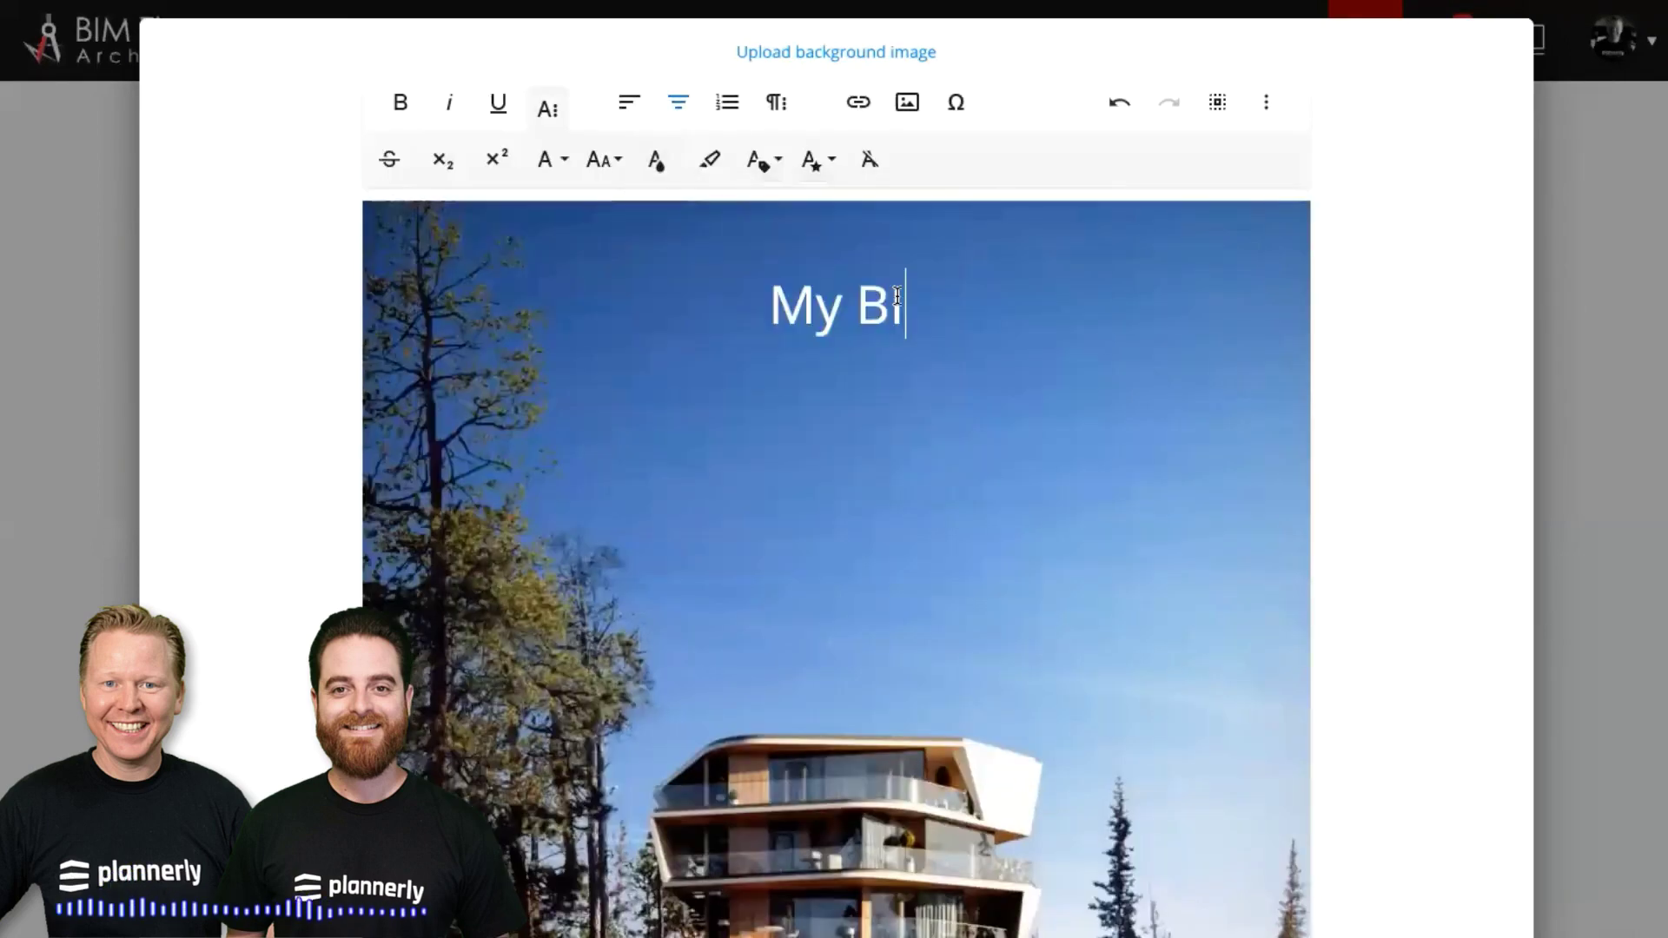
pyautogui.write('M Execution Pl')
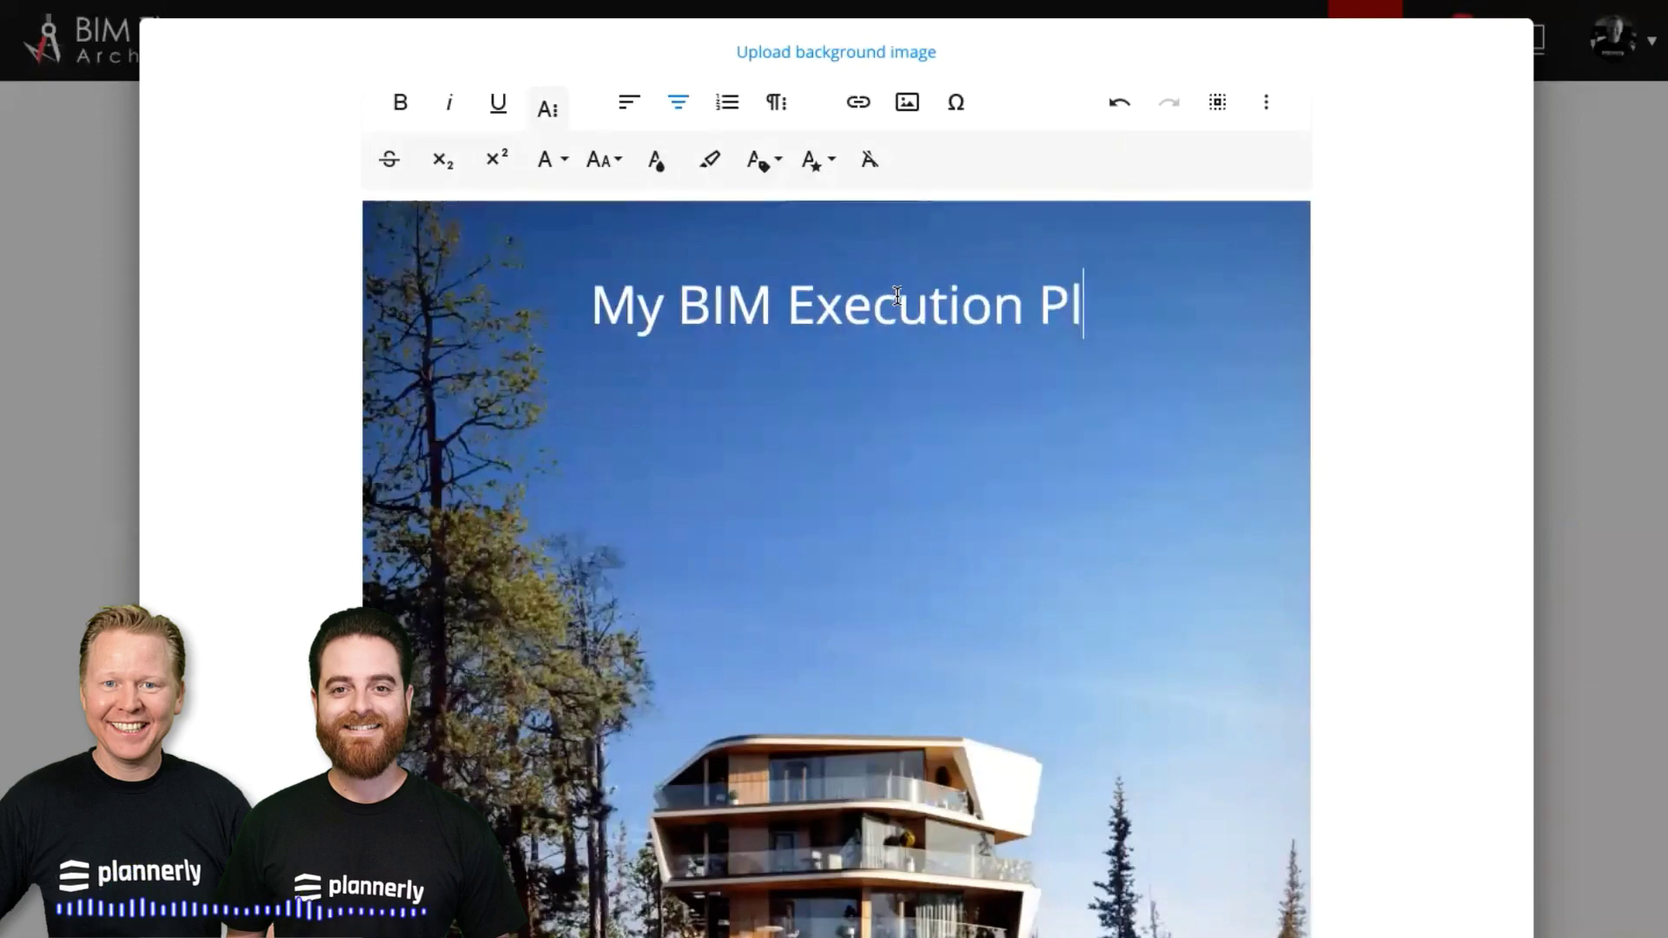
pyautogui.write('an')
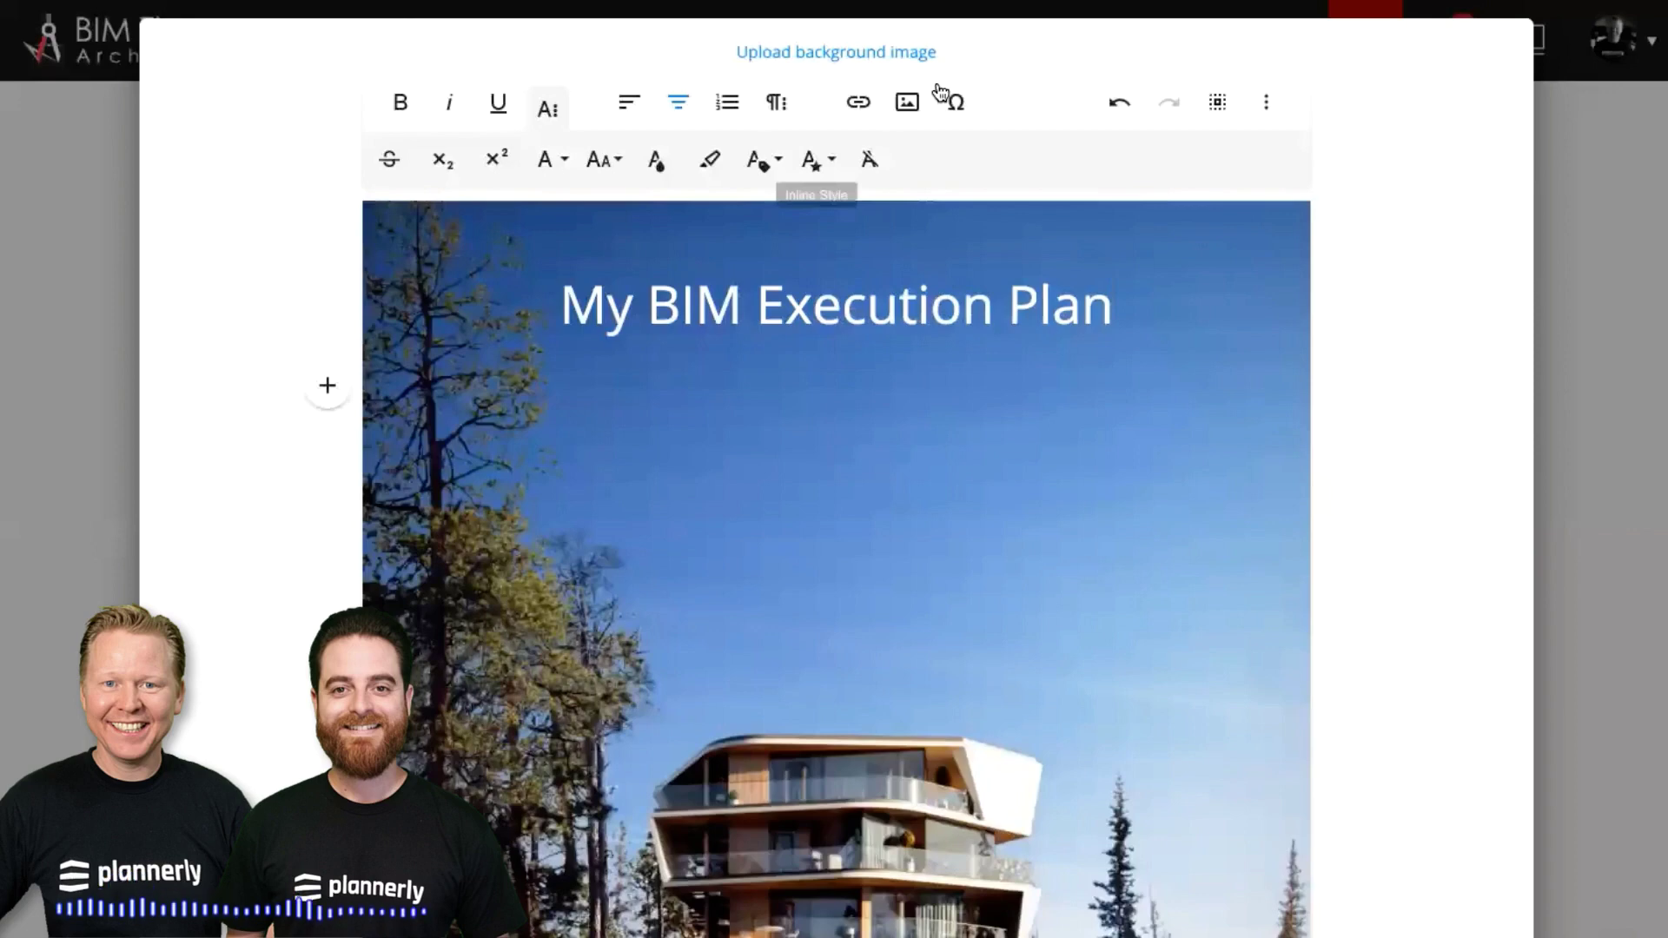
# Insert the white Plannerly logo on the cover and add space above the title
pyautogui.click(907, 102)
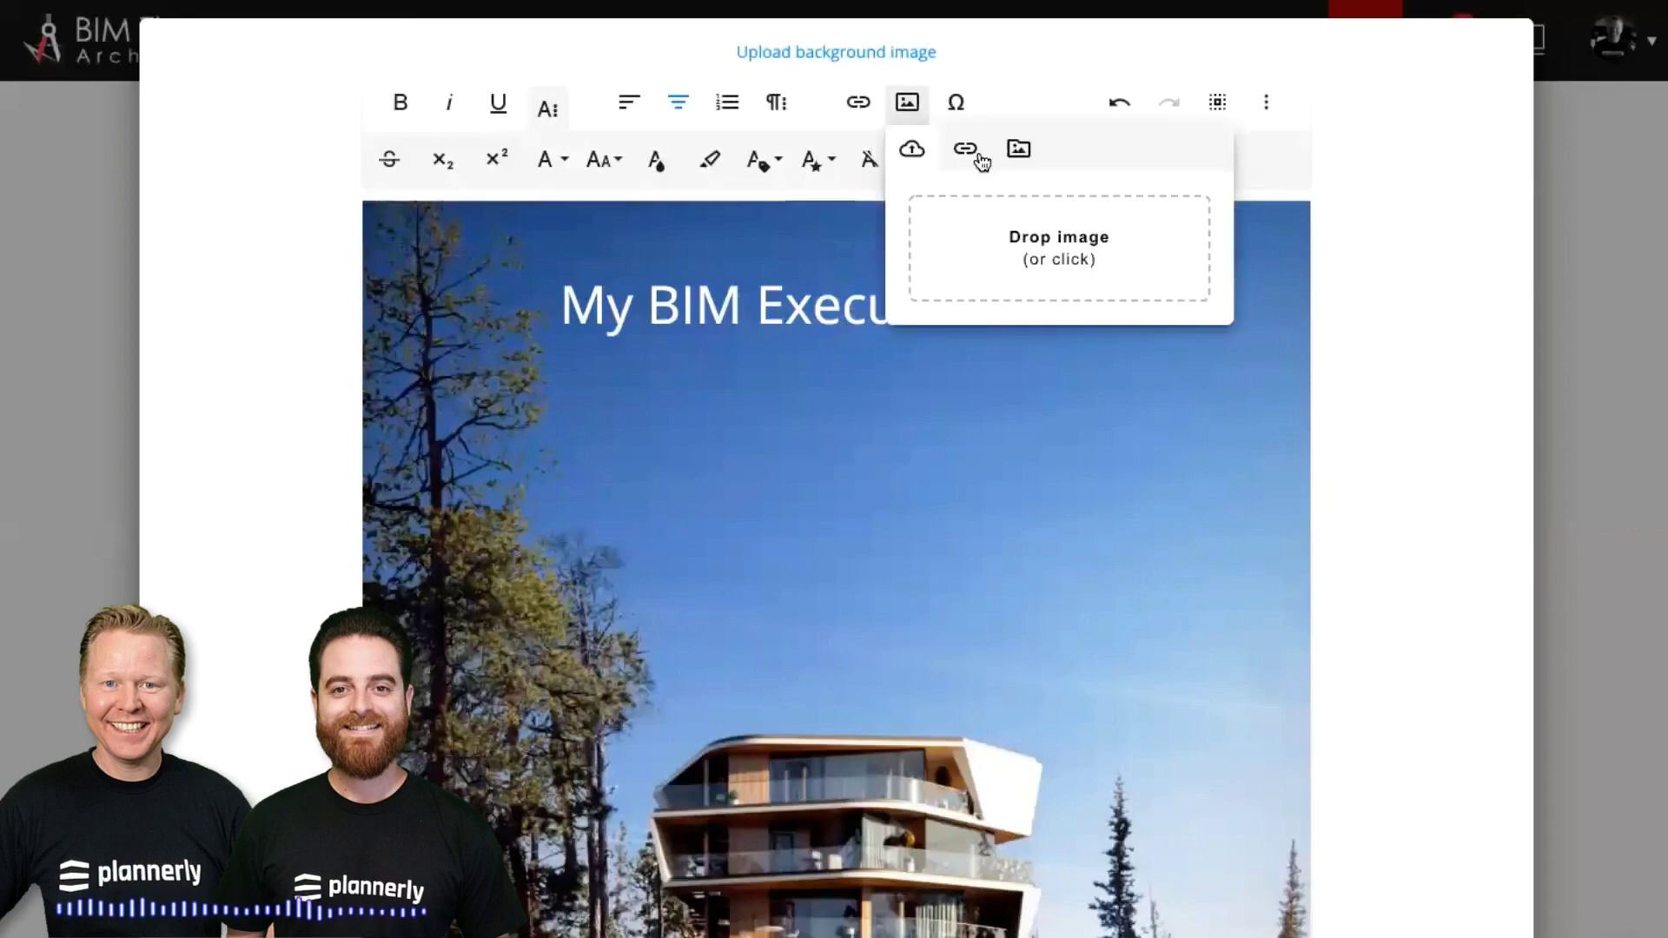
pyautogui.click(1031, 258)
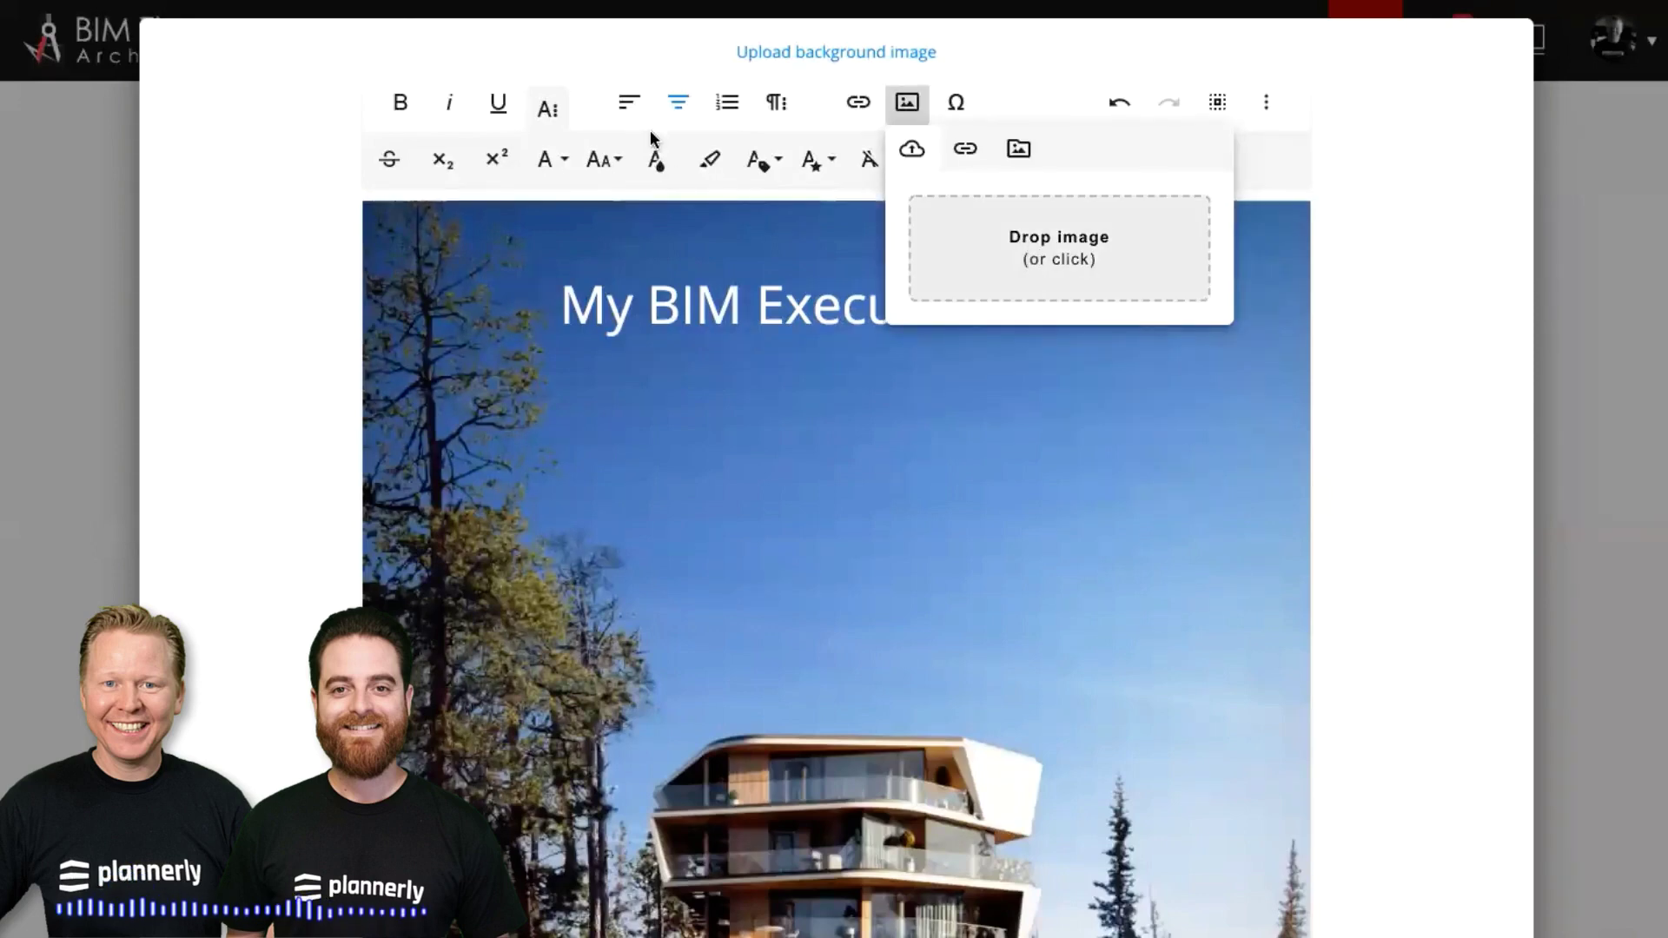
pyautogui.press('Down')
pyautogui.press('Down')
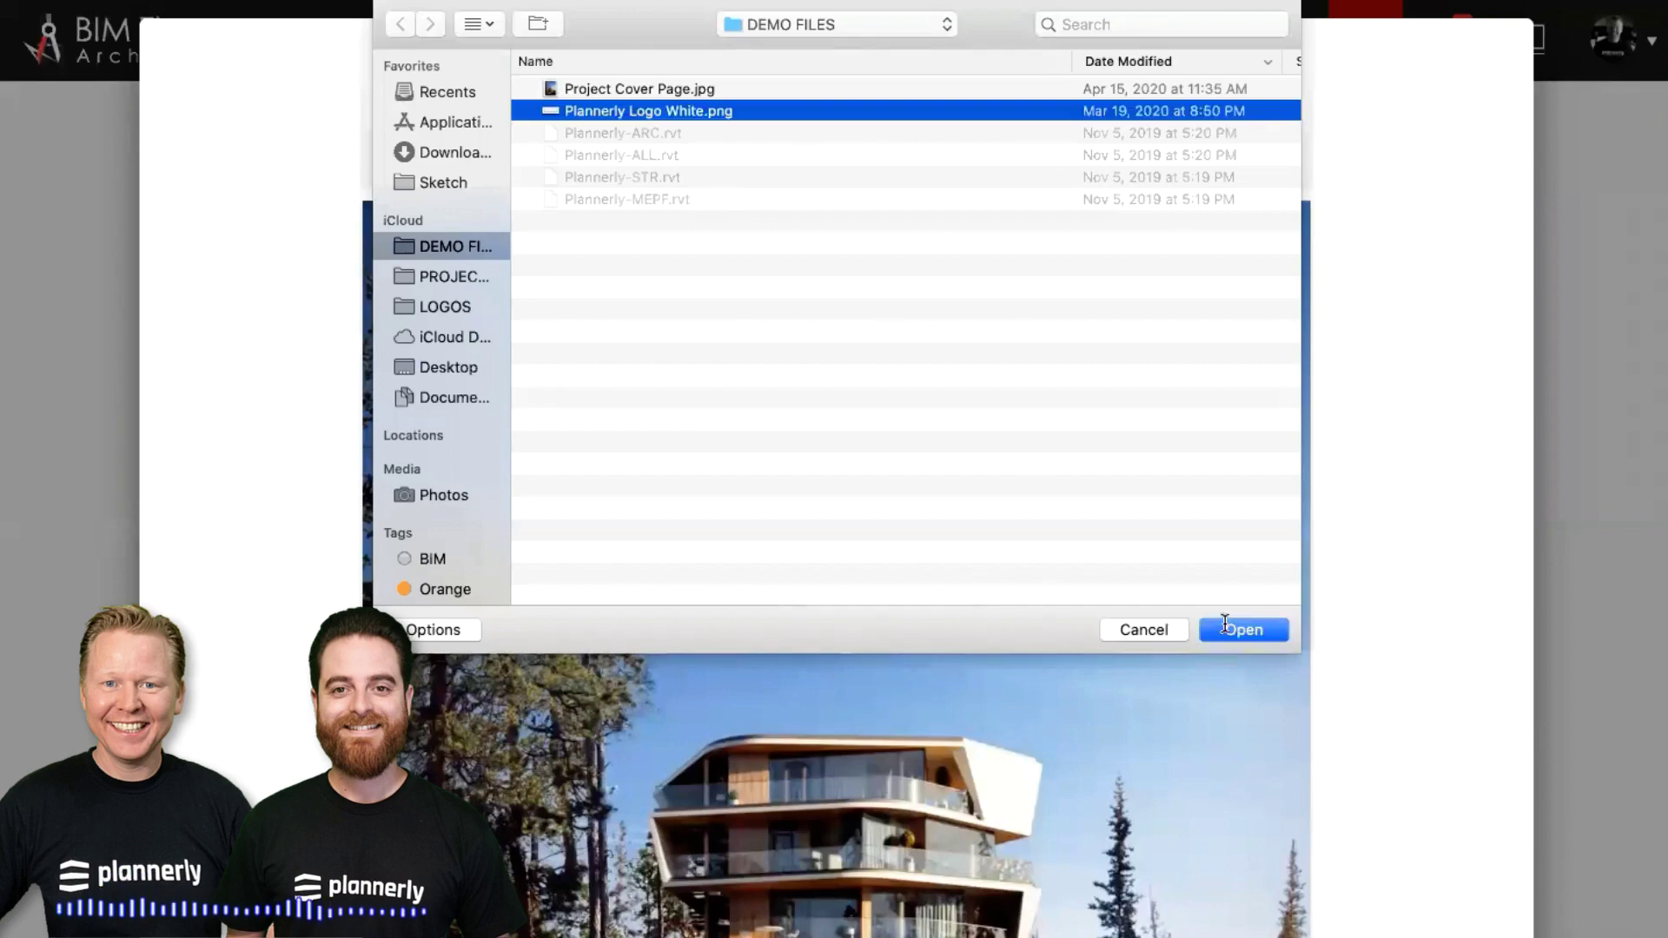
pyautogui.click(1233, 627)
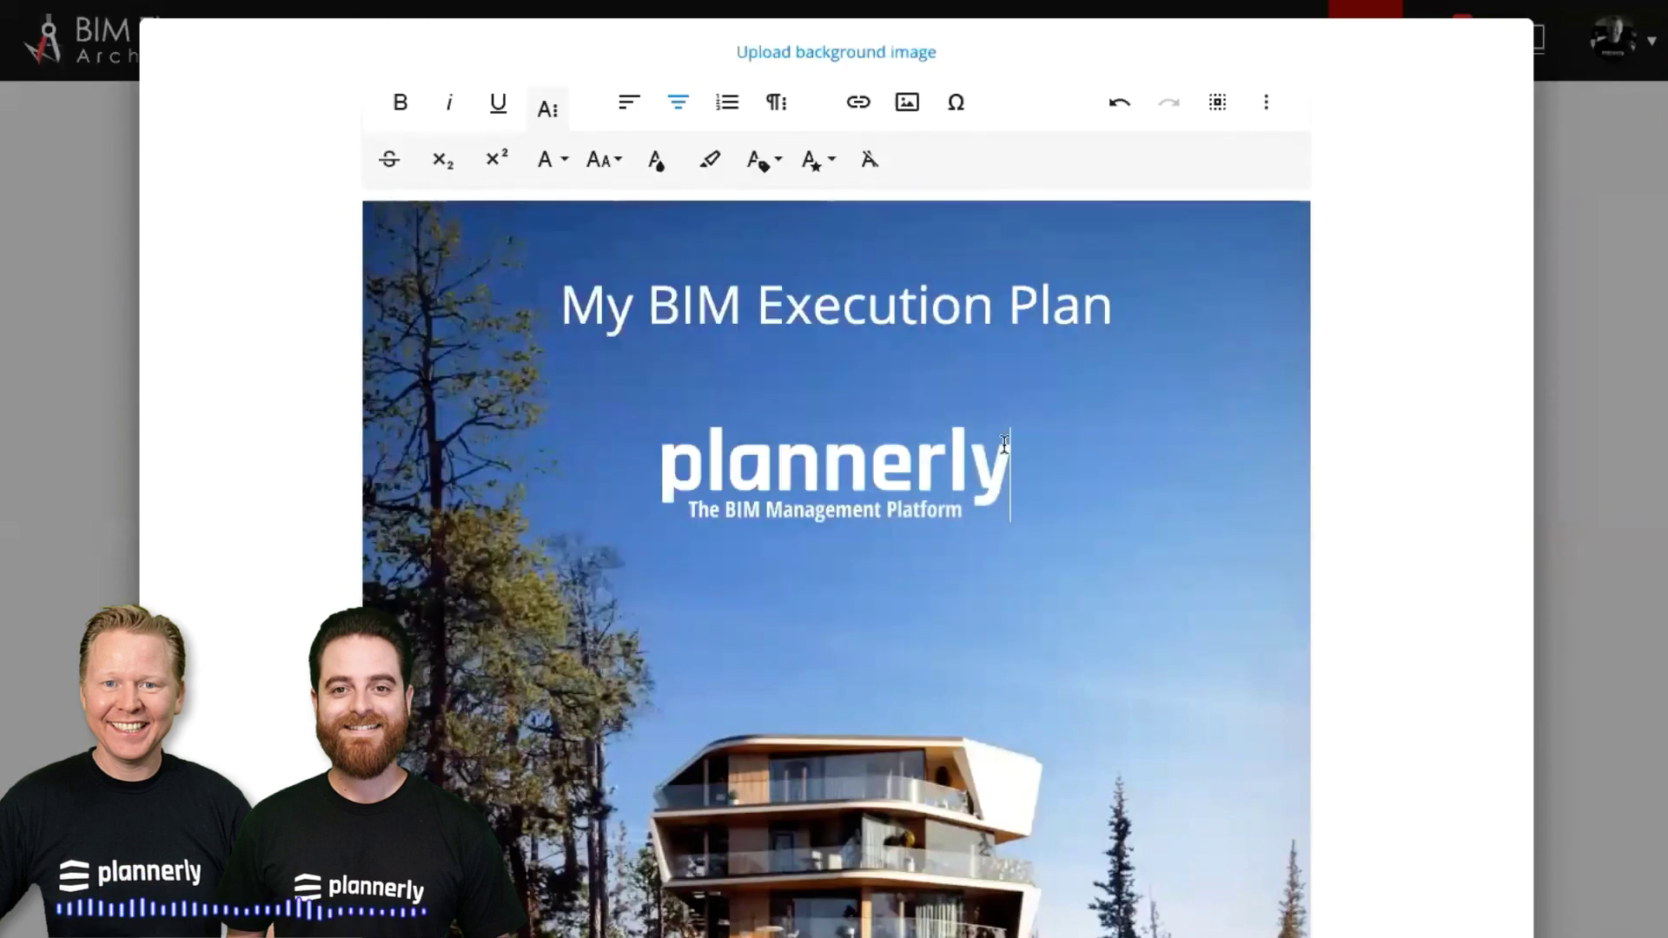
pyautogui.press('Return')
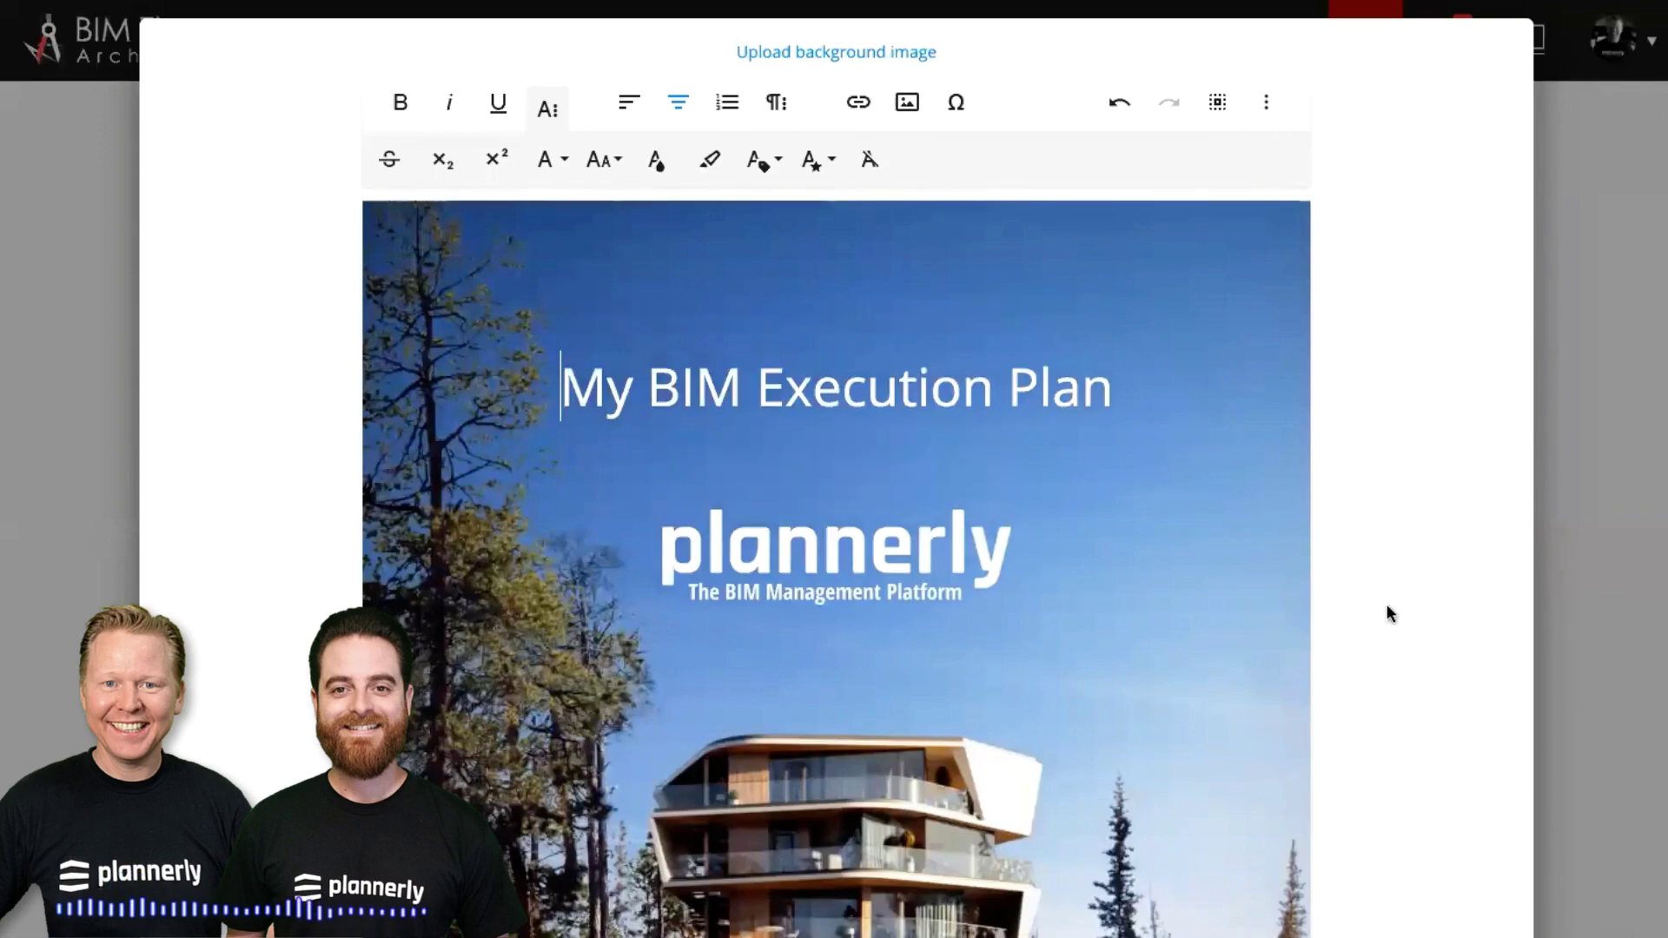
pyautogui.scroll(-2, 1387, 613)
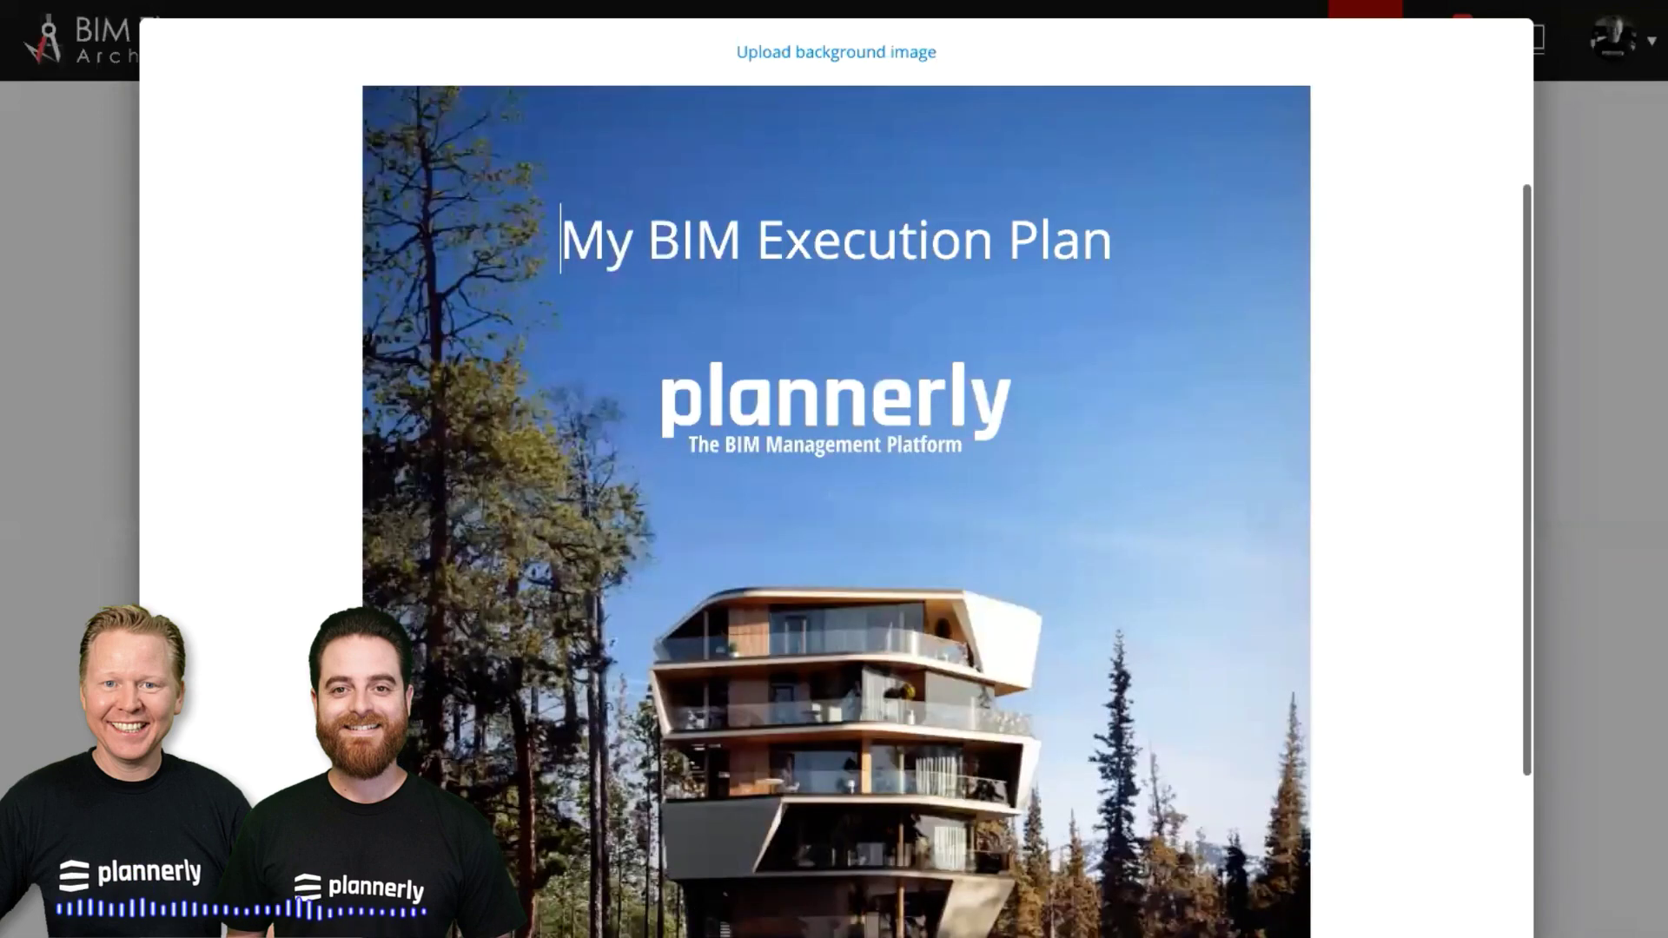
pyautogui.scroll(-1, 1360, 842)
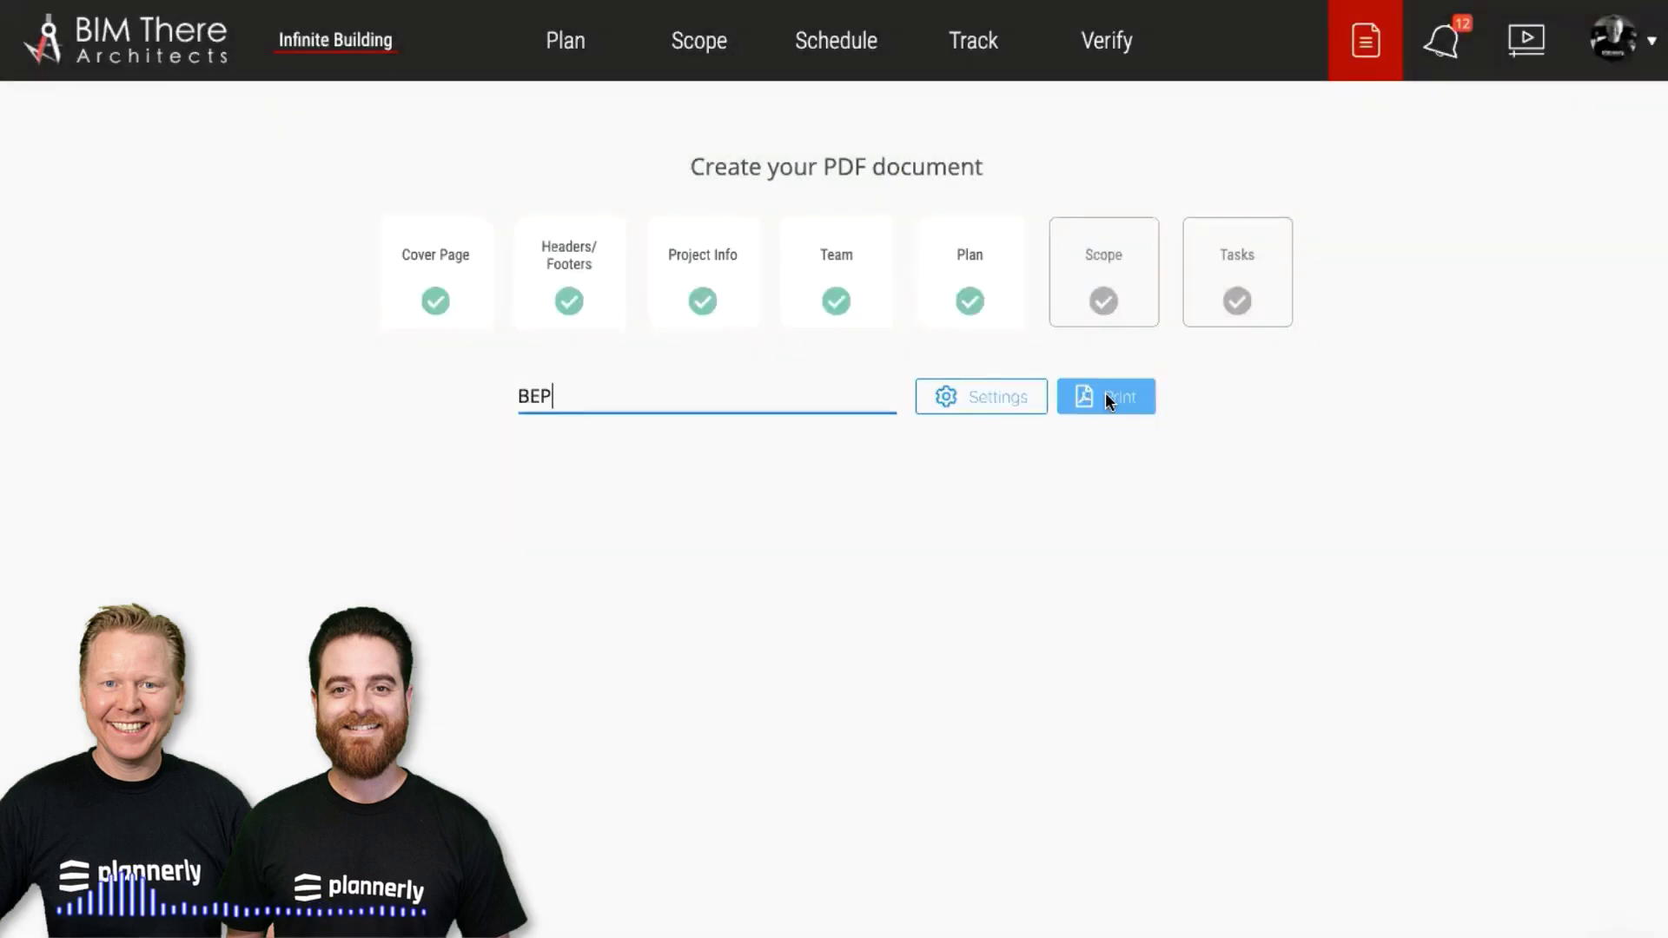
# Print the plan to PDF, then open the archived BEP file and scroll through its pages
pyautogui.click(1104, 398)
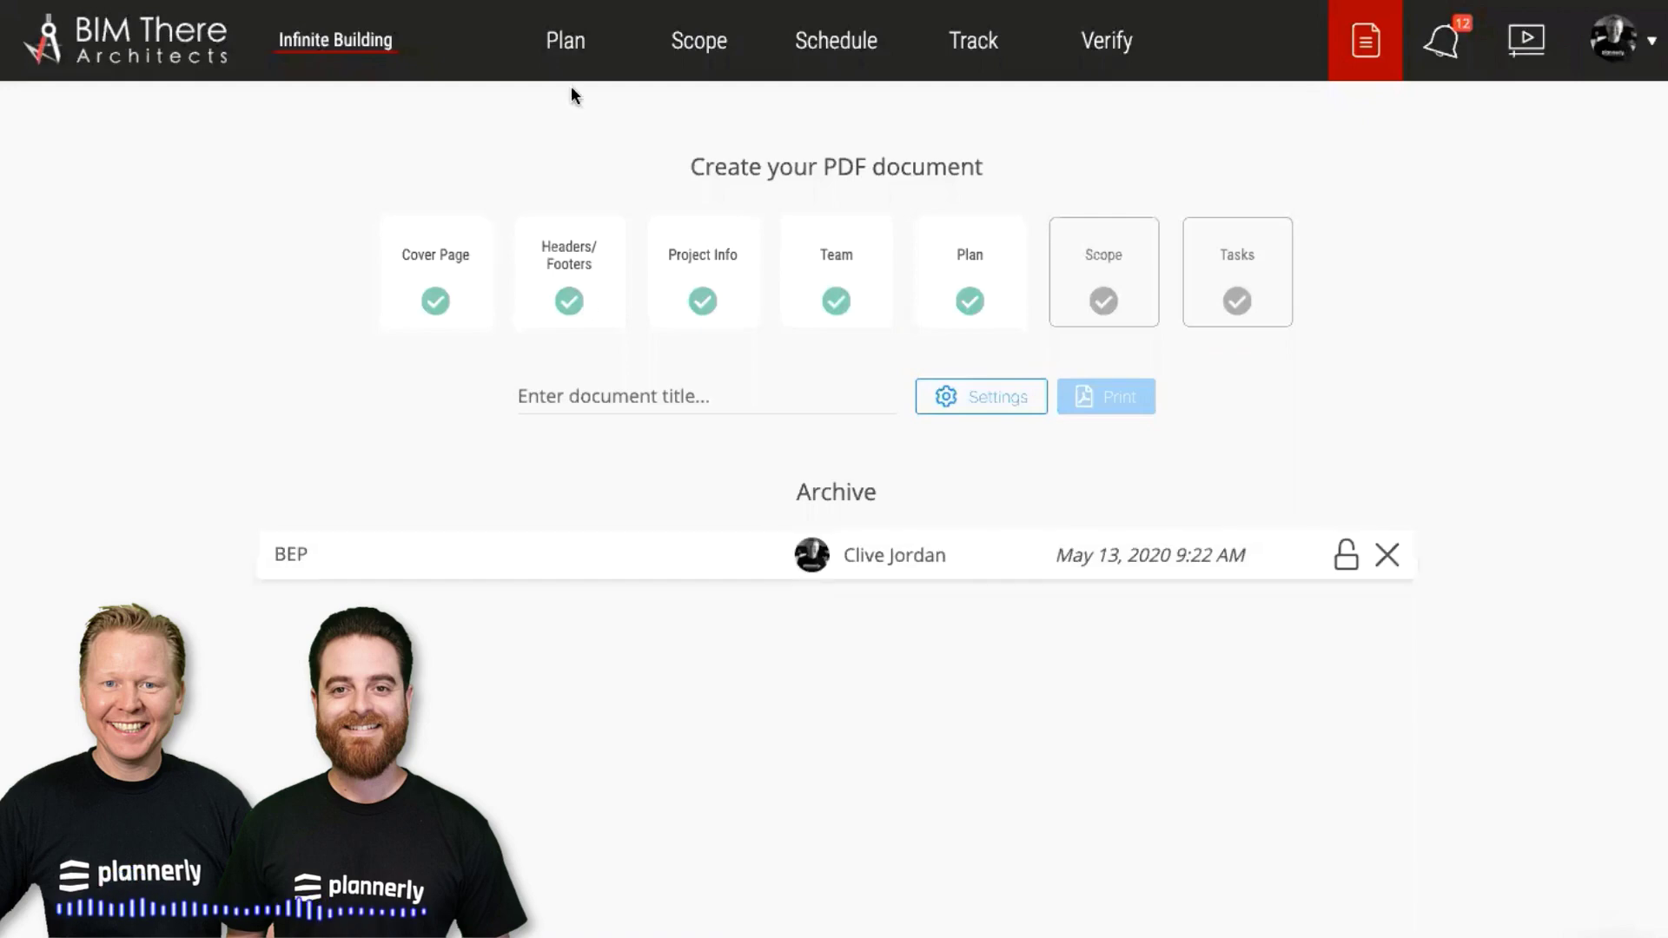
pyautogui.click(626, 557)
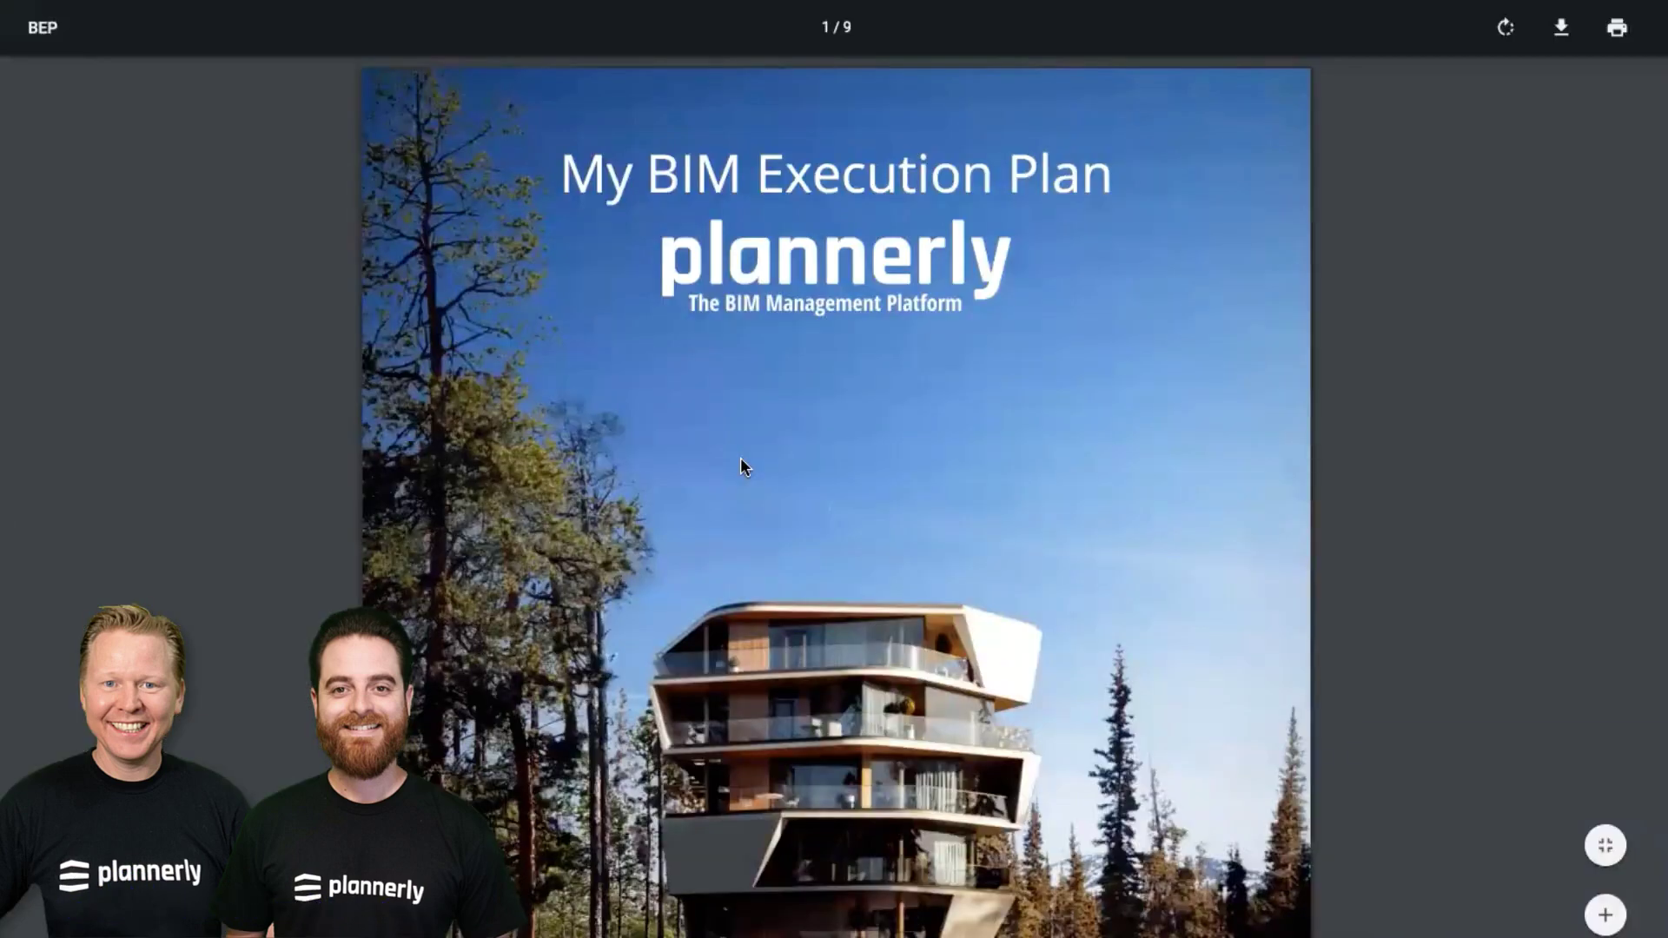
pyautogui.scroll(-10, 740, 457)
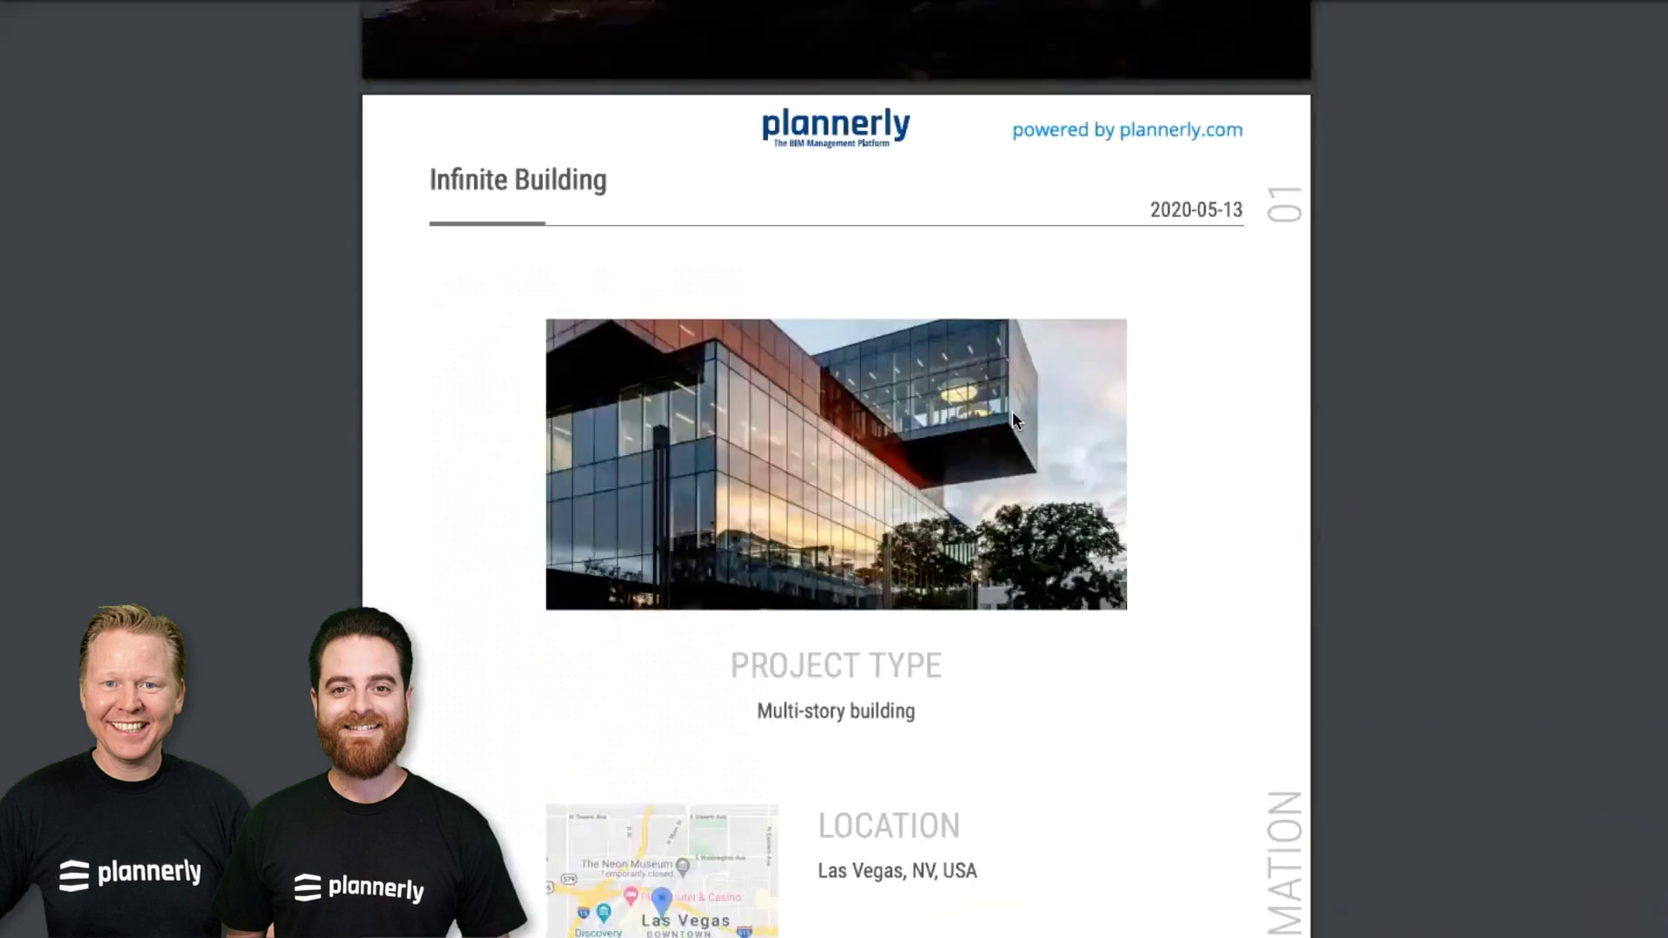
pyautogui.scroll(-1, 1014, 420)
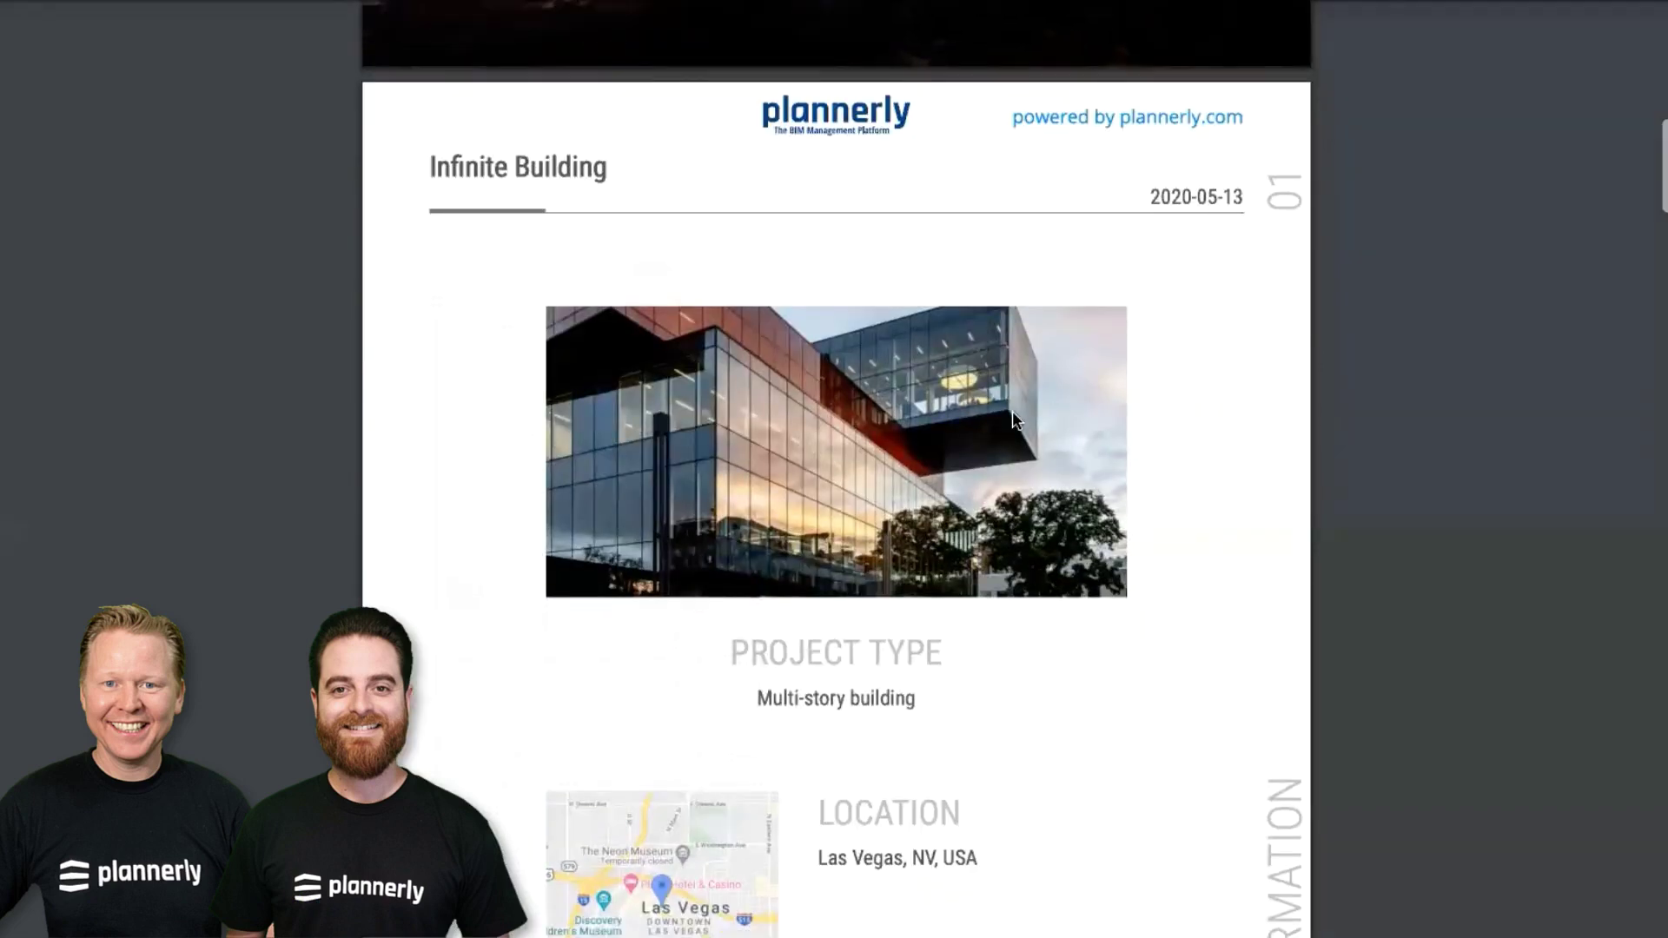
pyautogui.scroll(-10, 1013, 412)
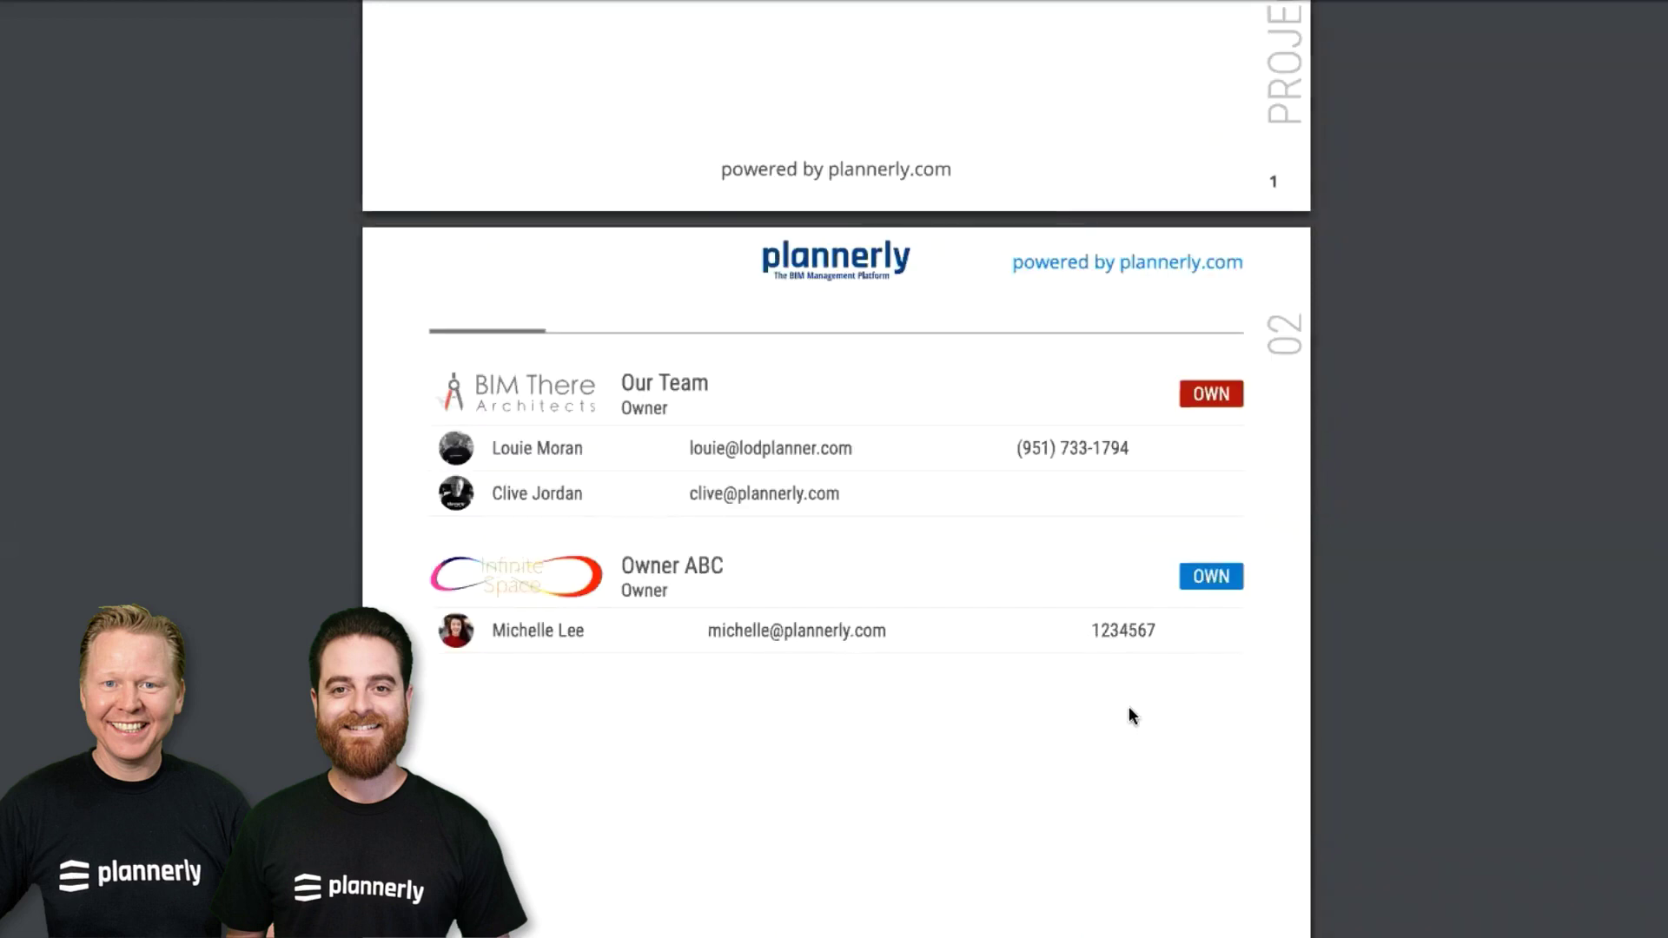
pyautogui.scroll(-5, 1130, 708)
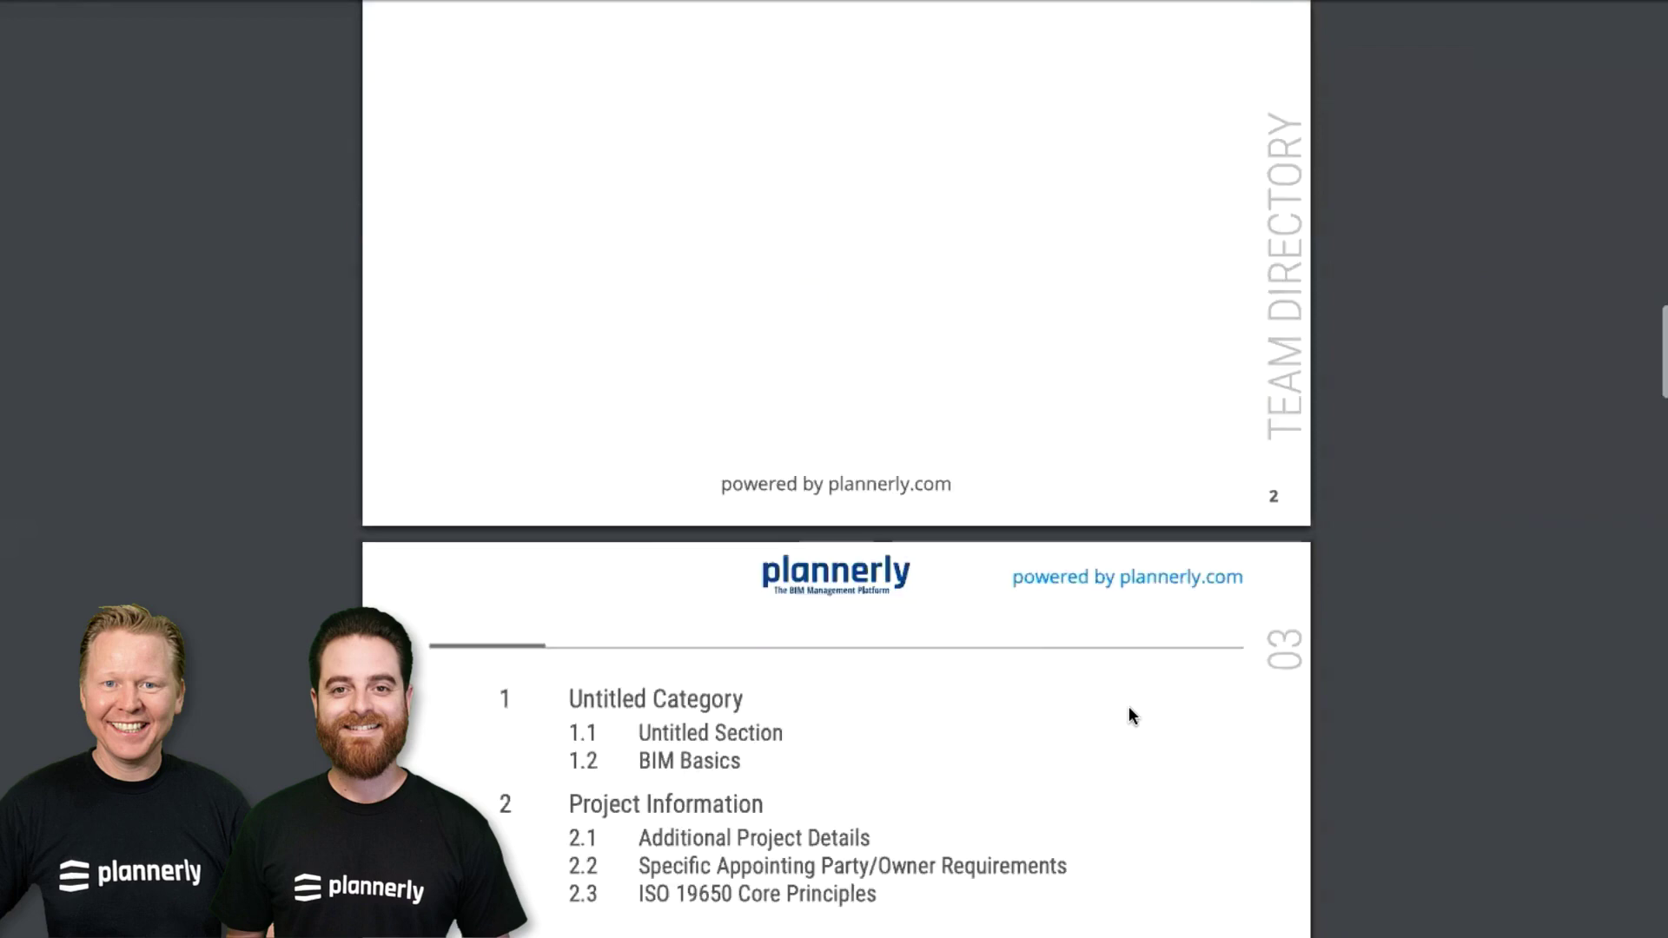
pyautogui.scroll(-4, 1129, 714)
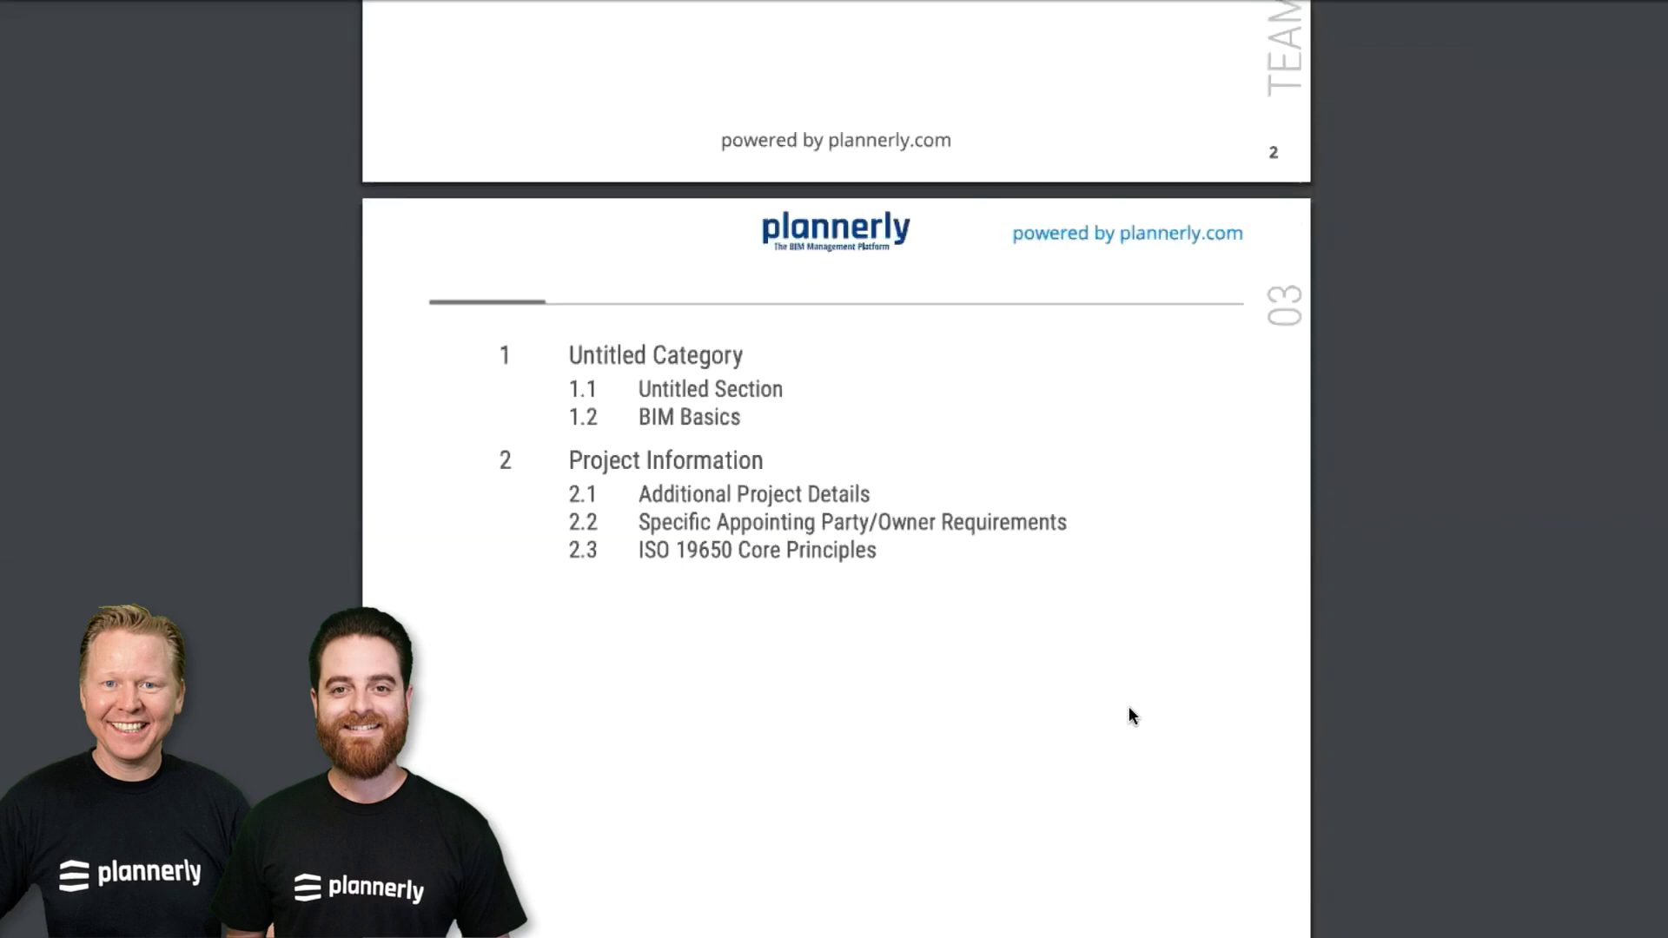
pyautogui.scroll(-1, 1129, 709)
pyautogui.scroll(-20, 1128, 715)
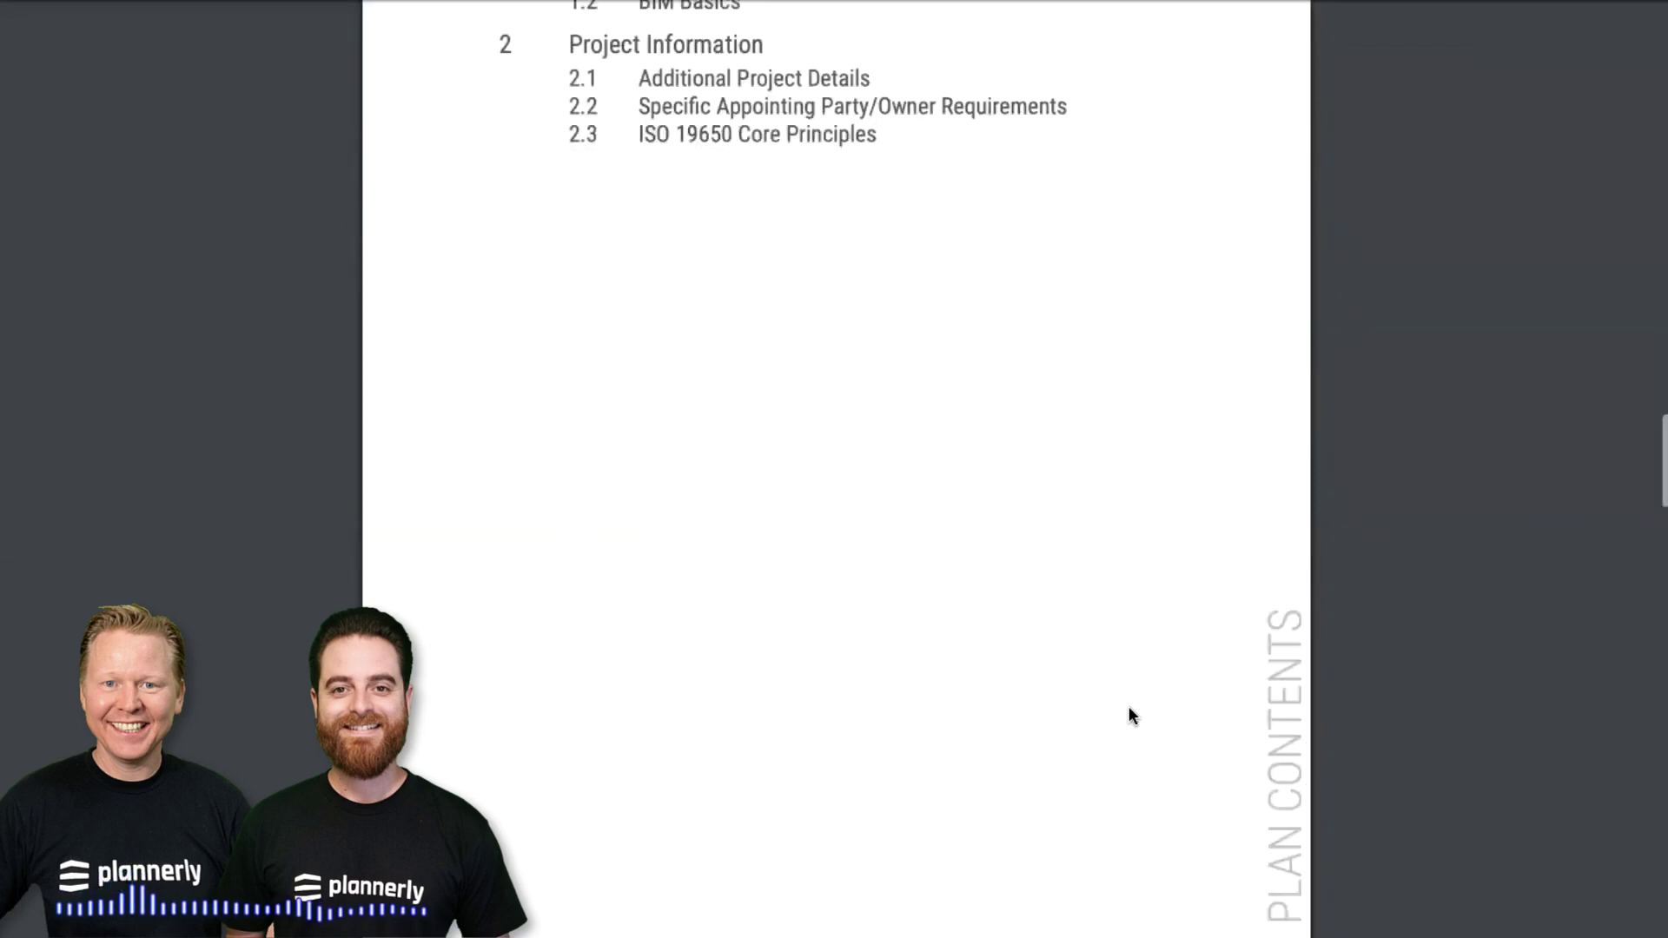
pyautogui.scroll(-10, 1128, 711)
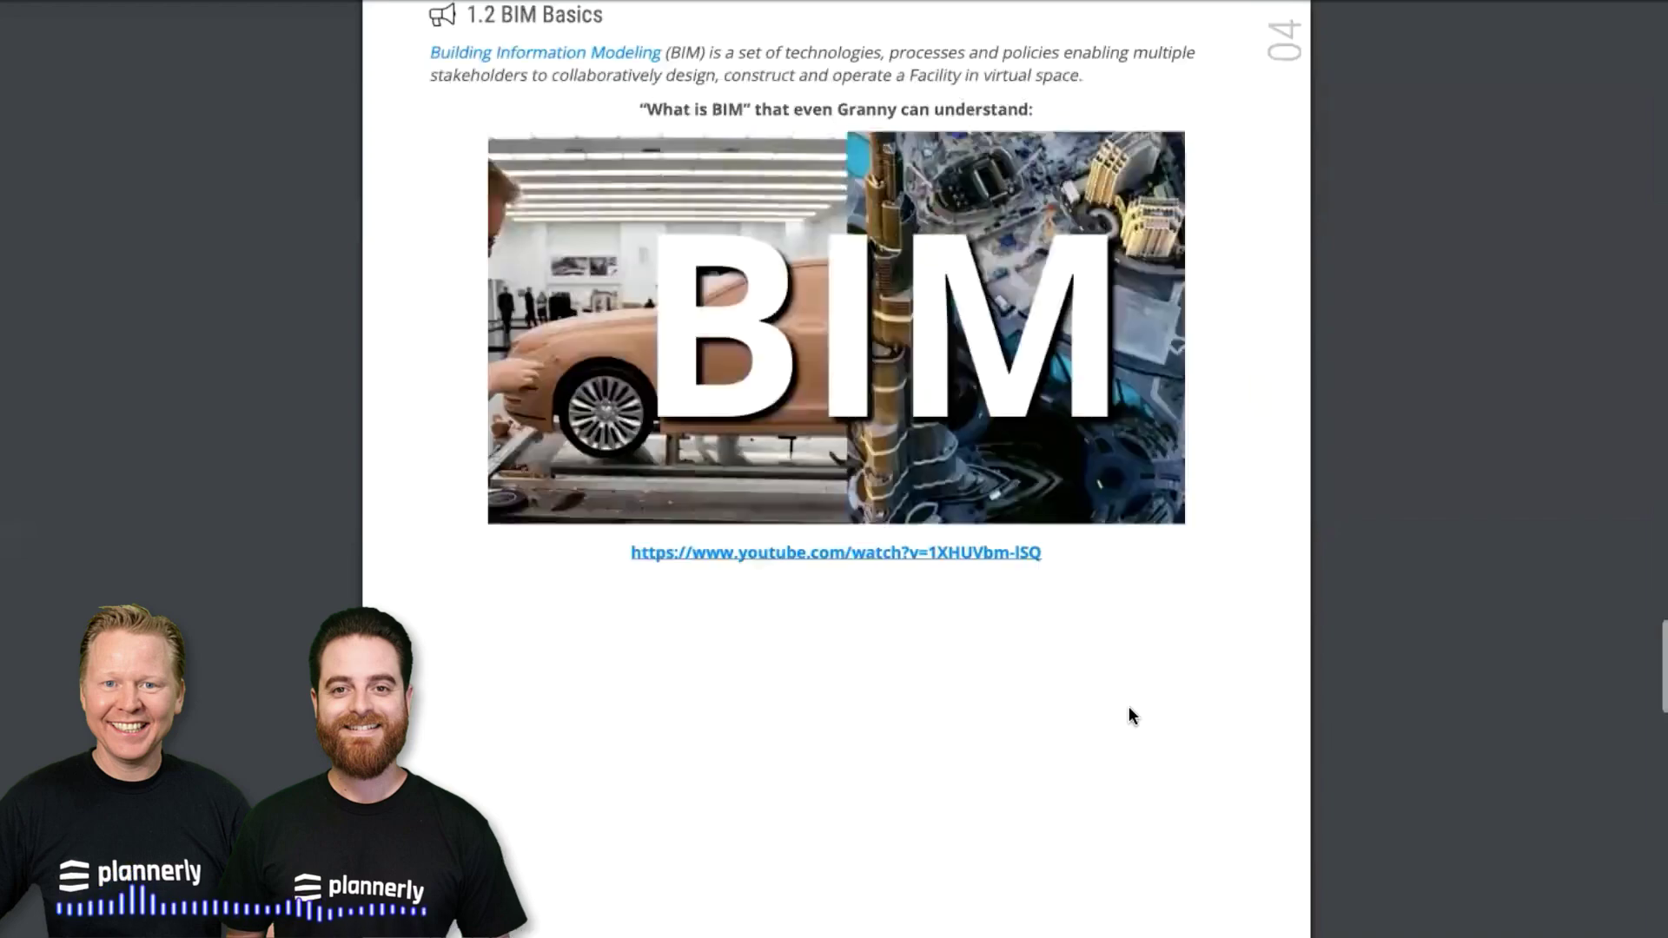
pyautogui.scroll(1, 916, 741)
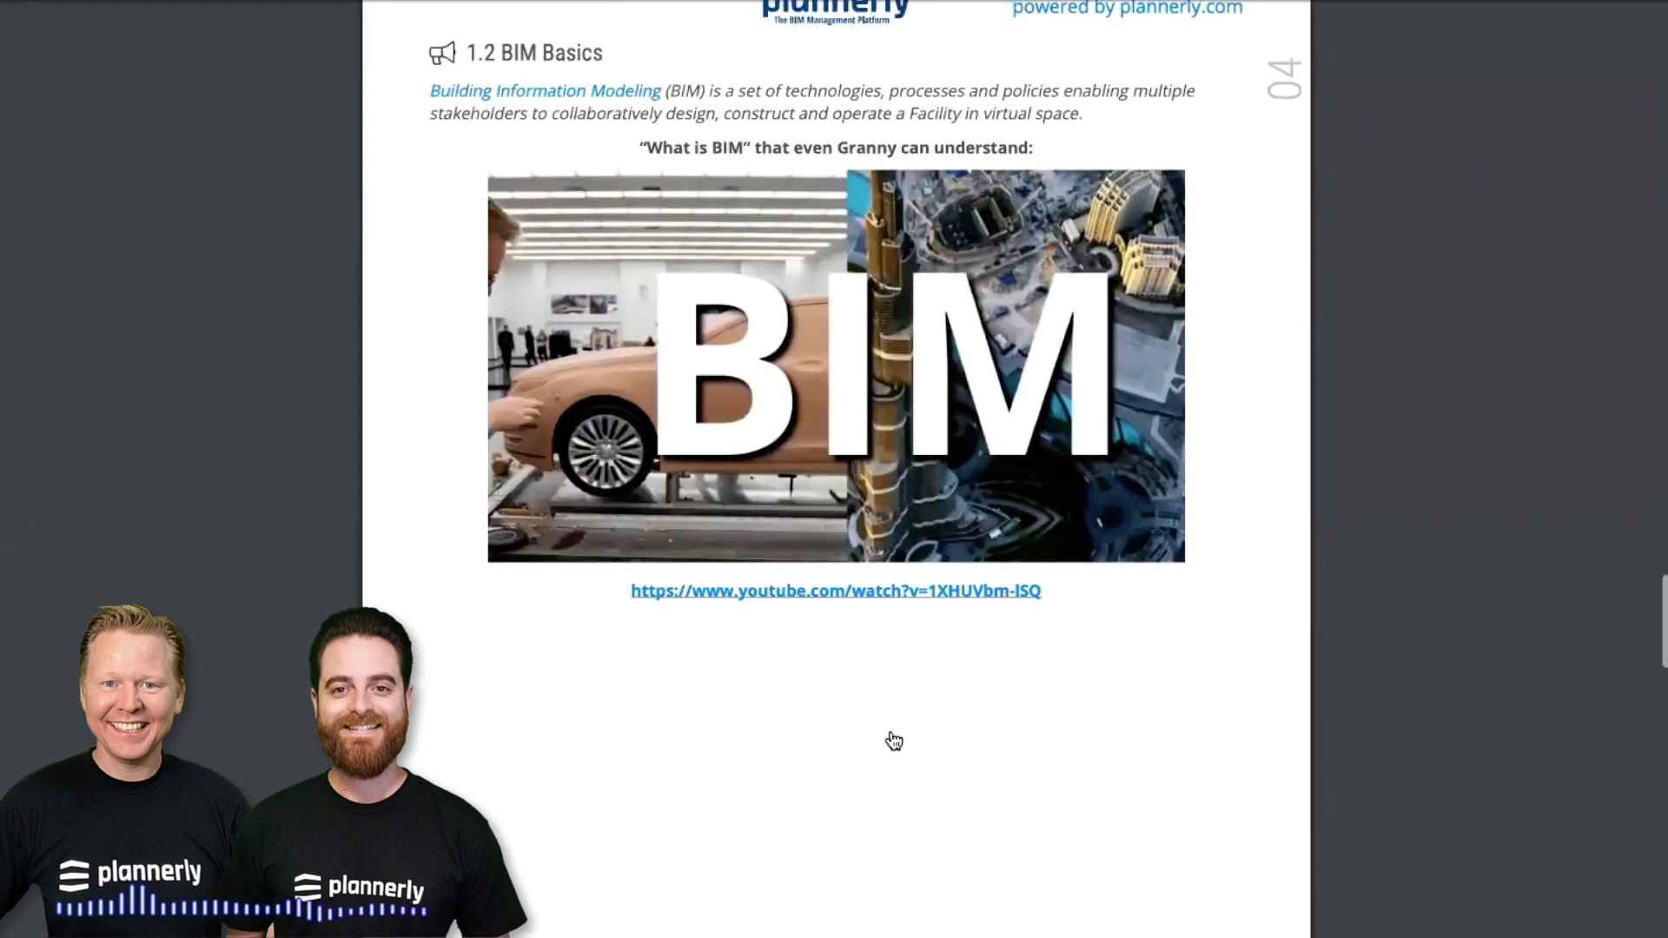
pyautogui.scroll(6, 893, 741)
pyautogui.scroll(-15, 894, 740)
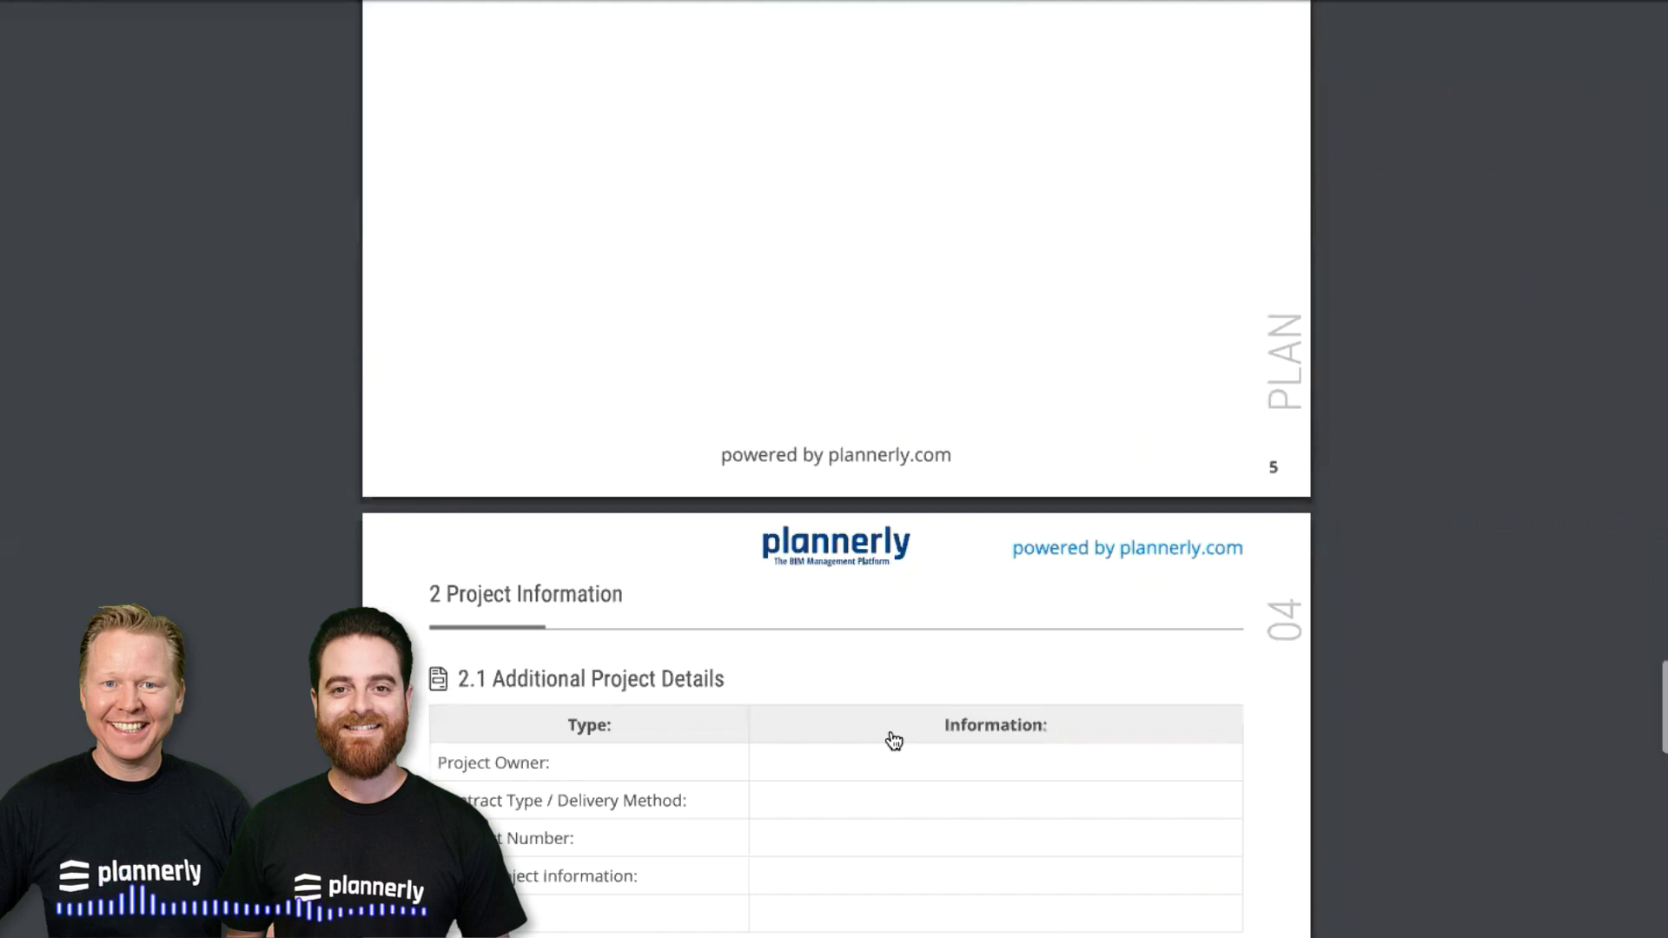
pyautogui.scroll(-20, 894, 741)
pyautogui.scroll(2, 893, 741)
pyautogui.scroll(7, 894, 740)
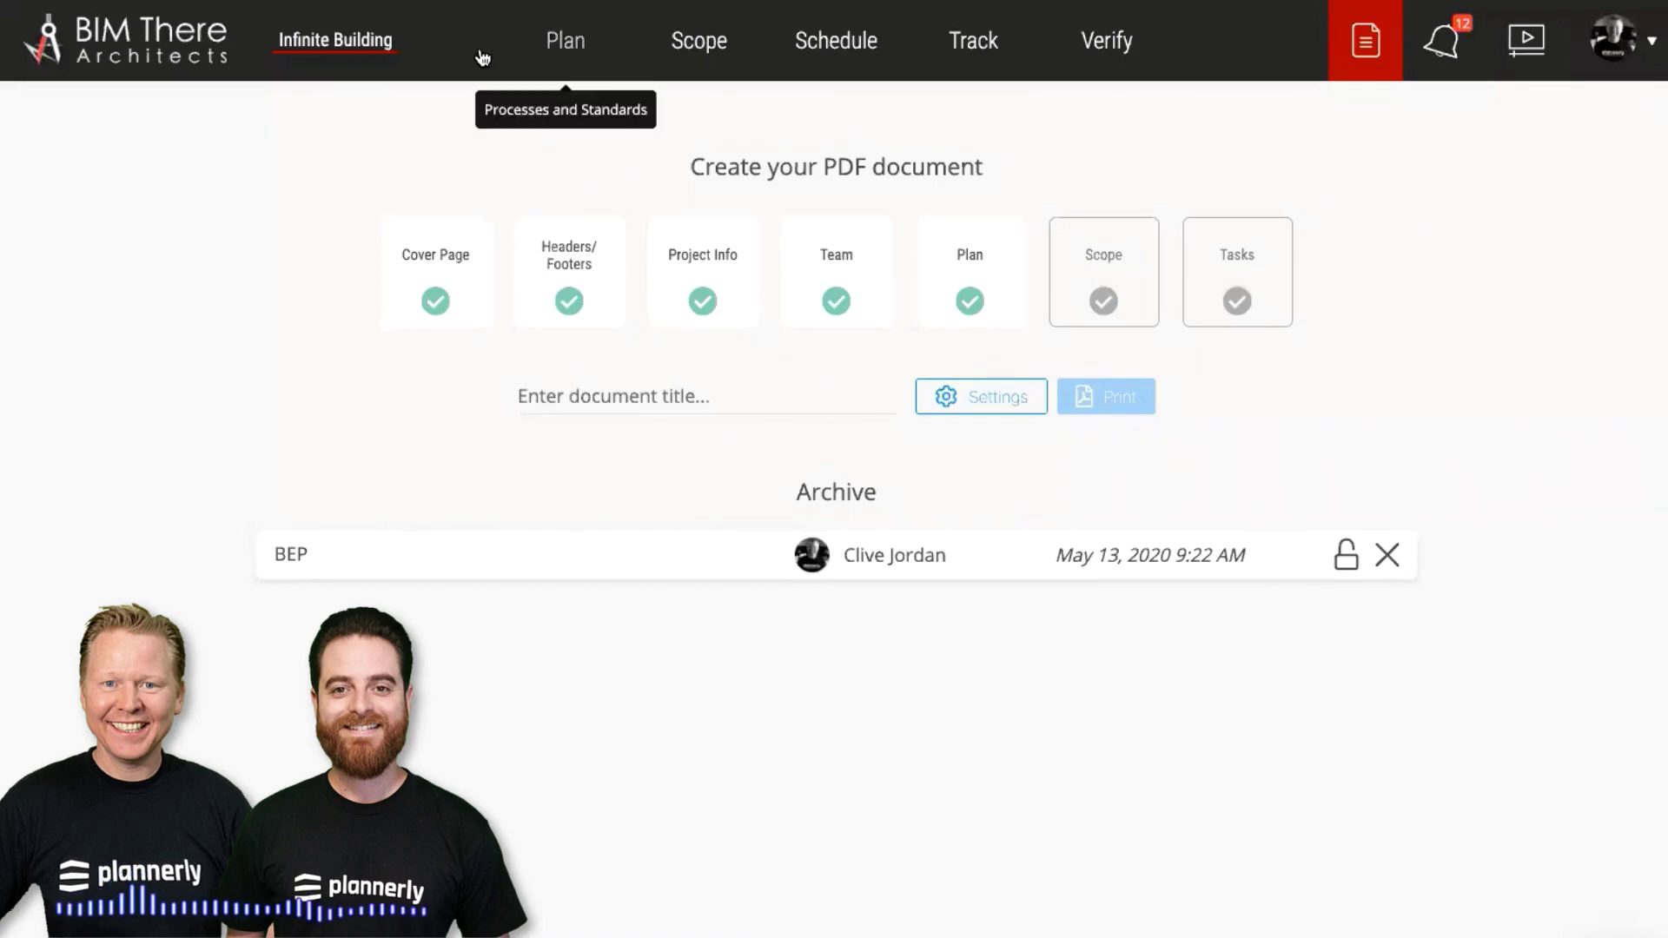
# Go to the Infinite Building Plan, briefly expanding section 1.1 and viewing the Templates library
pyautogui.click(350, 55)
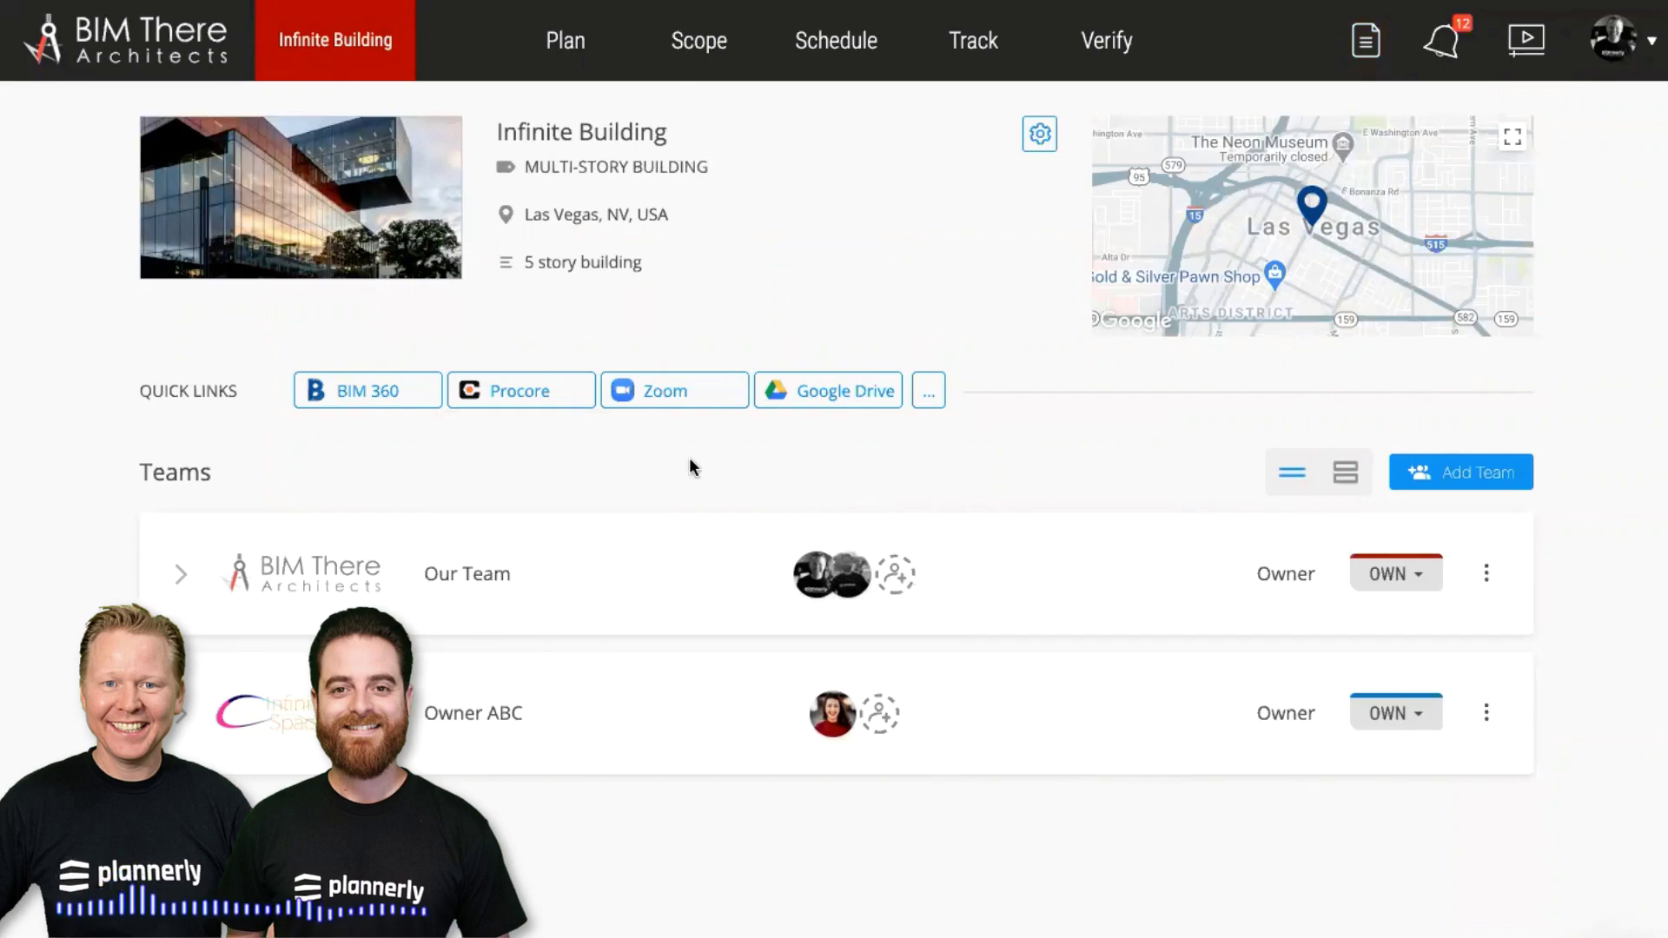
pyautogui.click(576, 53)
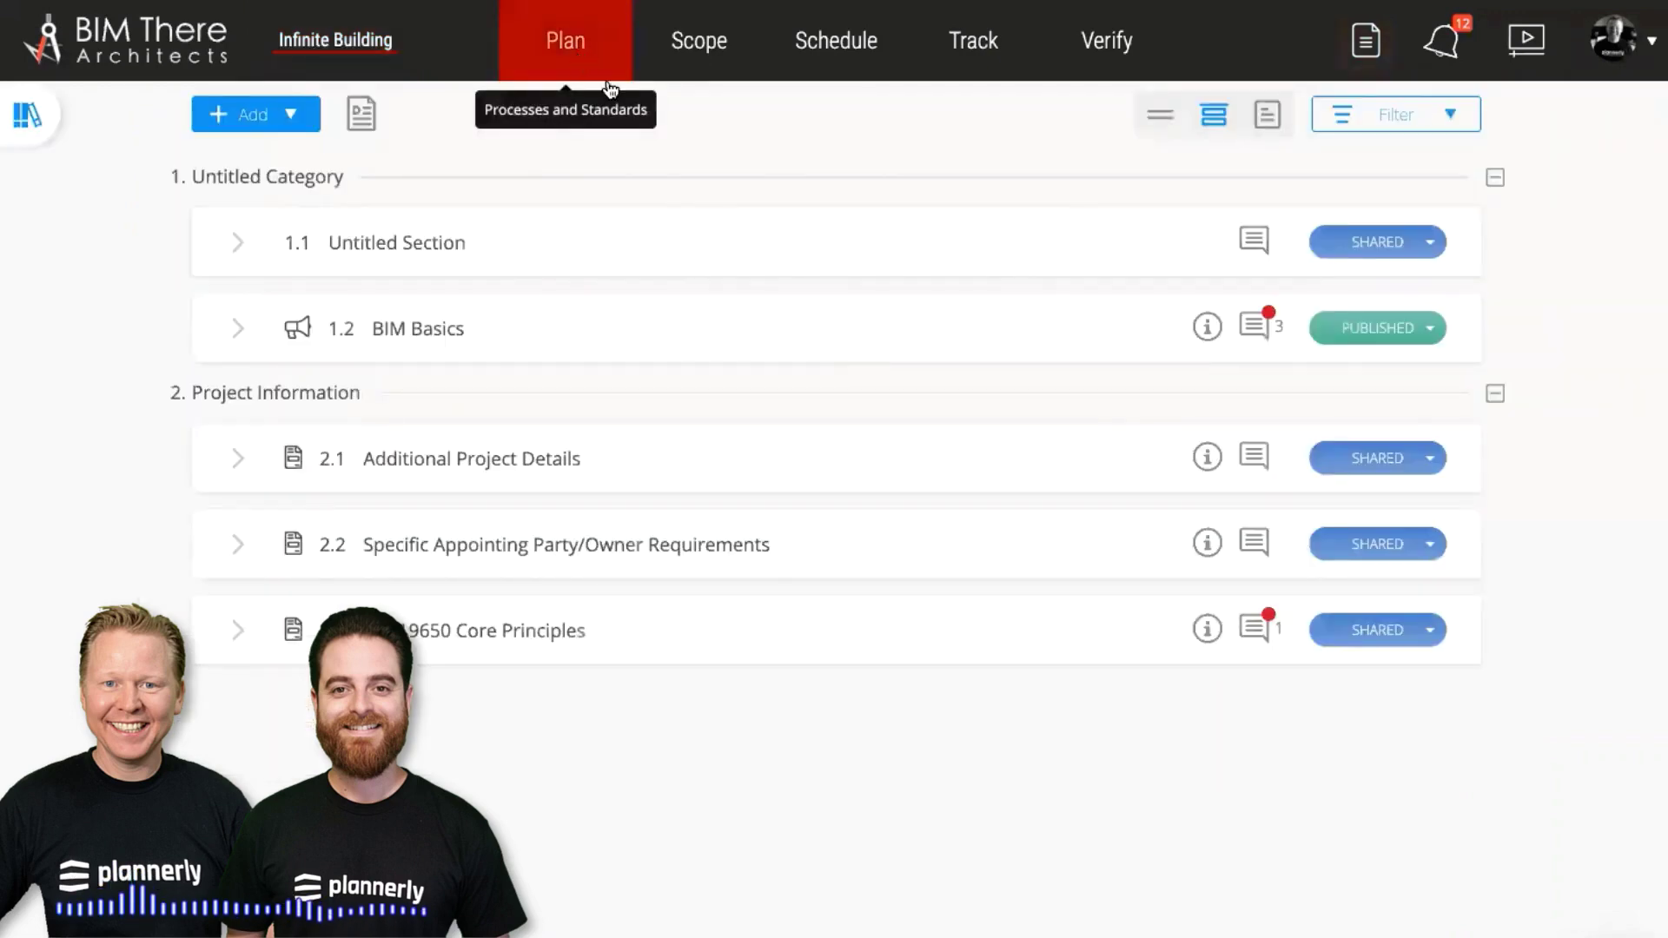
pyautogui.click(791, 251)
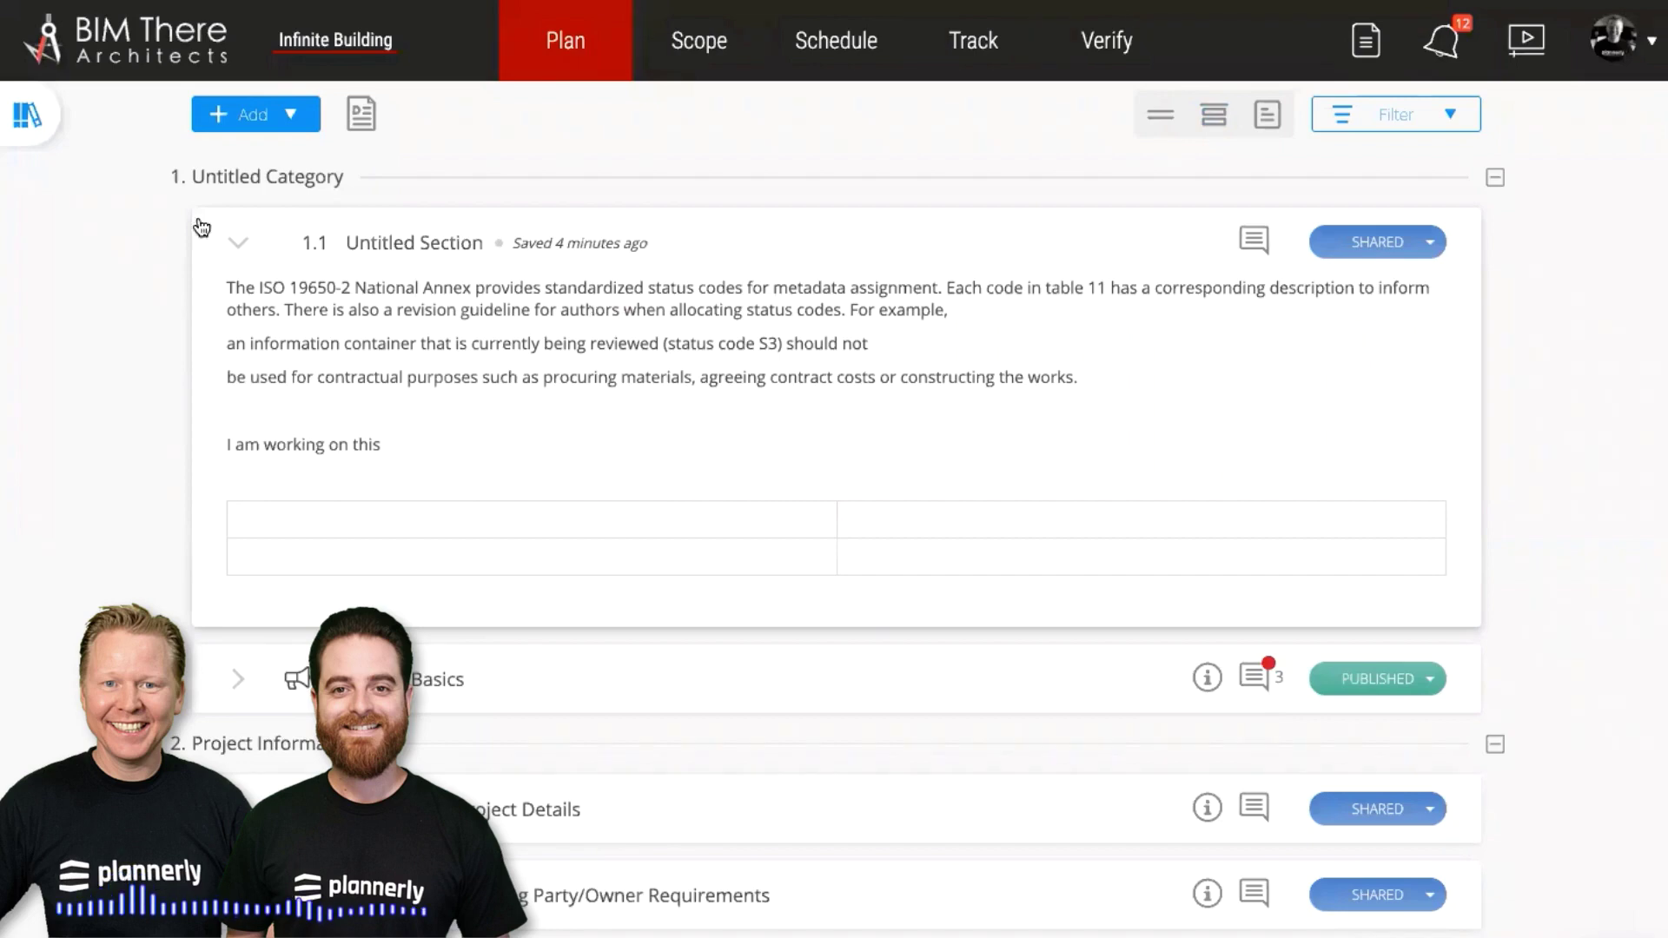
pyautogui.click(35, 116)
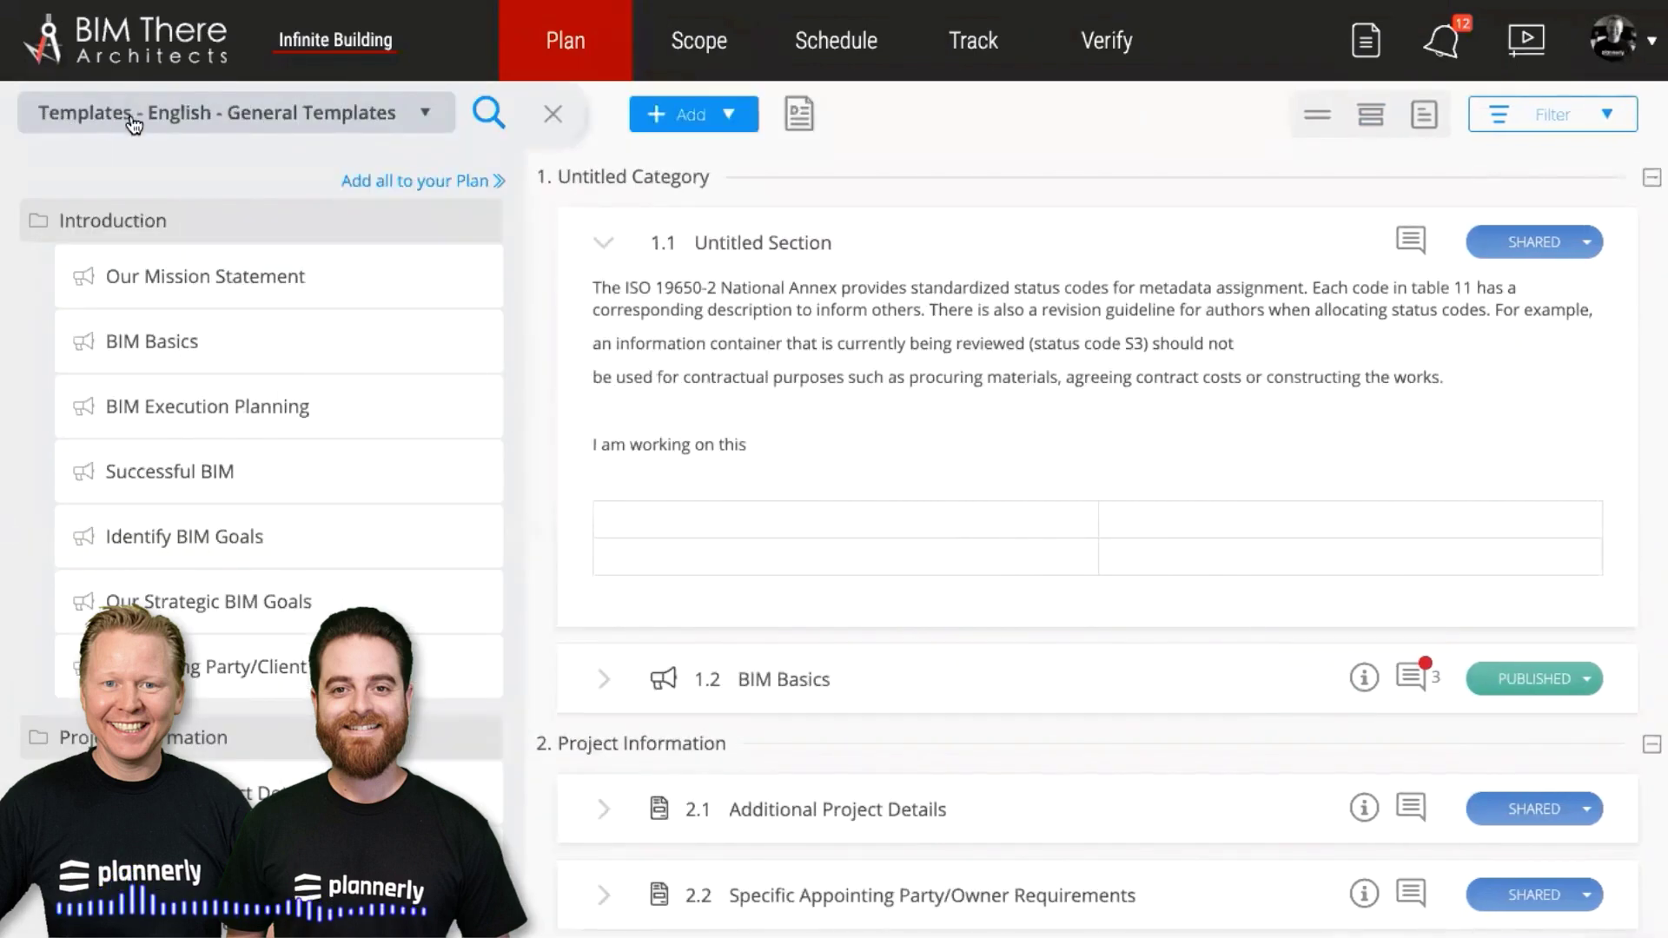
pyautogui.click(553, 118)
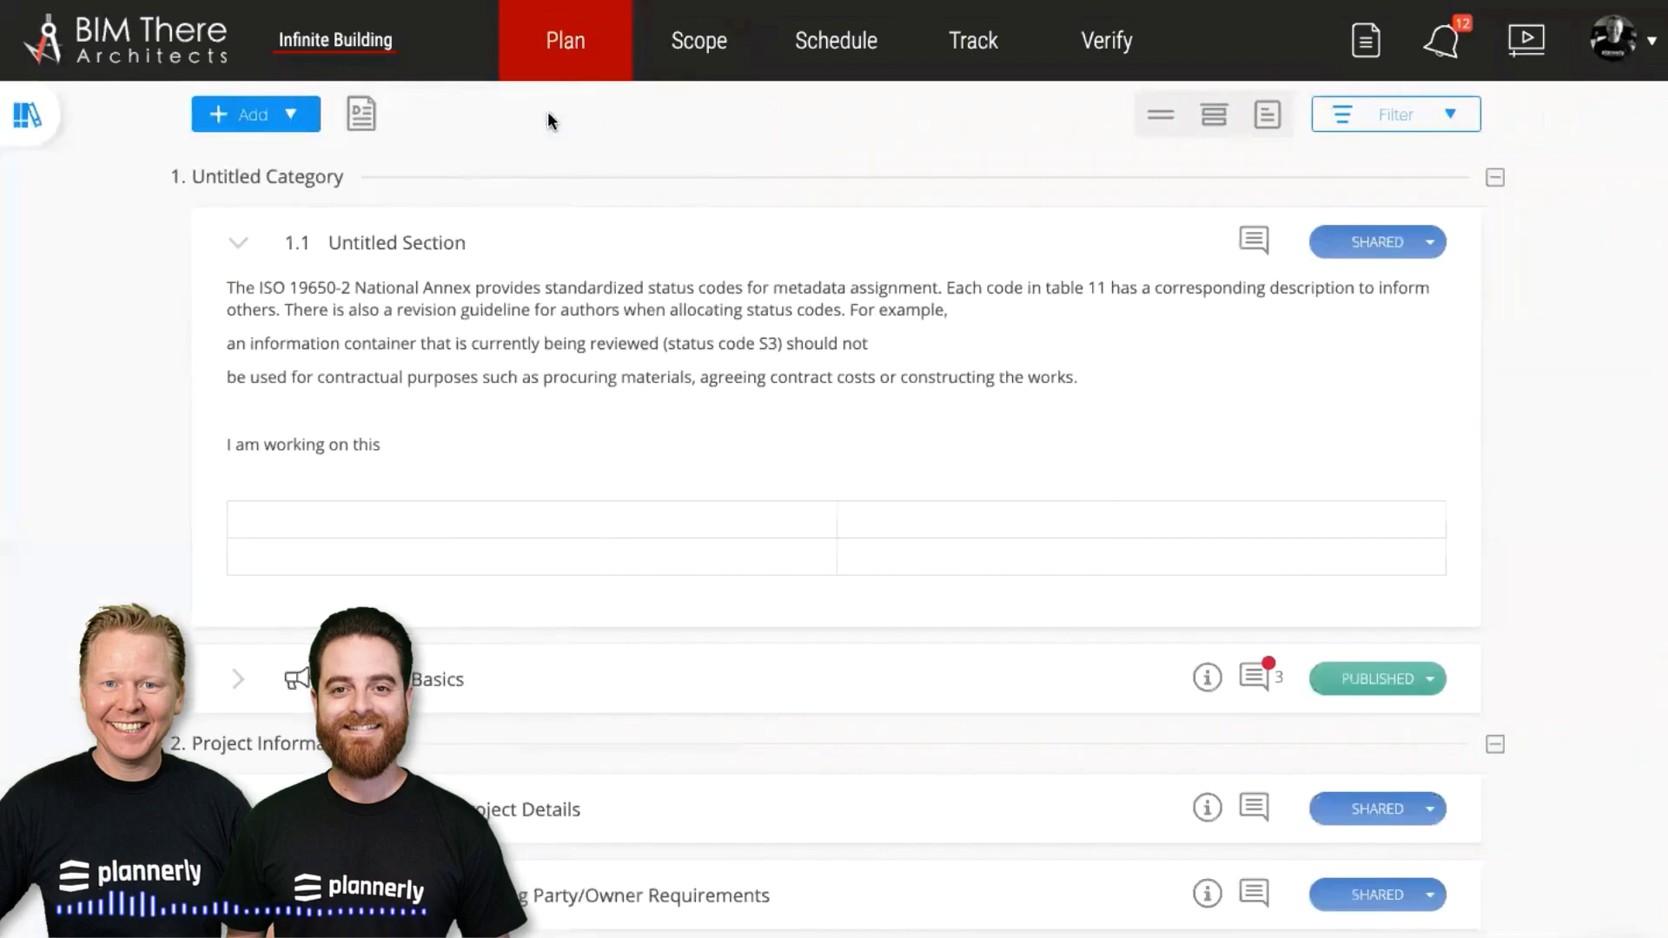
pyautogui.click(843, 241)
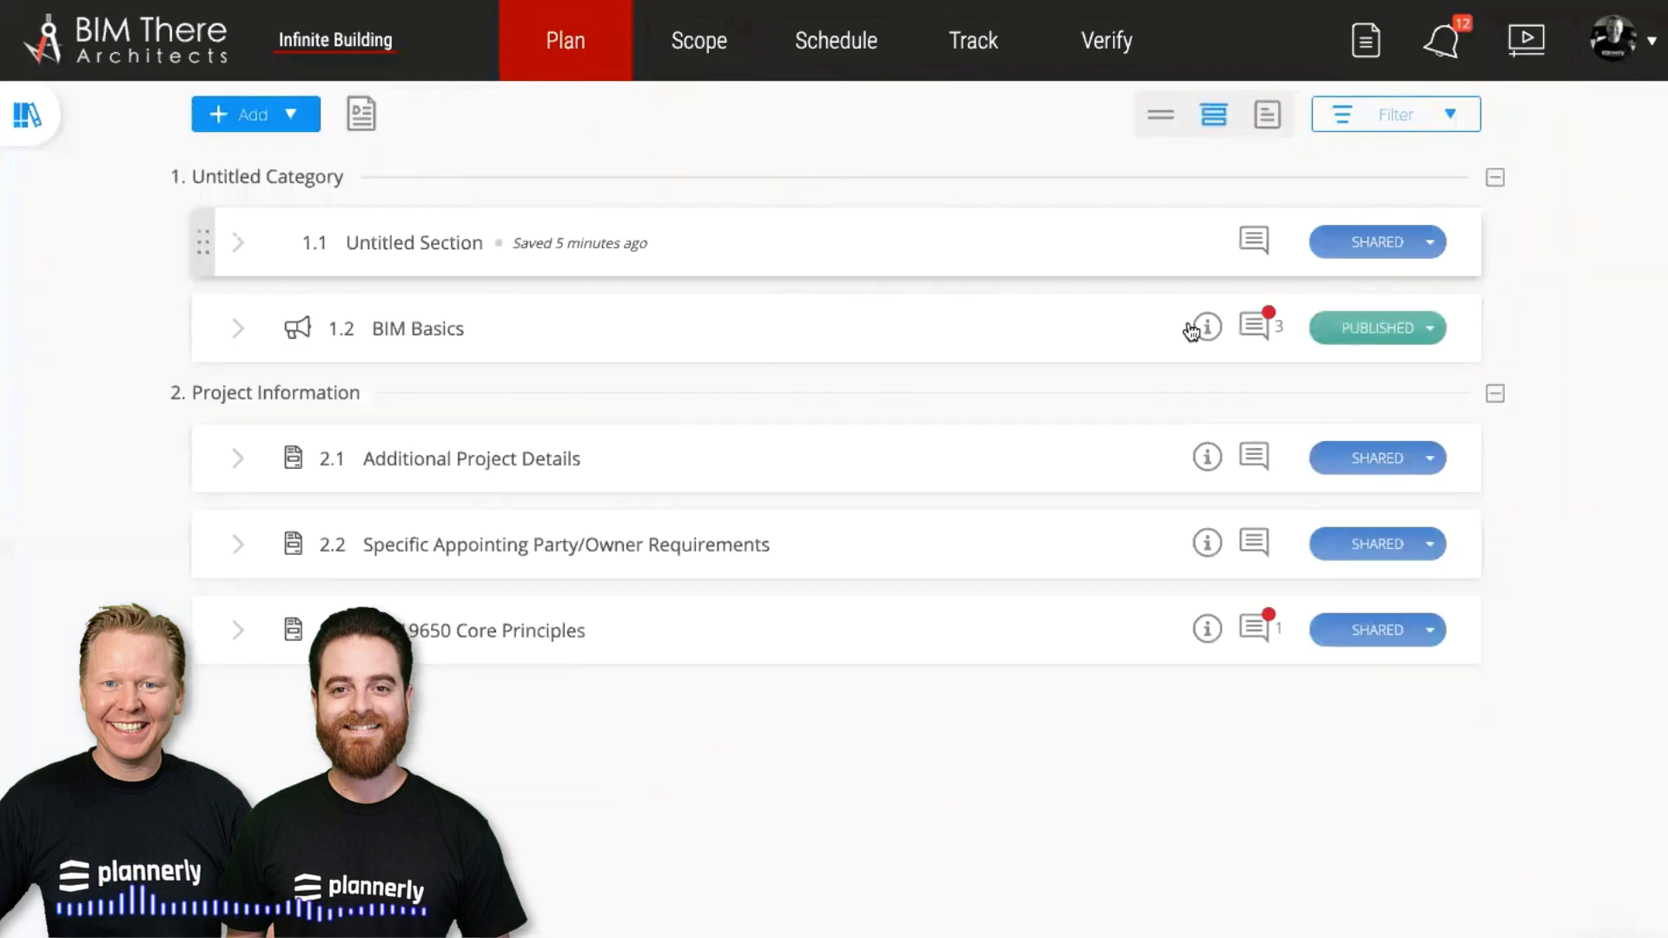
pyautogui.click(1256, 330)
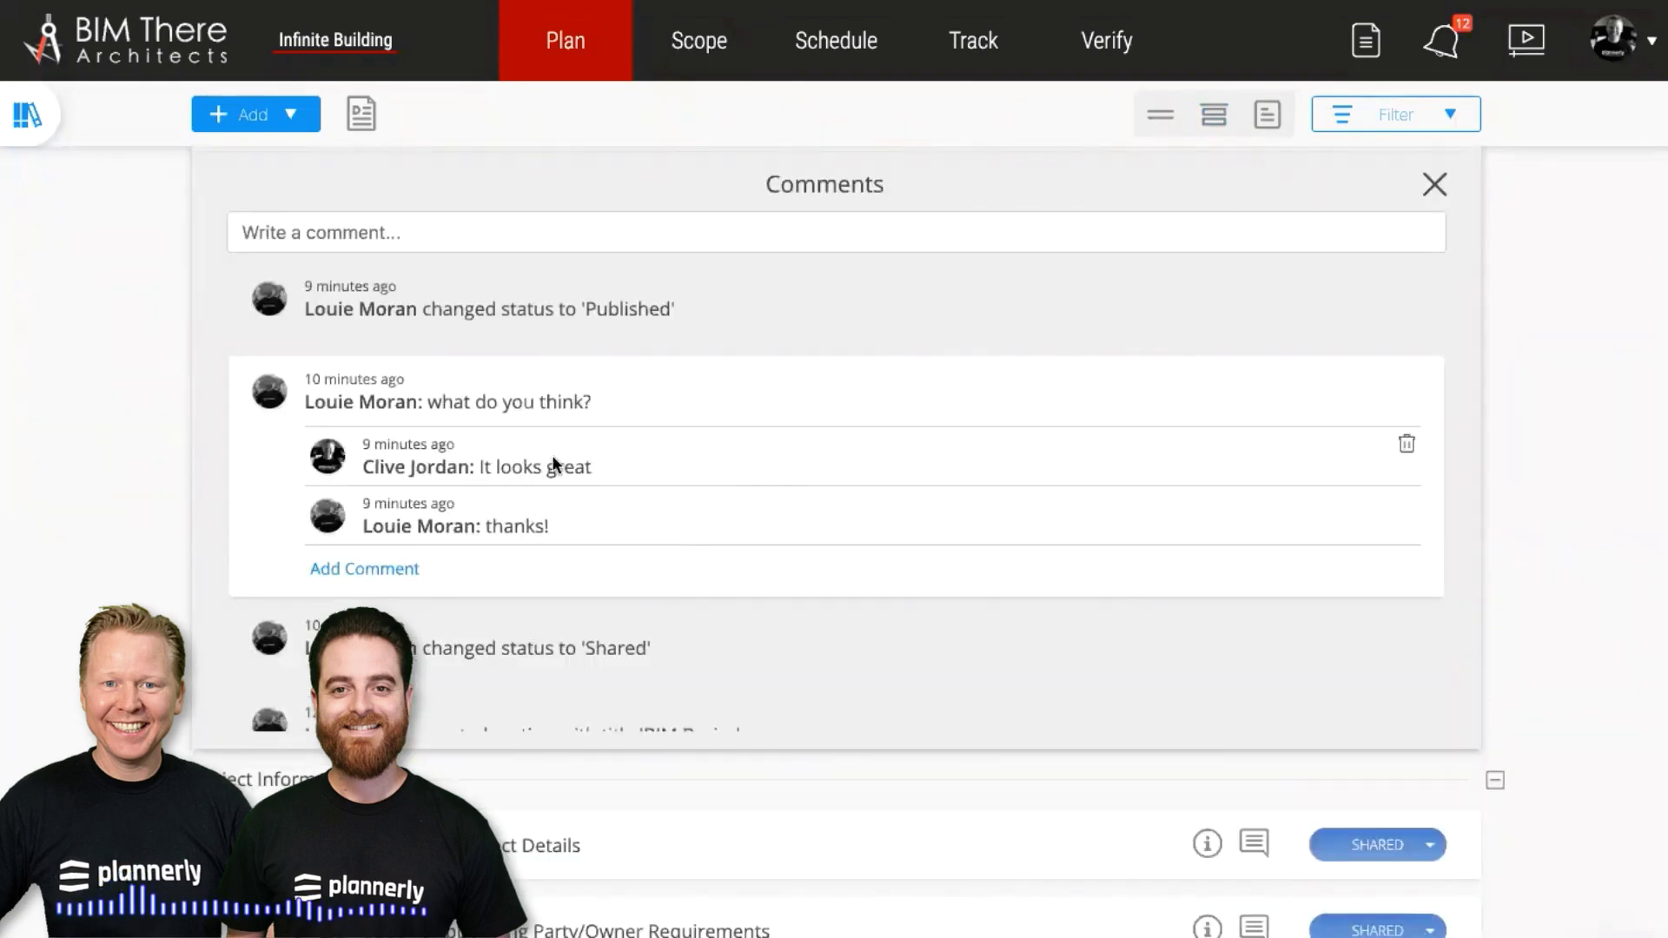
pyautogui.scroll(-1, 669, 538)
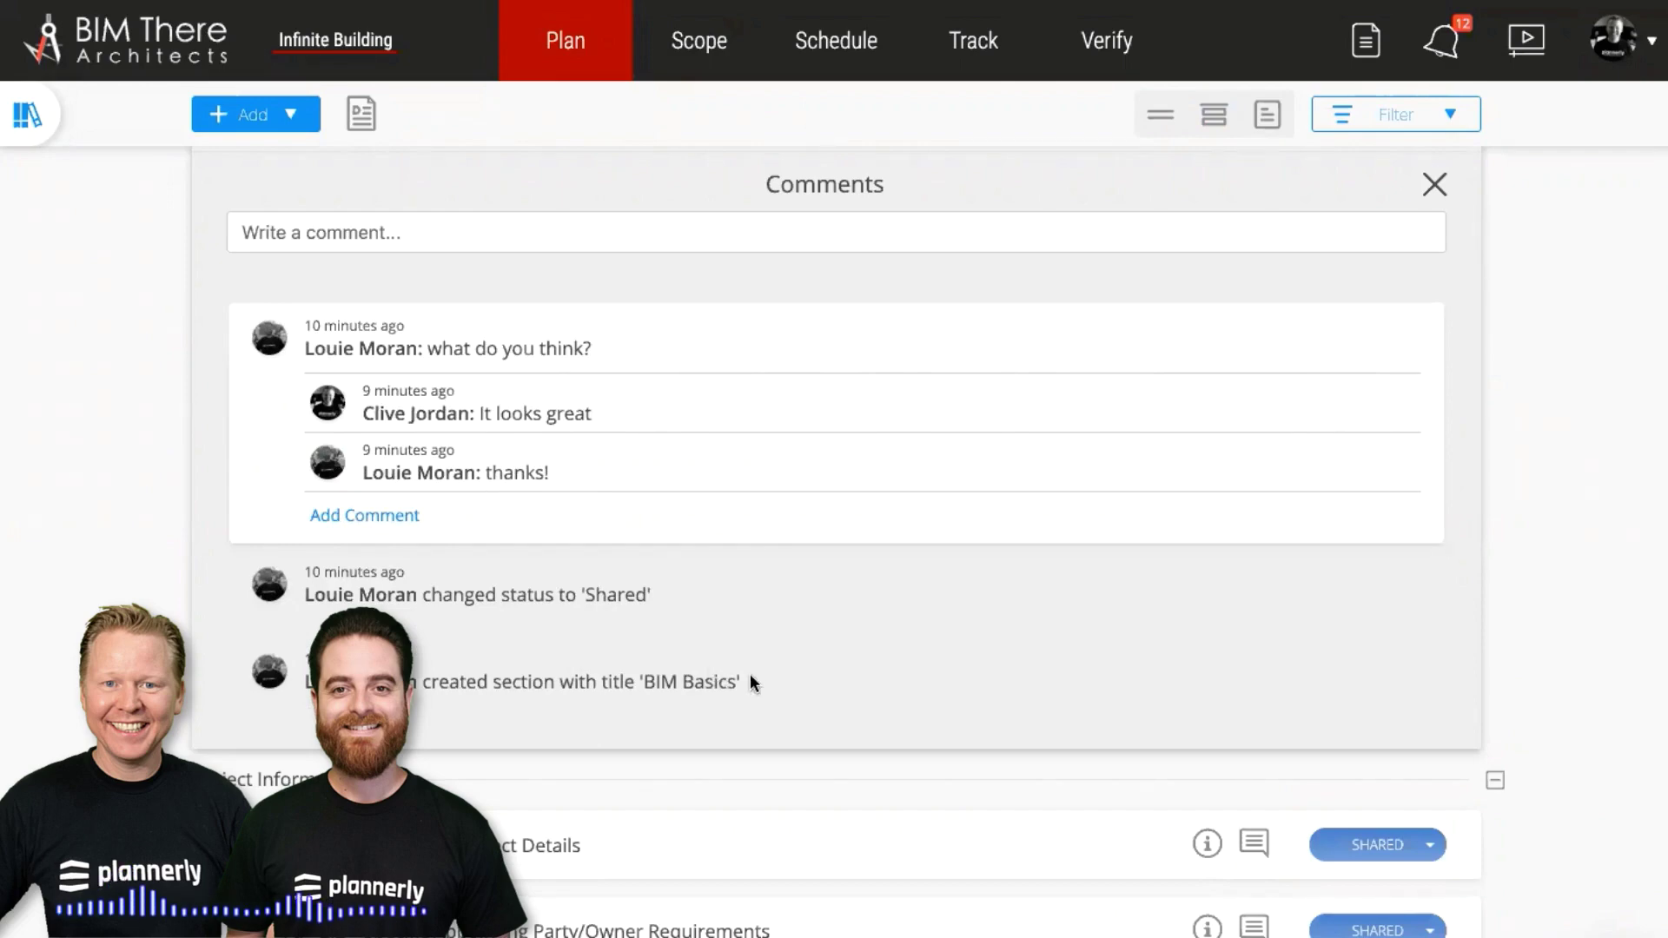
pyautogui.scroll(1, 748, 677)
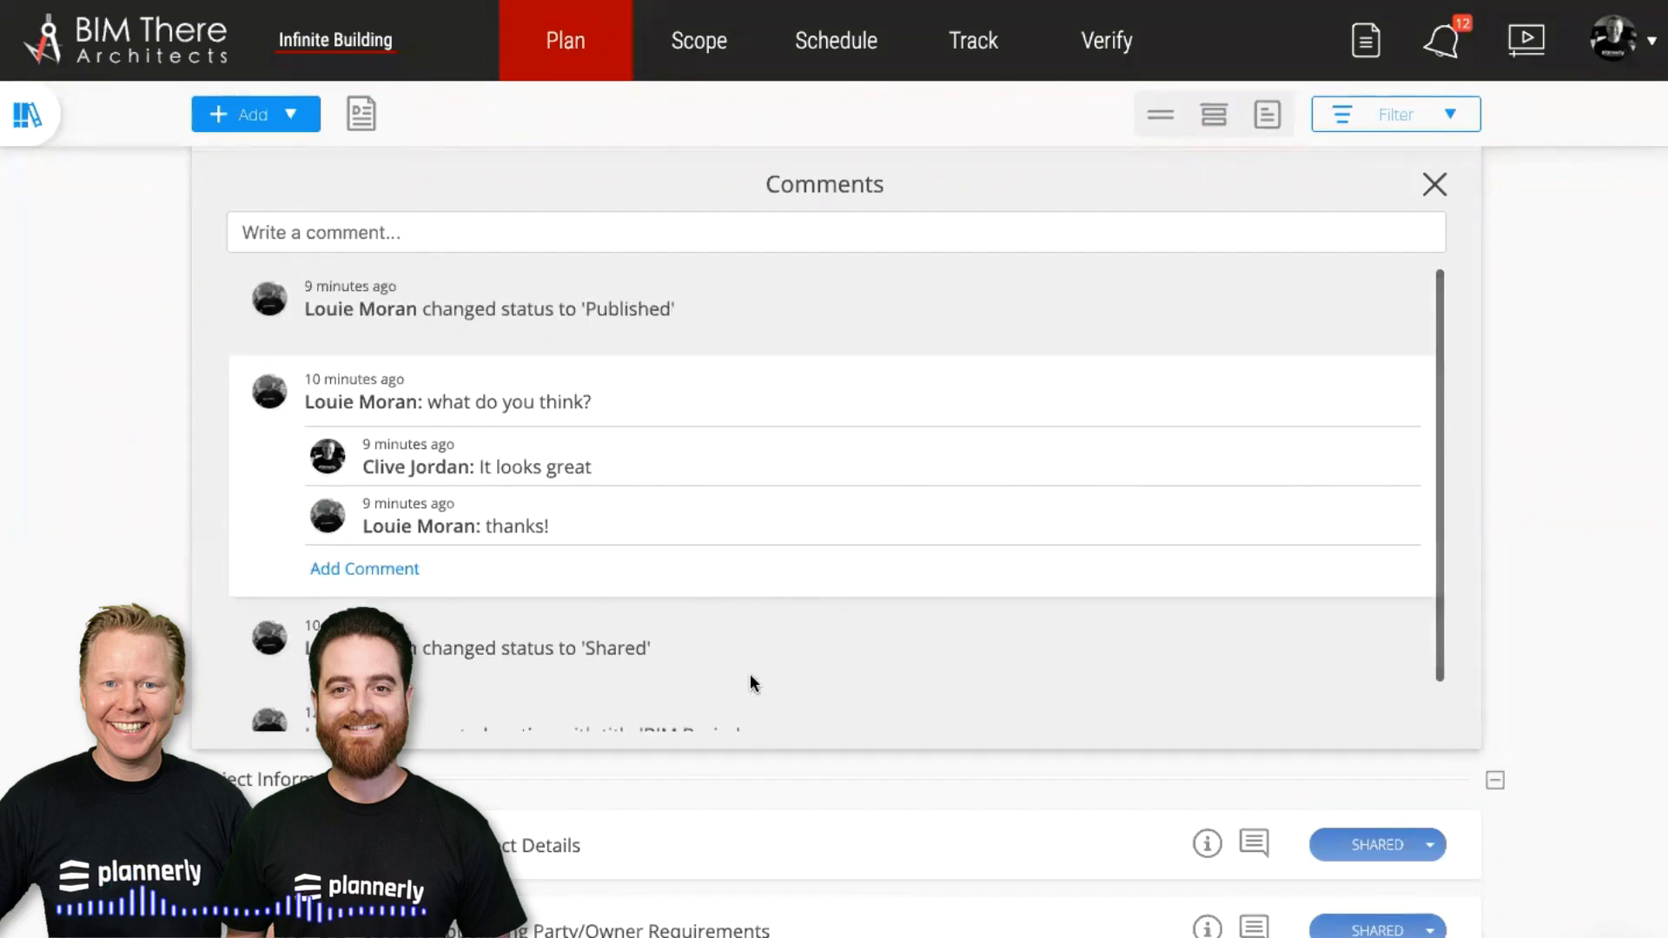
pyautogui.scroll(1, 749, 674)
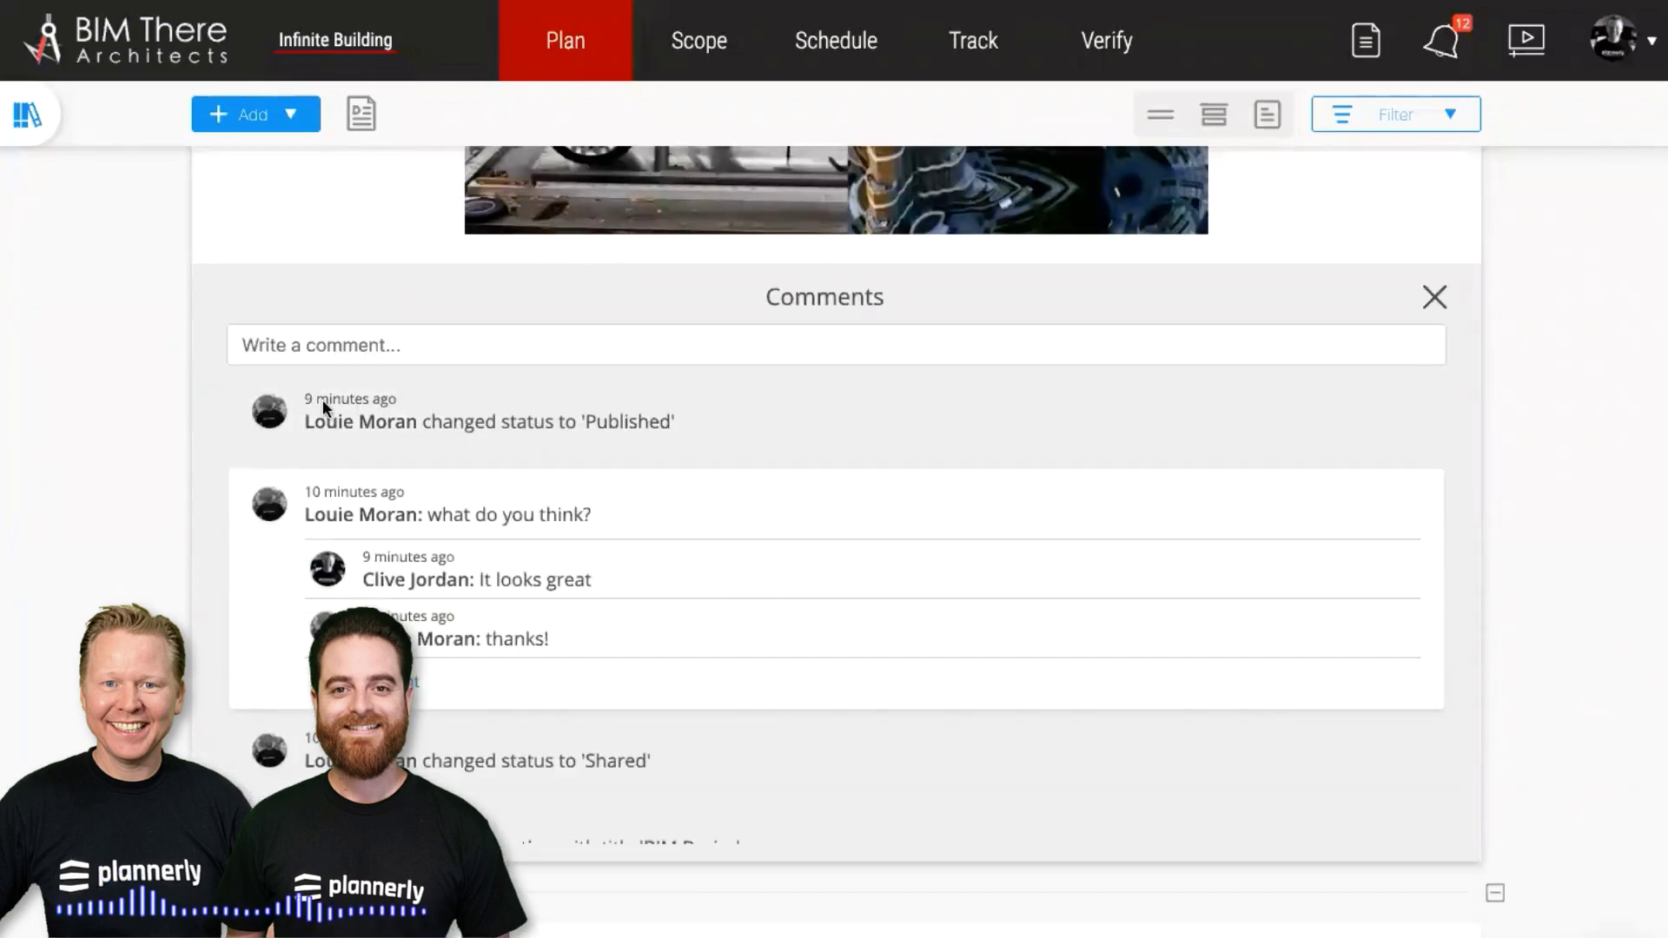
pyautogui.click(1434, 297)
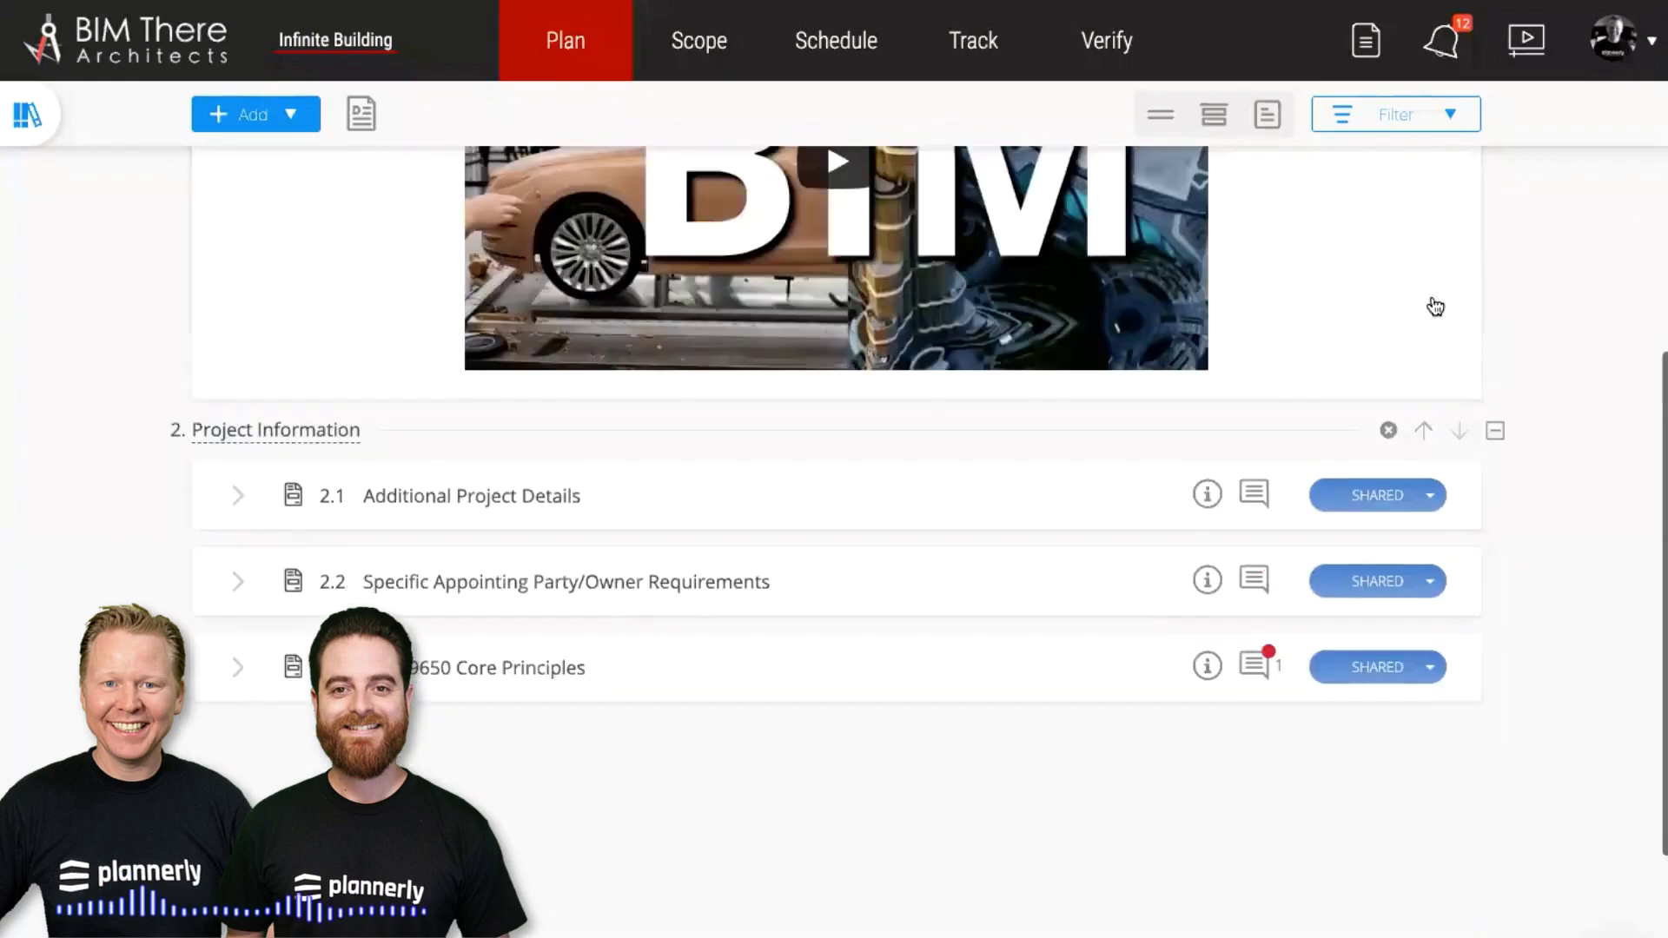
pyautogui.scroll(4, 1433, 305)
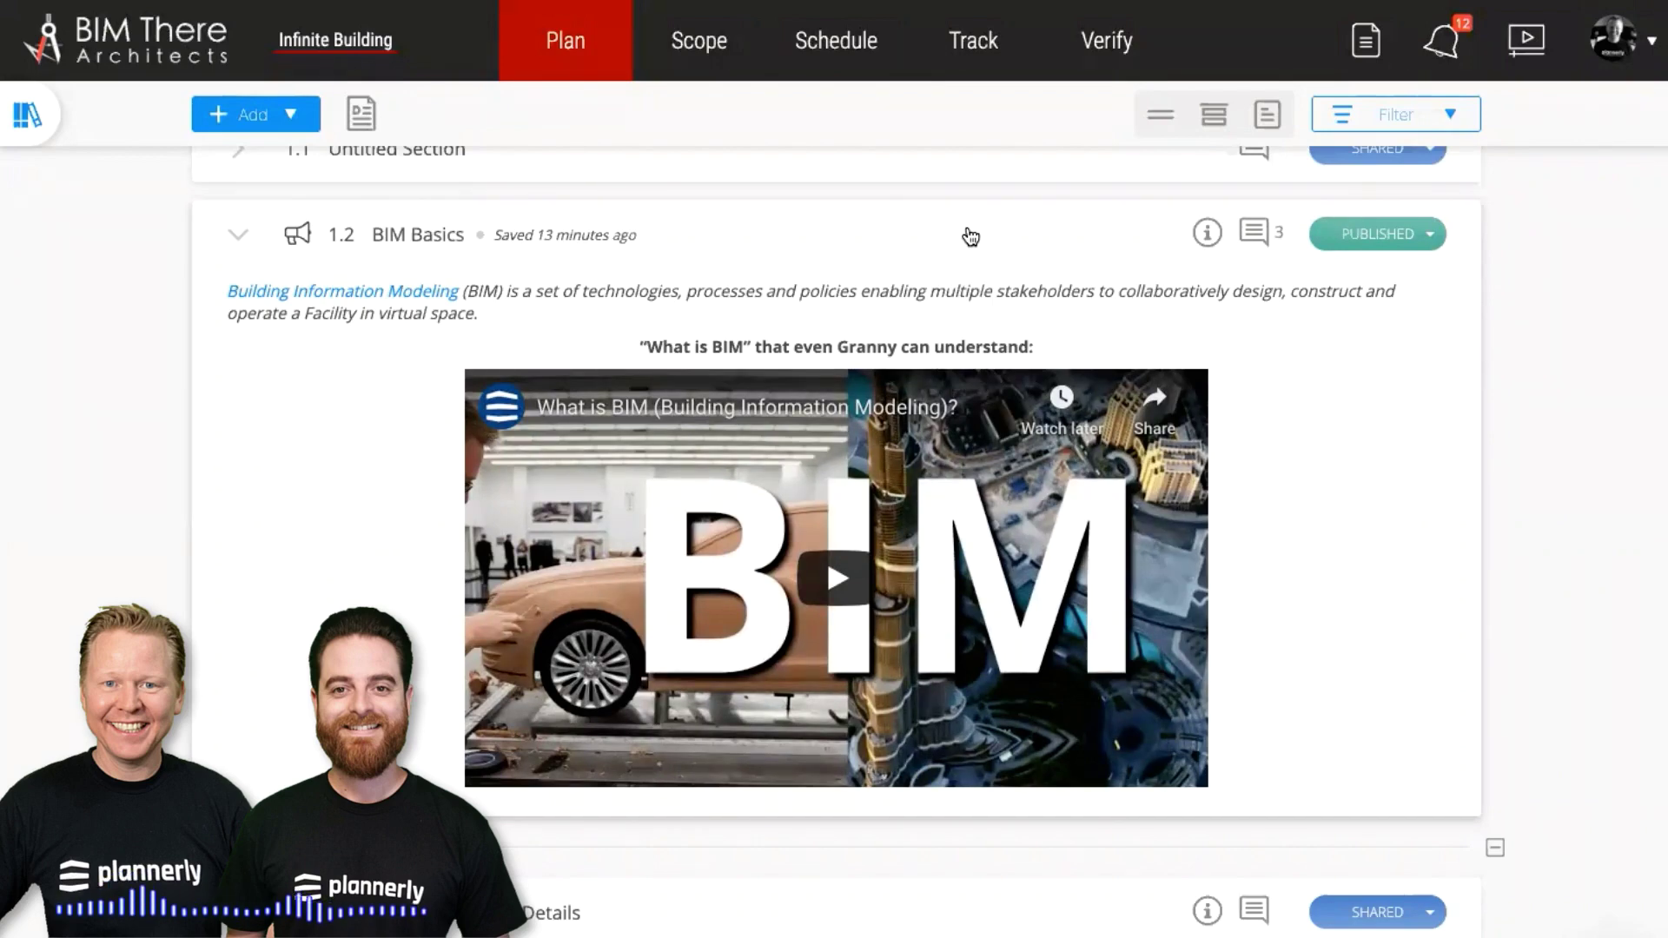
pyautogui.click(971, 237)
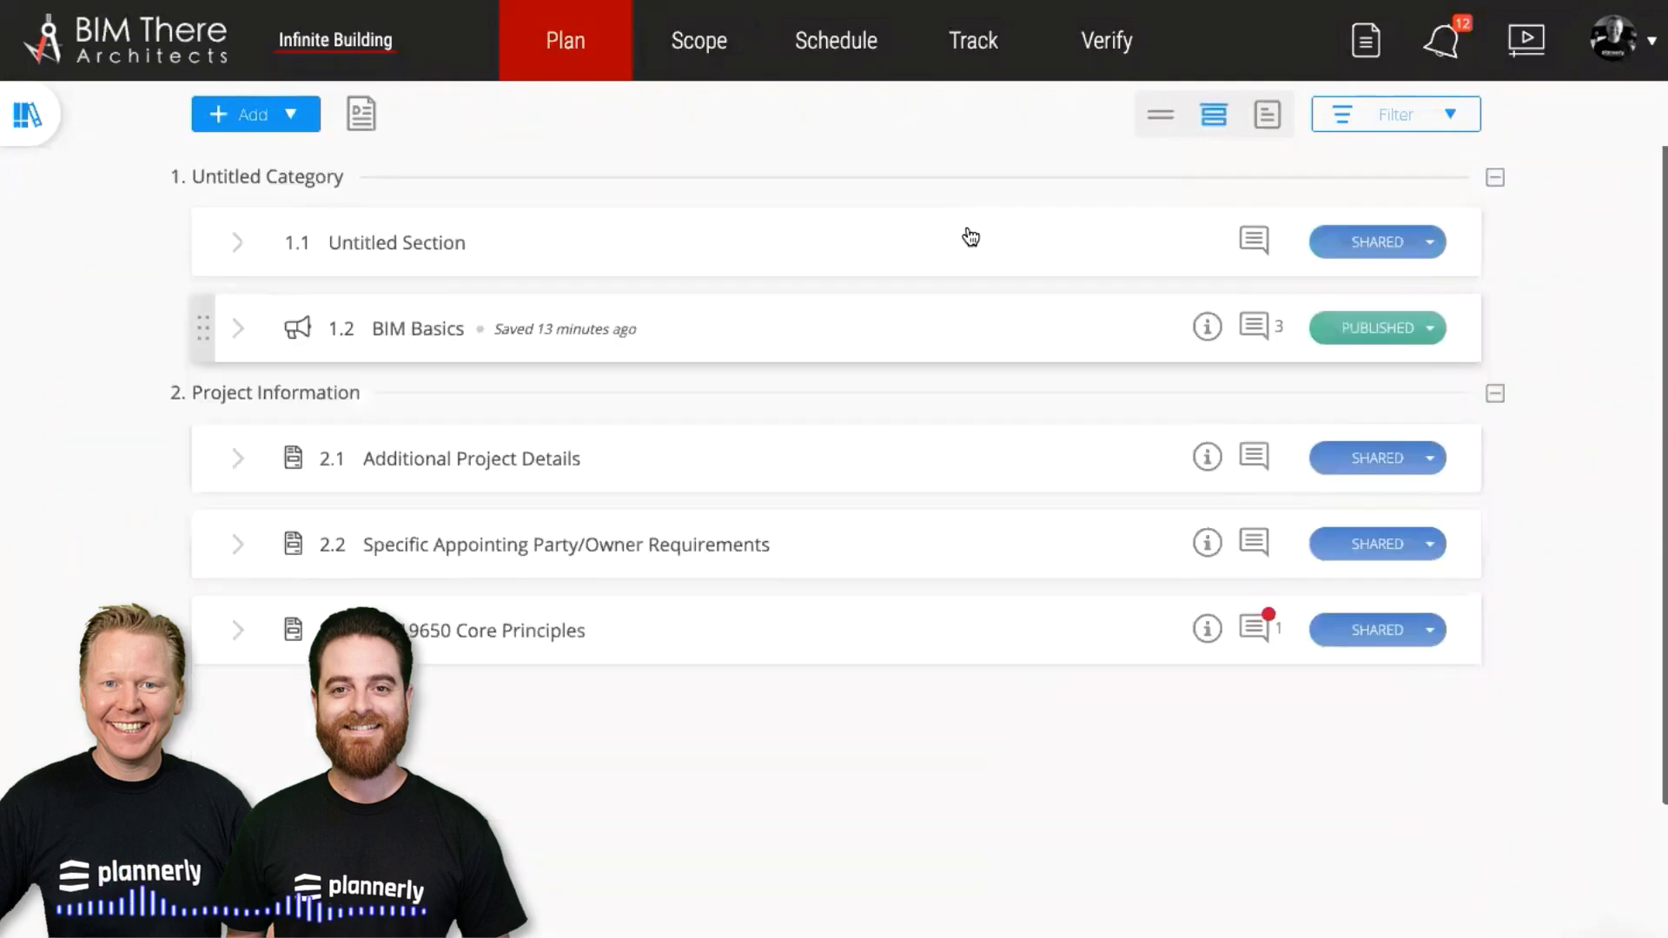